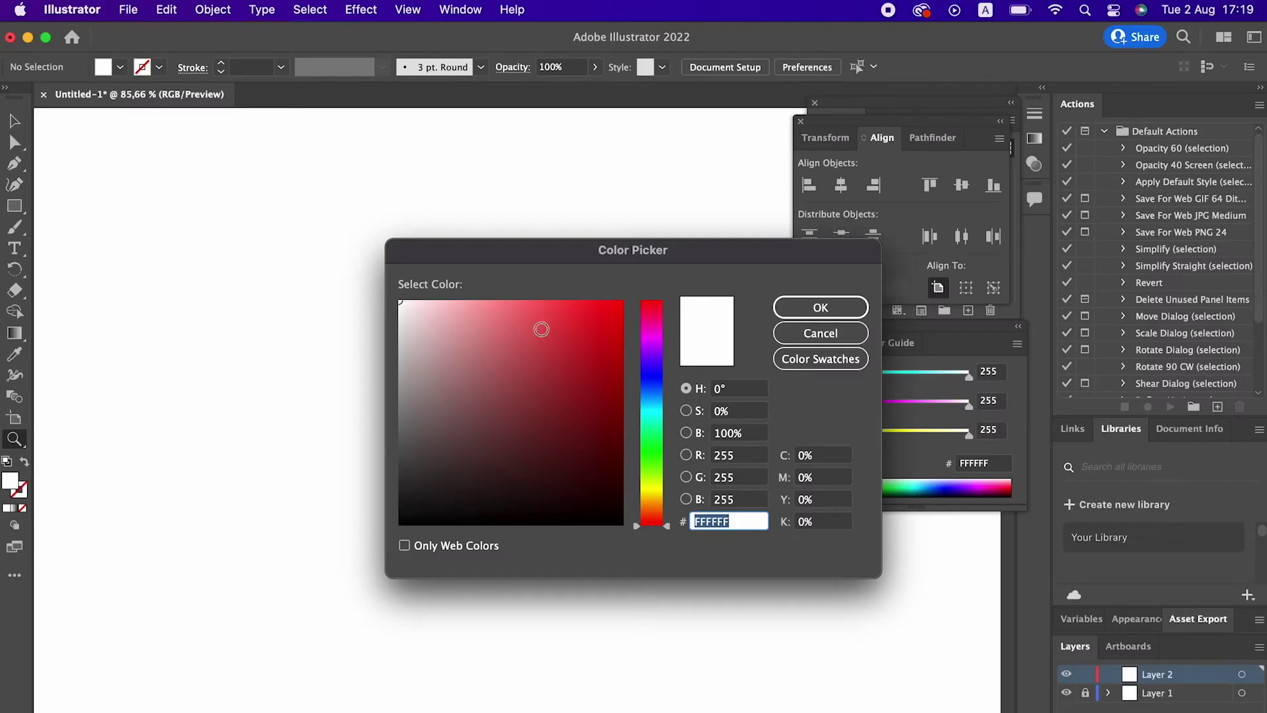
# After discarding a first attempt, choose chocolate brown 7F533B as the fill colour.
pyautogui.moveTo(668, 415); pyautogui.dragTo(657, 513)
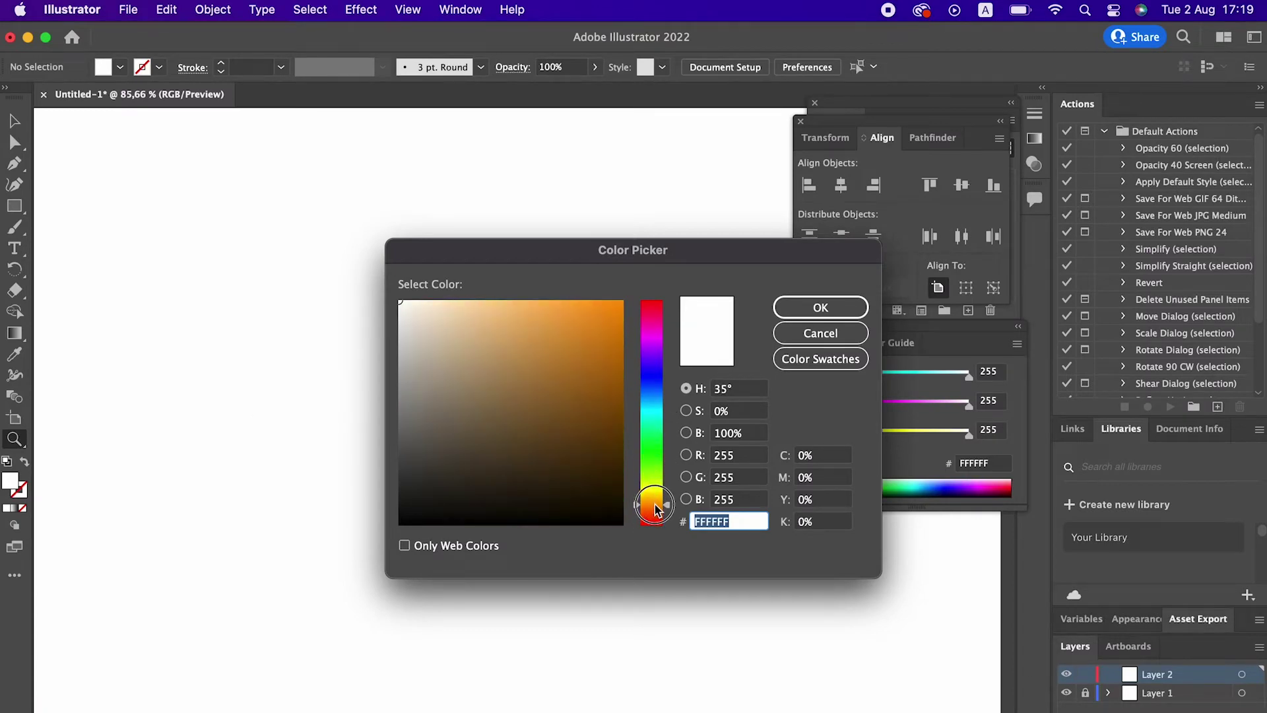
pyautogui.moveTo(504, 416); pyautogui.dragTo(495, 421)
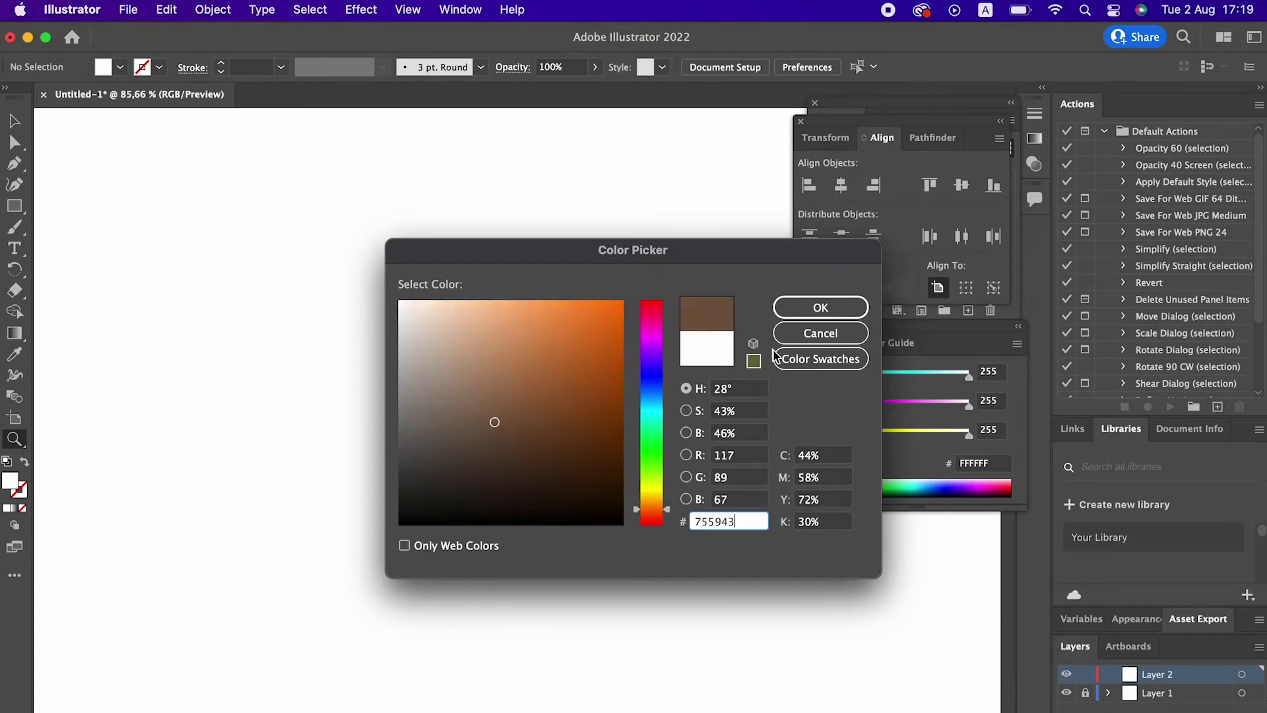
pyautogui.click(783, 332)
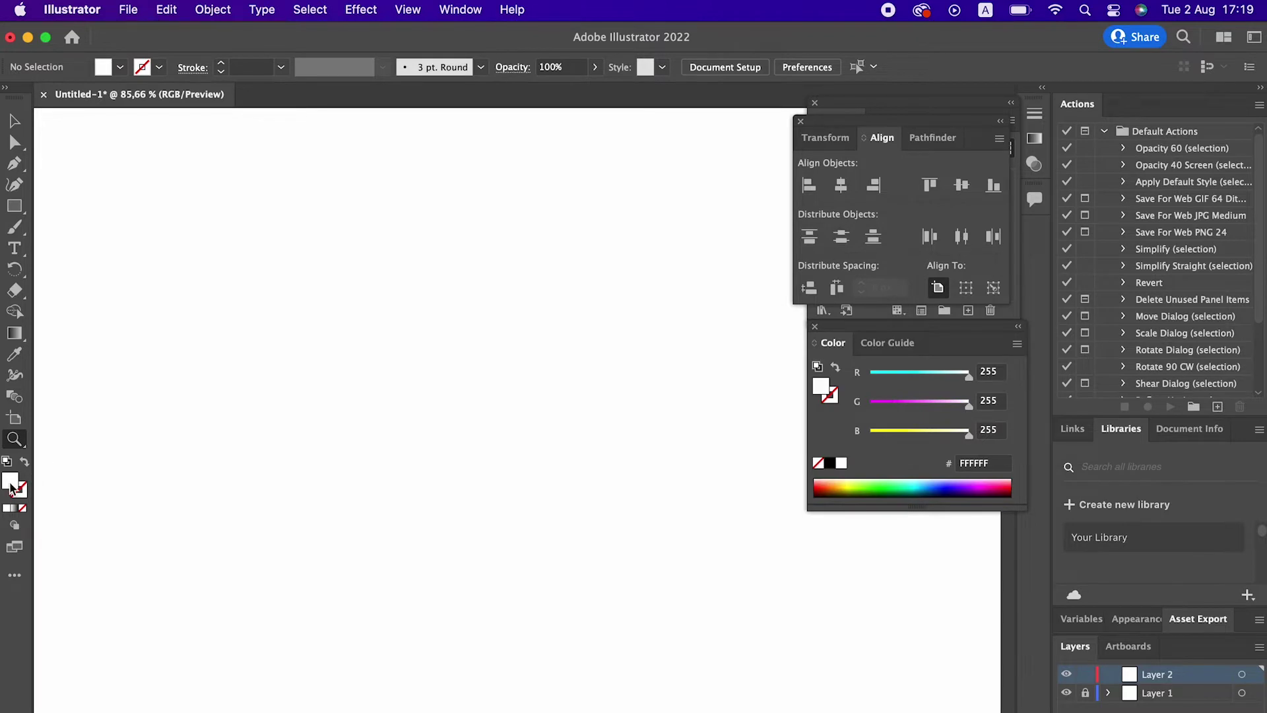
pyautogui.doubleClick(10, 487)
pyautogui.click(483, 458)
pyautogui.moveTo(651, 526); pyautogui.dragTo(651, 513)
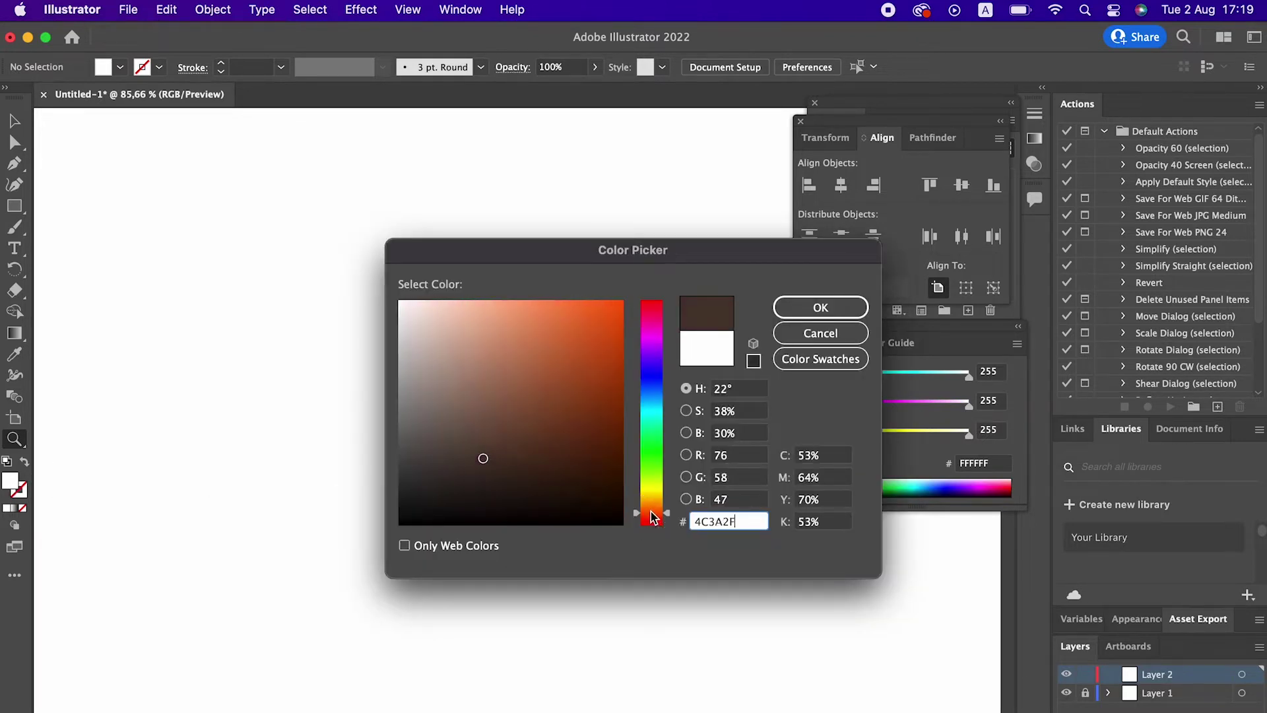
pyautogui.moveTo(513, 416); pyautogui.dragTo(520, 413)
pyautogui.click(782, 310)
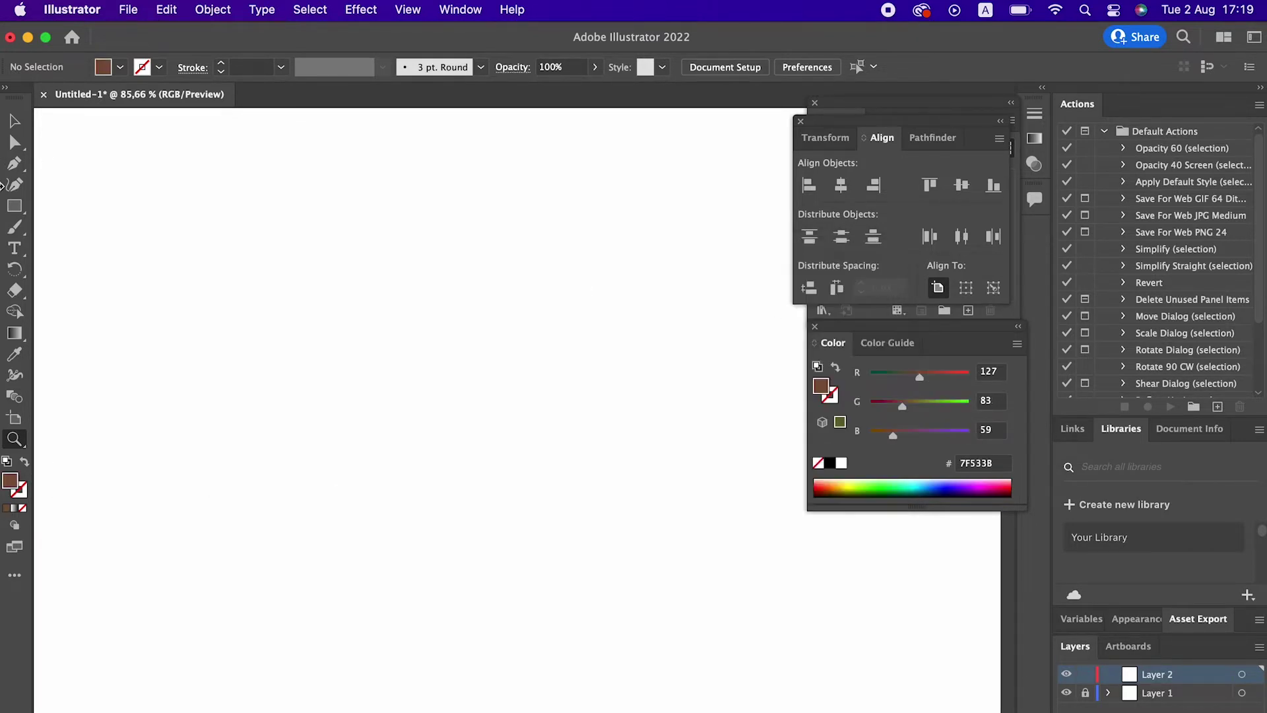
pyautogui.click(14, 205)
# Draw and centre the tall body rectangle, shift it up-left, then draw a narrow stick below.
pyautogui.moveTo(213, 211); pyautogui.dragTo(387, 538)
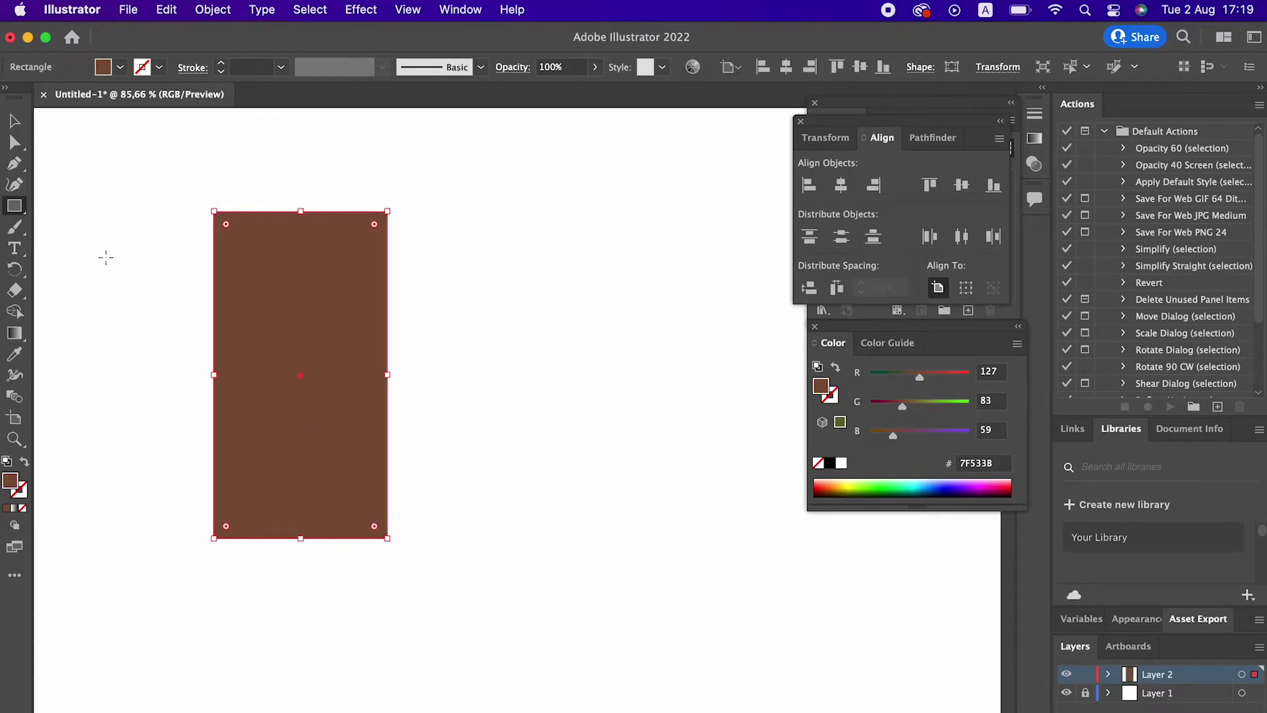
pyautogui.click(15, 121)
pyautogui.click(786, 67)
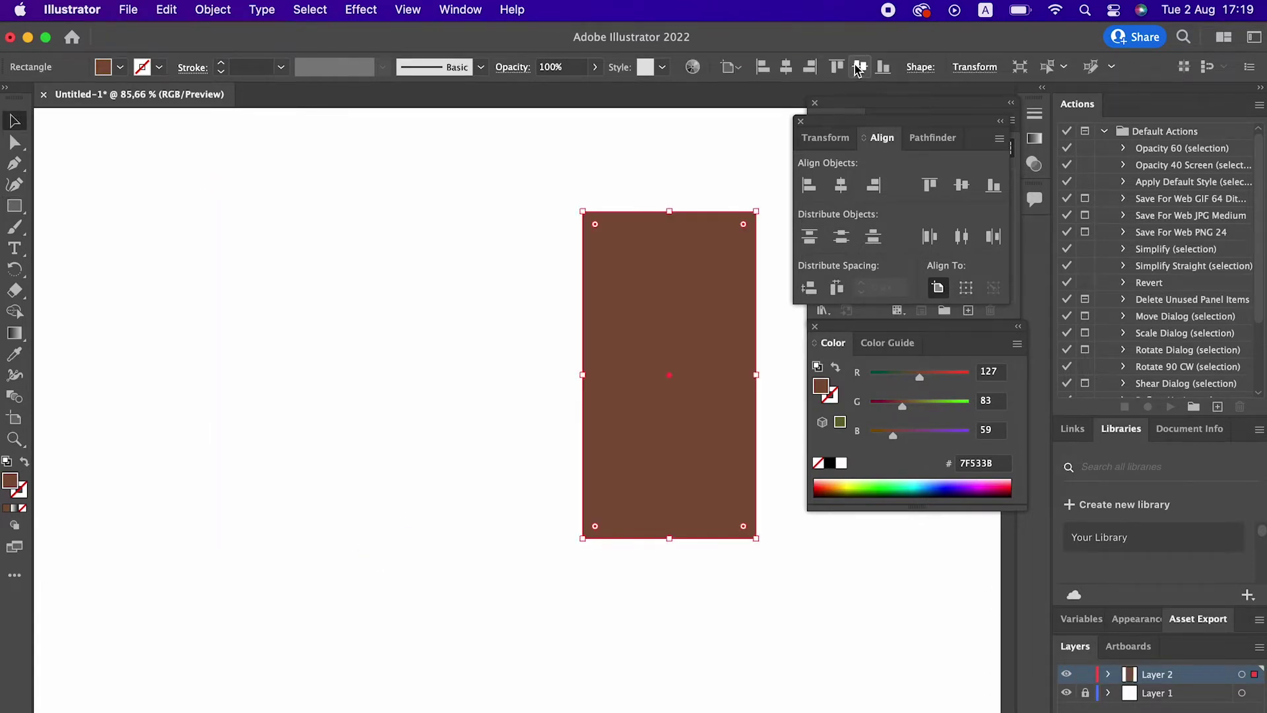
pyautogui.click(857, 66)
pyautogui.moveTo(659, 388); pyautogui.dragTo(371, 193)
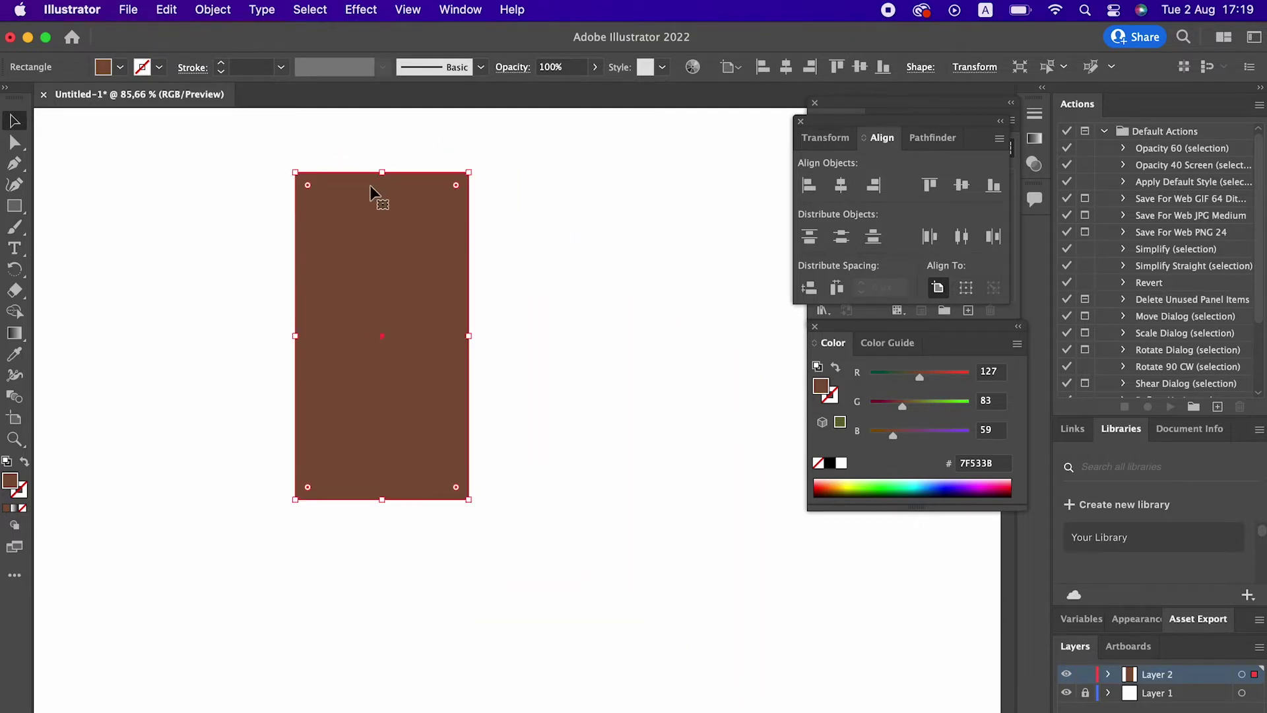
pyautogui.click(14, 206)
pyautogui.moveTo(352, 499); pyautogui.dragTo(403, 683)
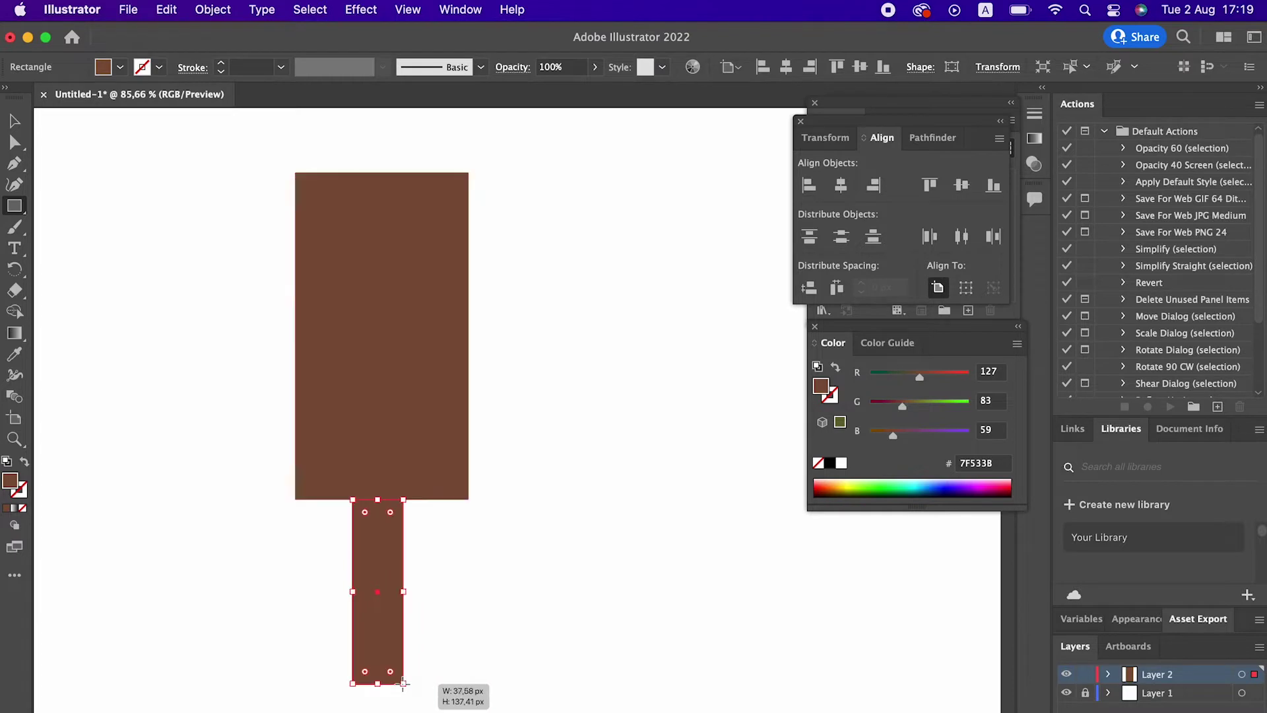
# Fill the stick rectangle with light tan F4C990.
pyautogui.doubleClick(11, 484)
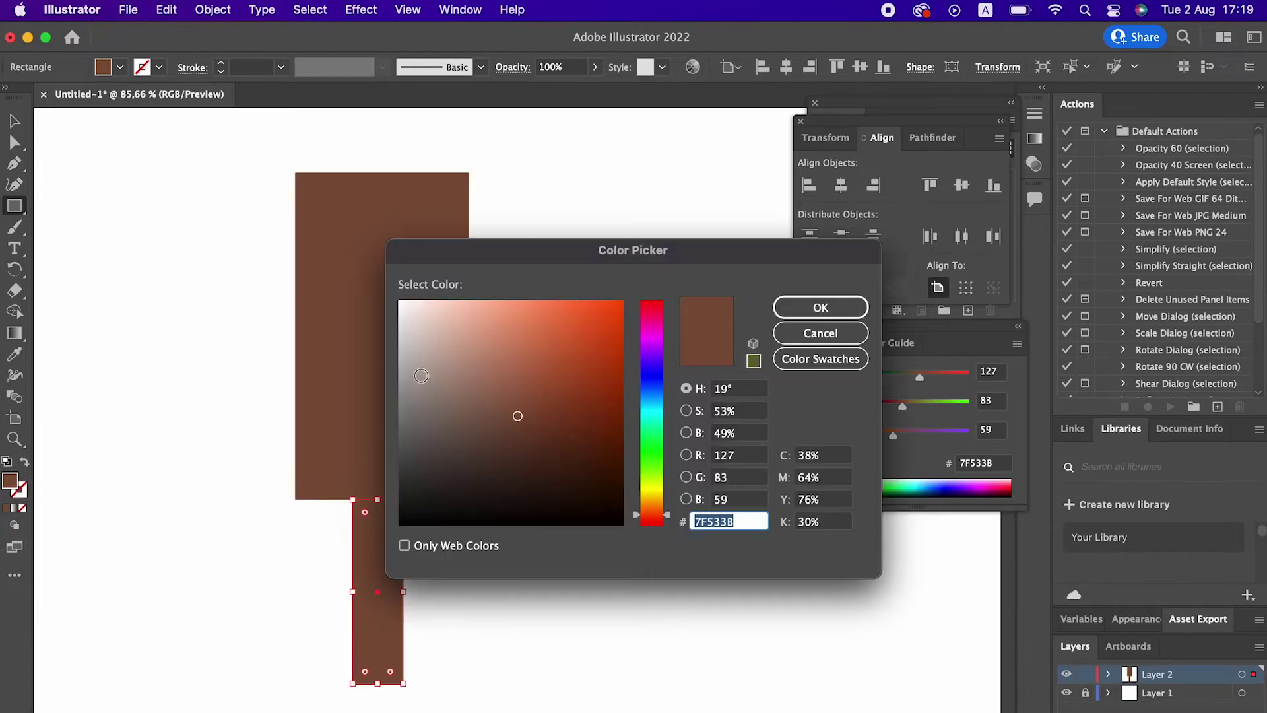
pyautogui.click(454, 334)
pyautogui.click(651, 501)
pyautogui.click(490, 318)
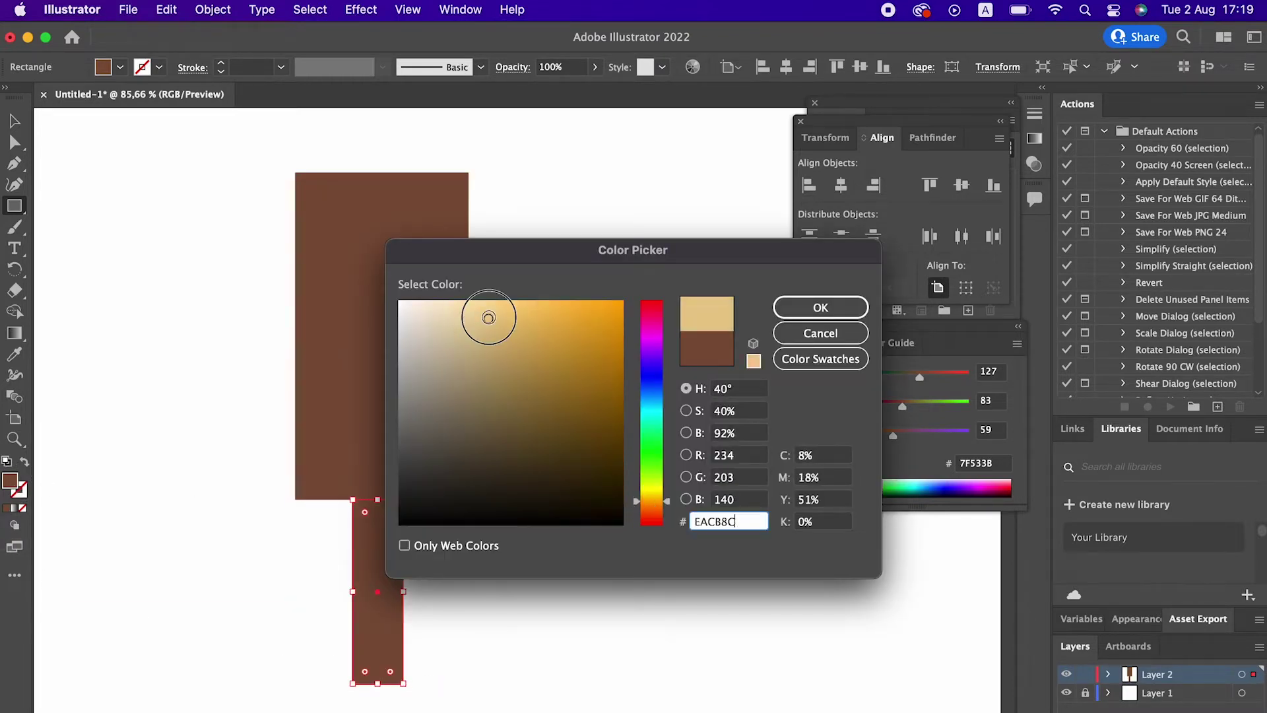
pyautogui.click(645, 504)
pyautogui.click(491, 310)
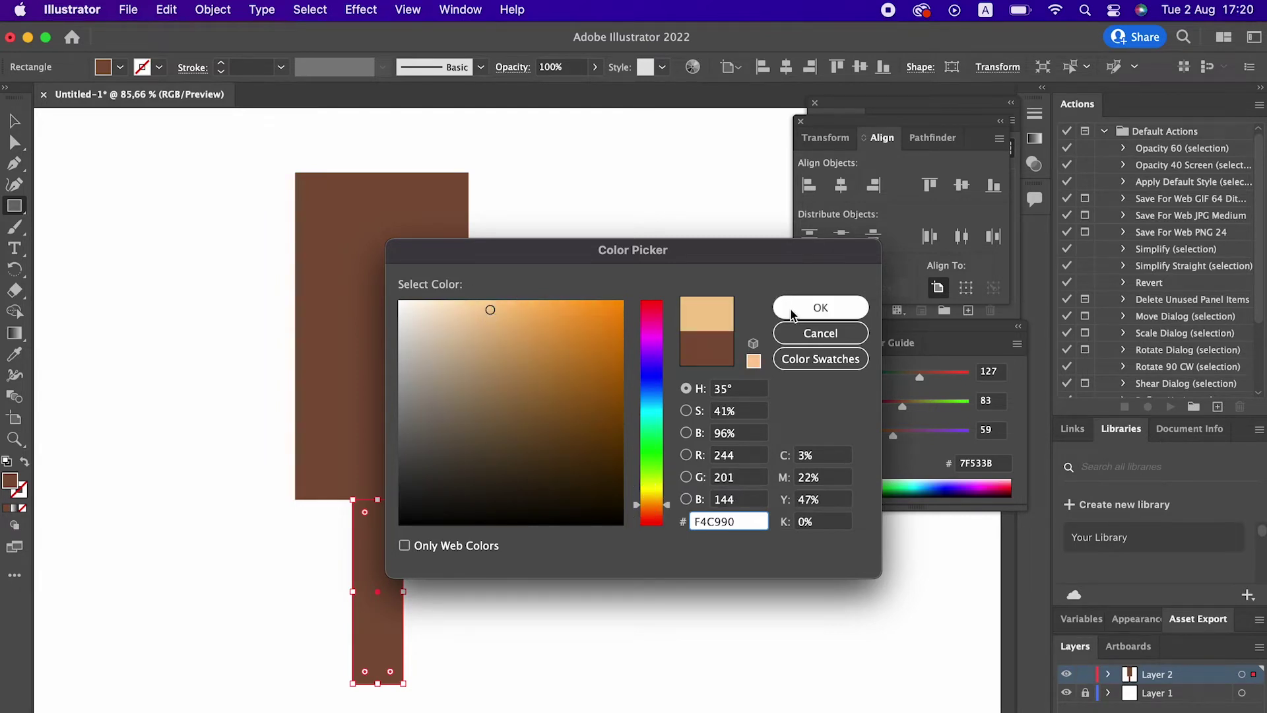
pyautogui.click(820, 307)
# Shorten the stick from the bottom and centre it horizontally under the body.
pyautogui.click(15, 124)
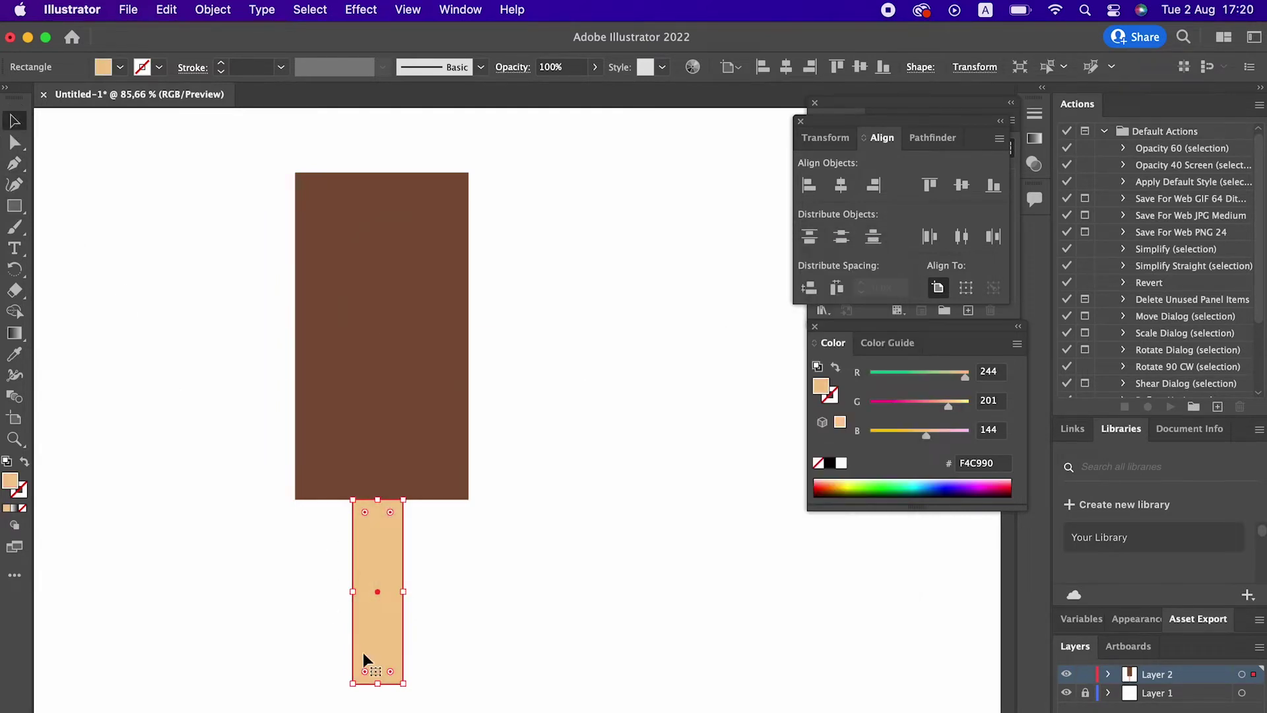
pyautogui.moveTo(378, 683); pyautogui.dragTo(378, 612)
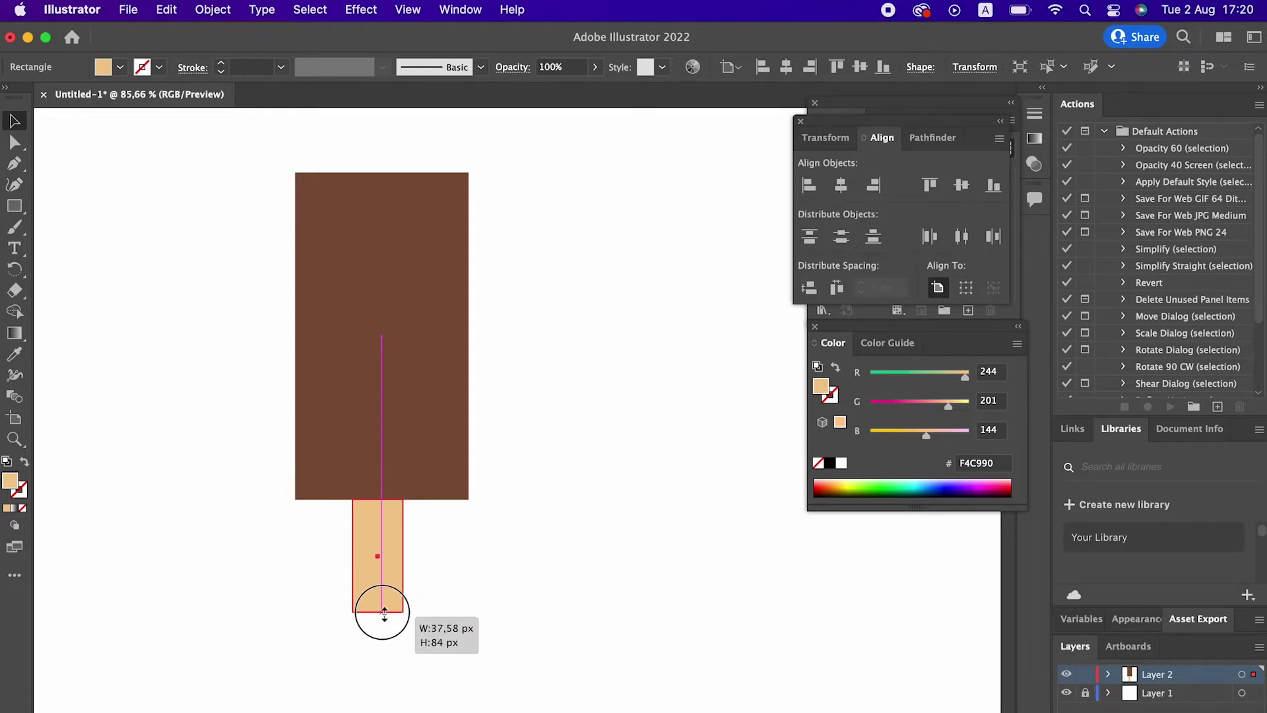
pyautogui.moveTo(424, 557); pyautogui.dragTo(328, 465)
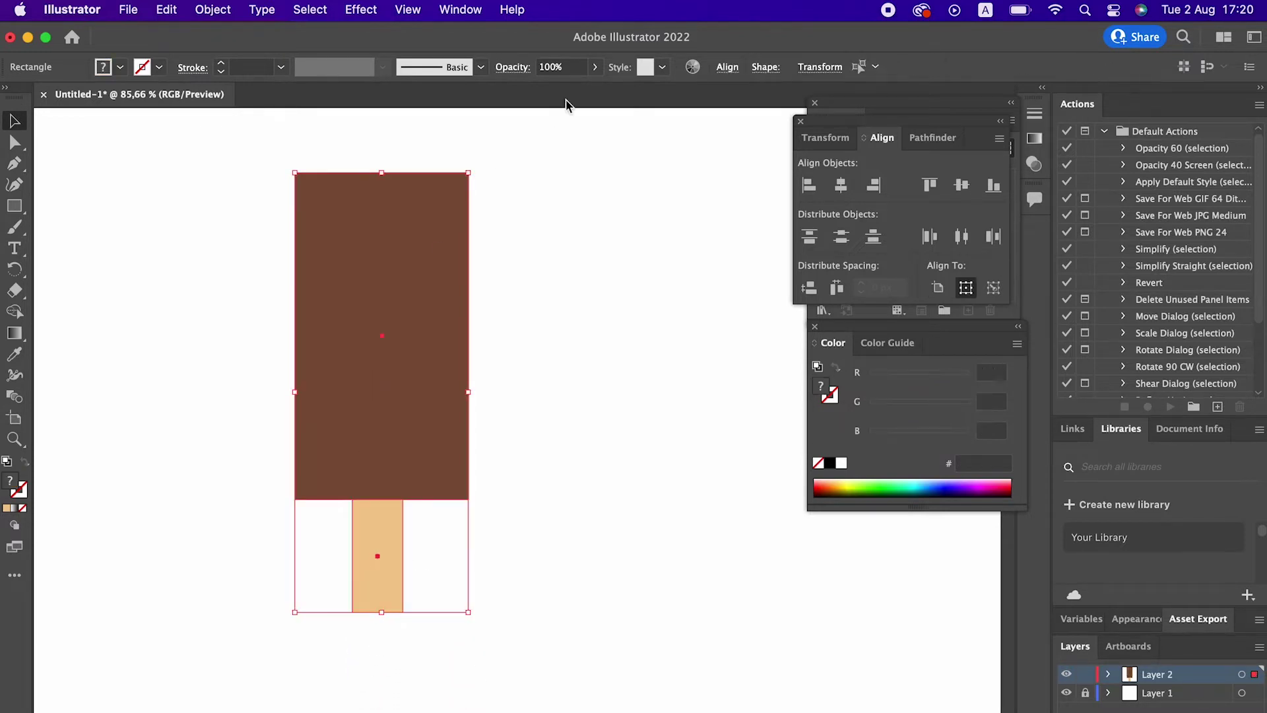
pyautogui.click(850, 180)
pyautogui.click(560, 490)
pyautogui.click(396, 577)
pyautogui.click(15, 142)
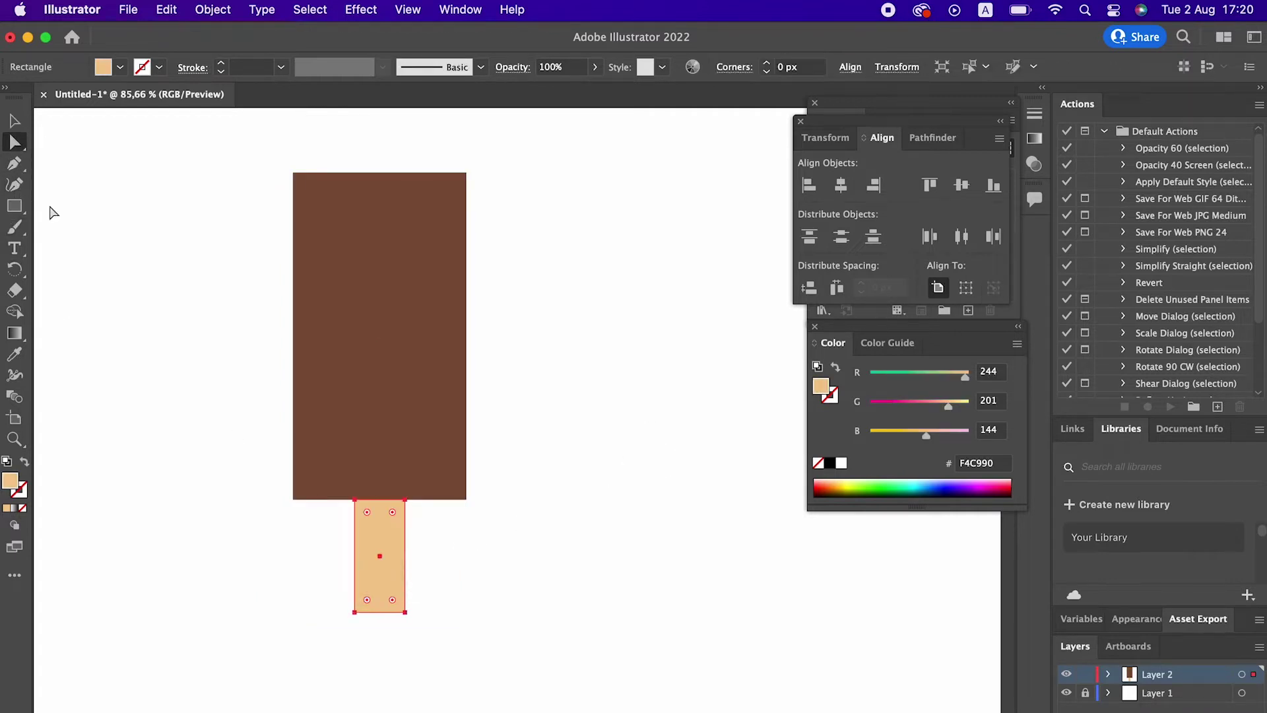
# Fully round the stick's bottom, dome the body's top, and softly round its lower corners.
pyautogui.moveTo(448, 643)
pyautogui.mouseDown()
pyautogui.moveTo(302, 583)
pyautogui.moveTo(388, 383)
pyautogui.mouseUp()
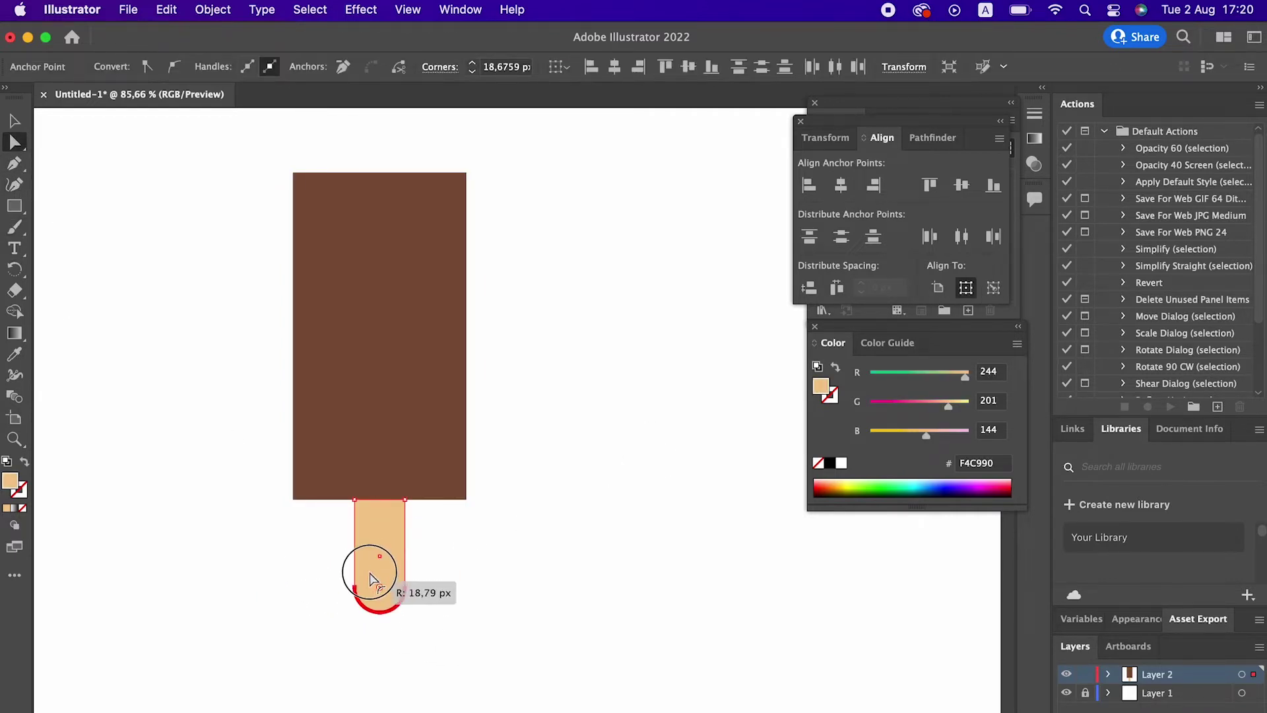
pyautogui.click(487, 602)
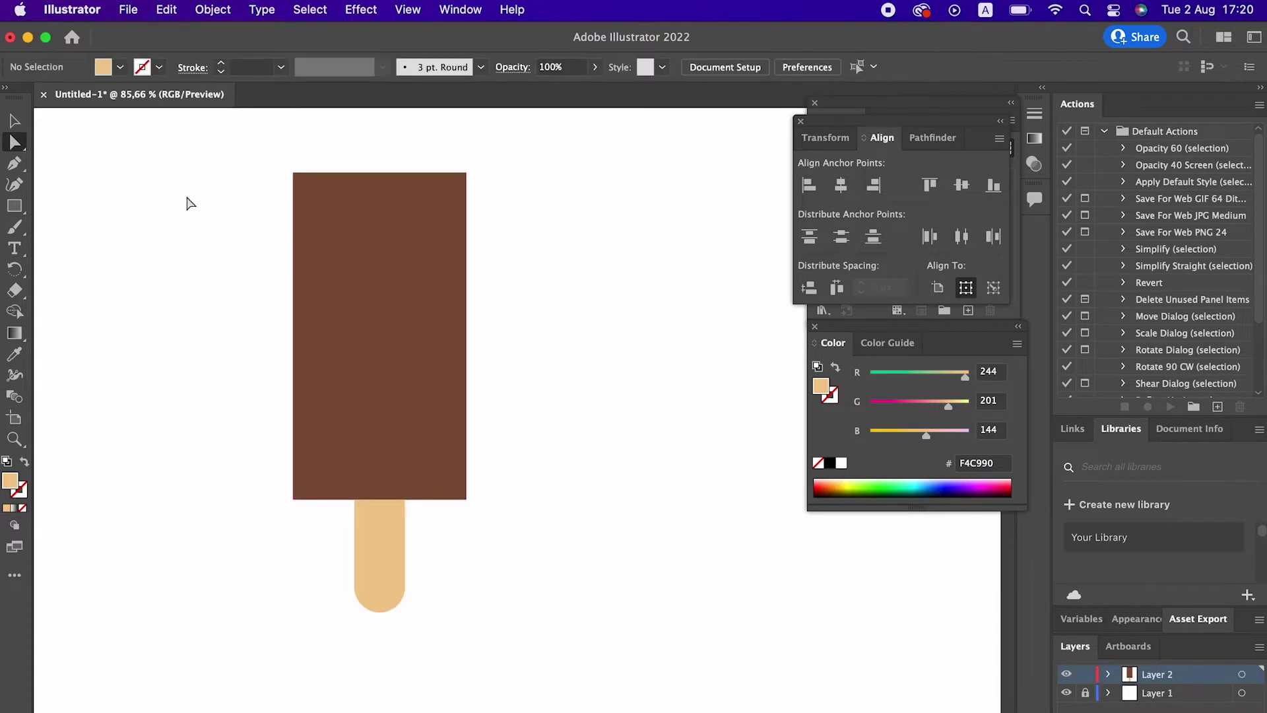
pyautogui.moveTo(512, 186)
pyautogui.mouseDown()
pyautogui.moveTo(340, 190)
pyautogui.moveTo(220, 538)
pyautogui.mouseUp()
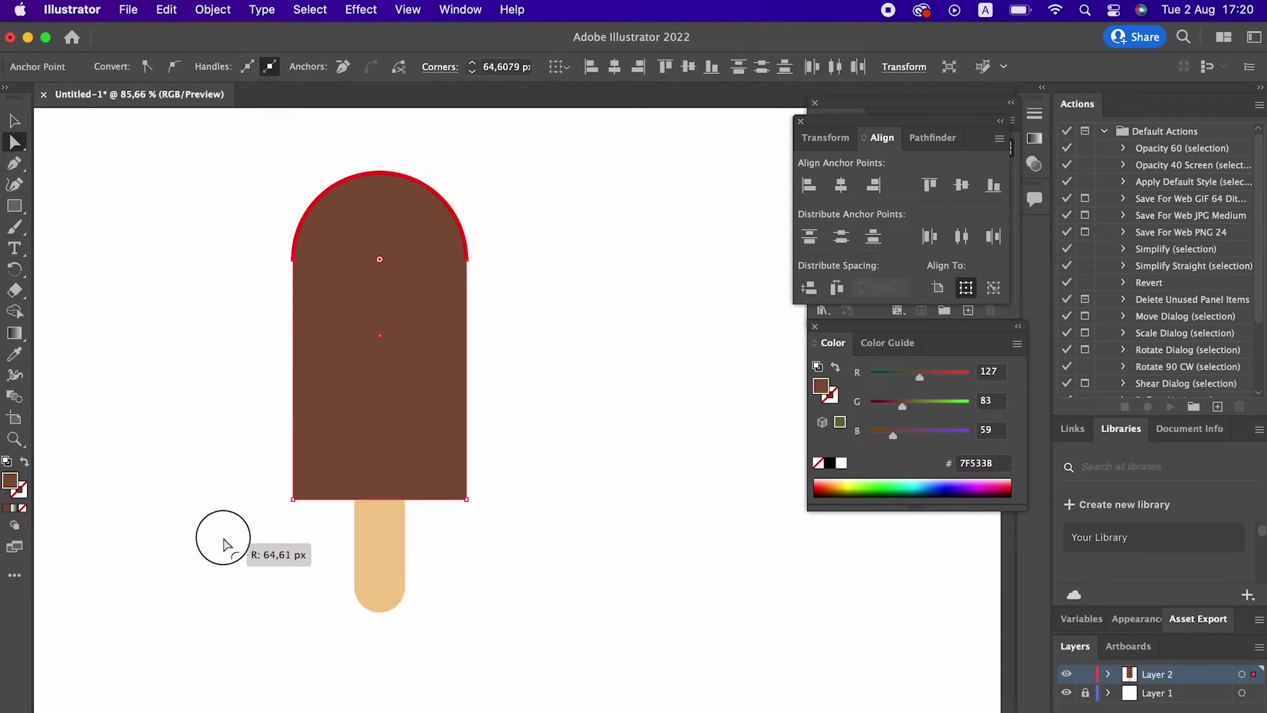
pyautogui.moveTo(528, 566); pyautogui.dragTo(456, 488)
pyautogui.moveTo(310, 521)
pyautogui.mouseDown()
pyautogui.moveTo(282, 489)
pyautogui.moveTo(323, 531)
pyautogui.mouseUp()
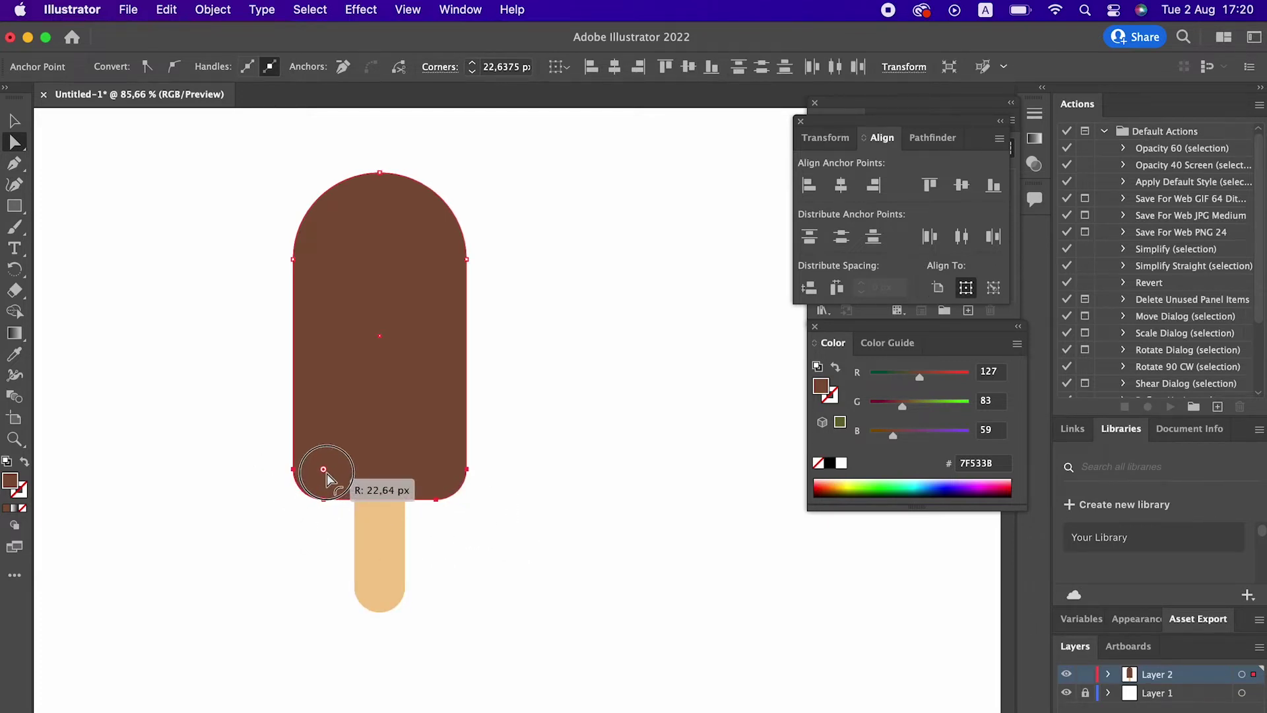
pyautogui.click(515, 594)
# Zoom in on the popsicle and try merging the shapes, which produces no result.
pyautogui.press('z')
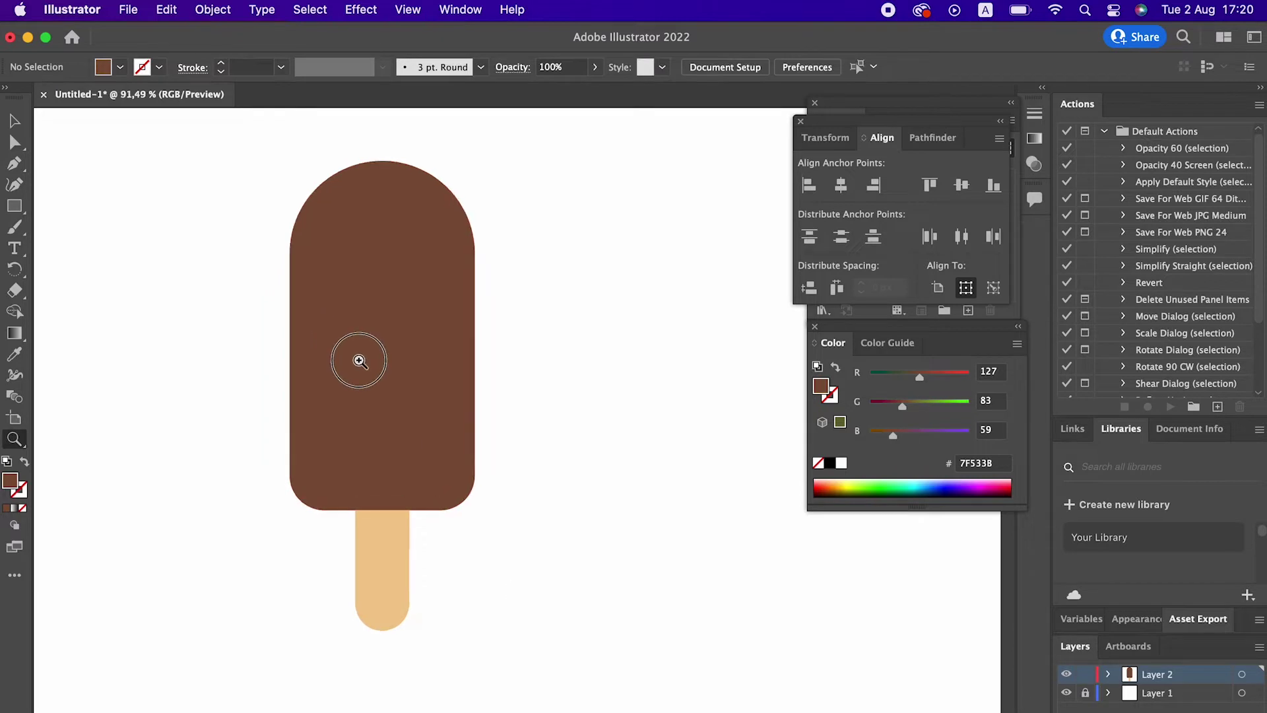
pyautogui.moveTo(359, 359); pyautogui.dragTo(415, 382)
pyautogui.click(16, 123)
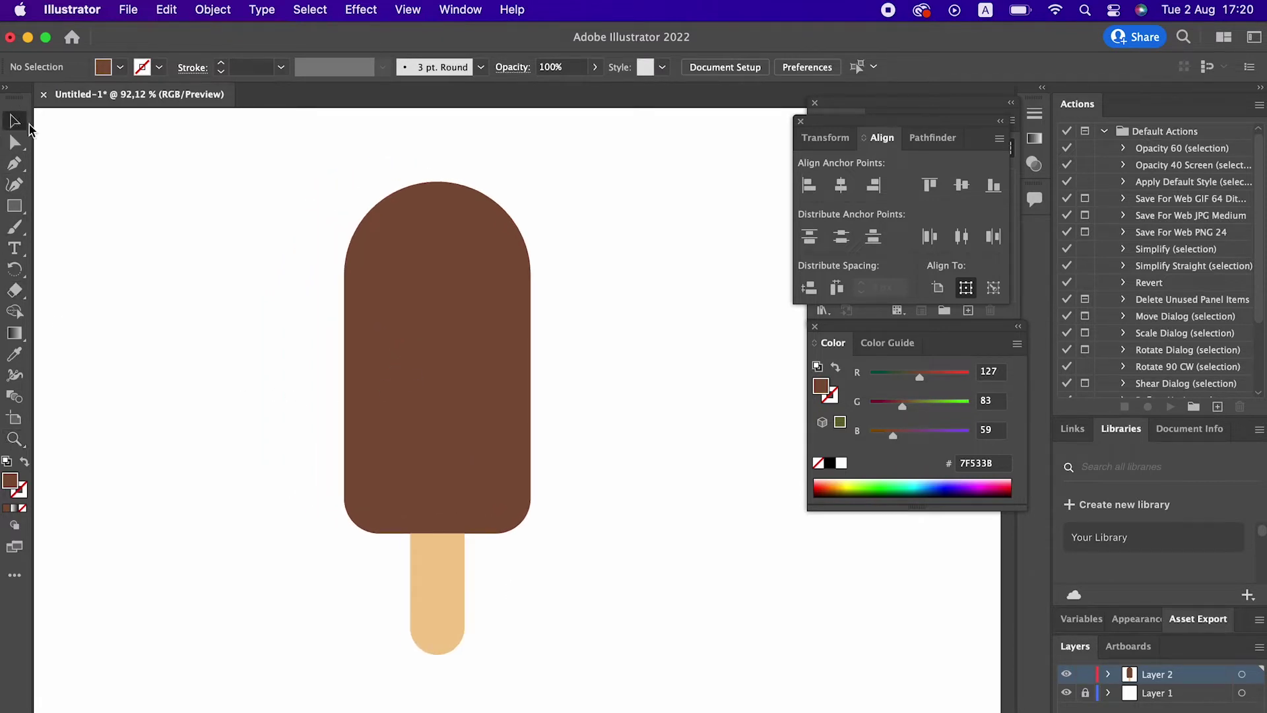
pyautogui.click(919, 138)
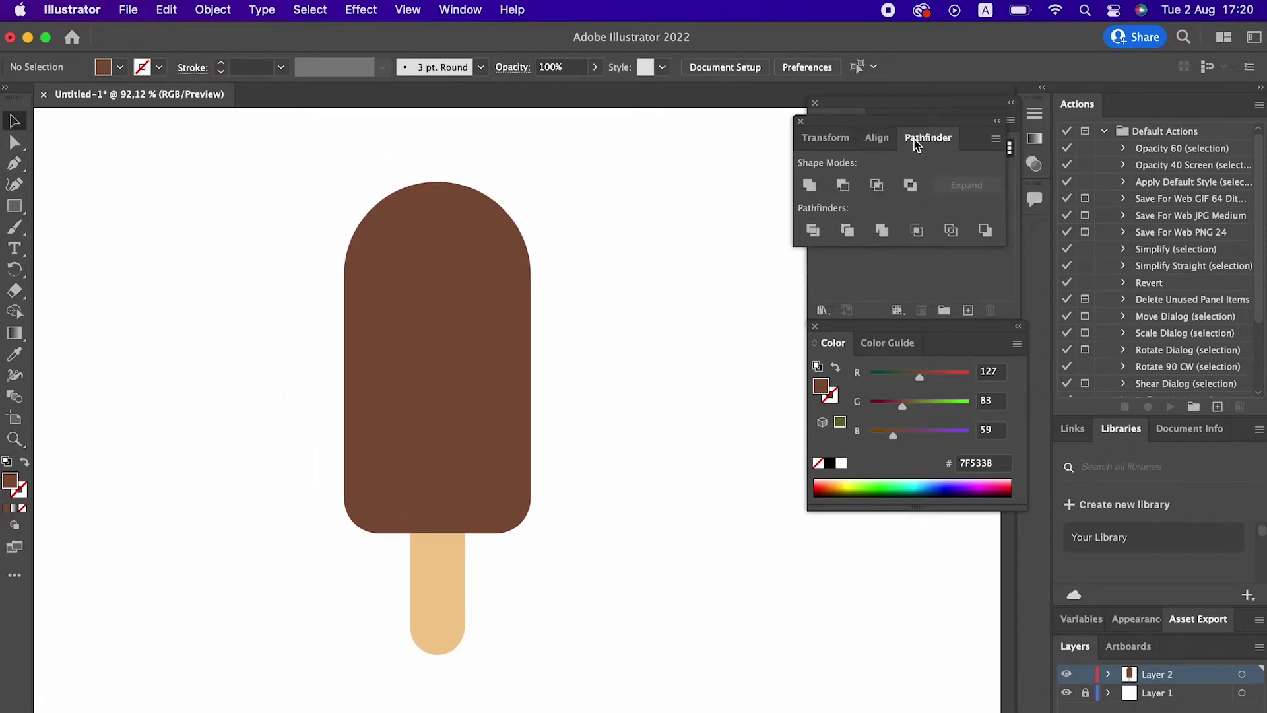
pyautogui.click(810, 185)
pyautogui.click(795, 442)
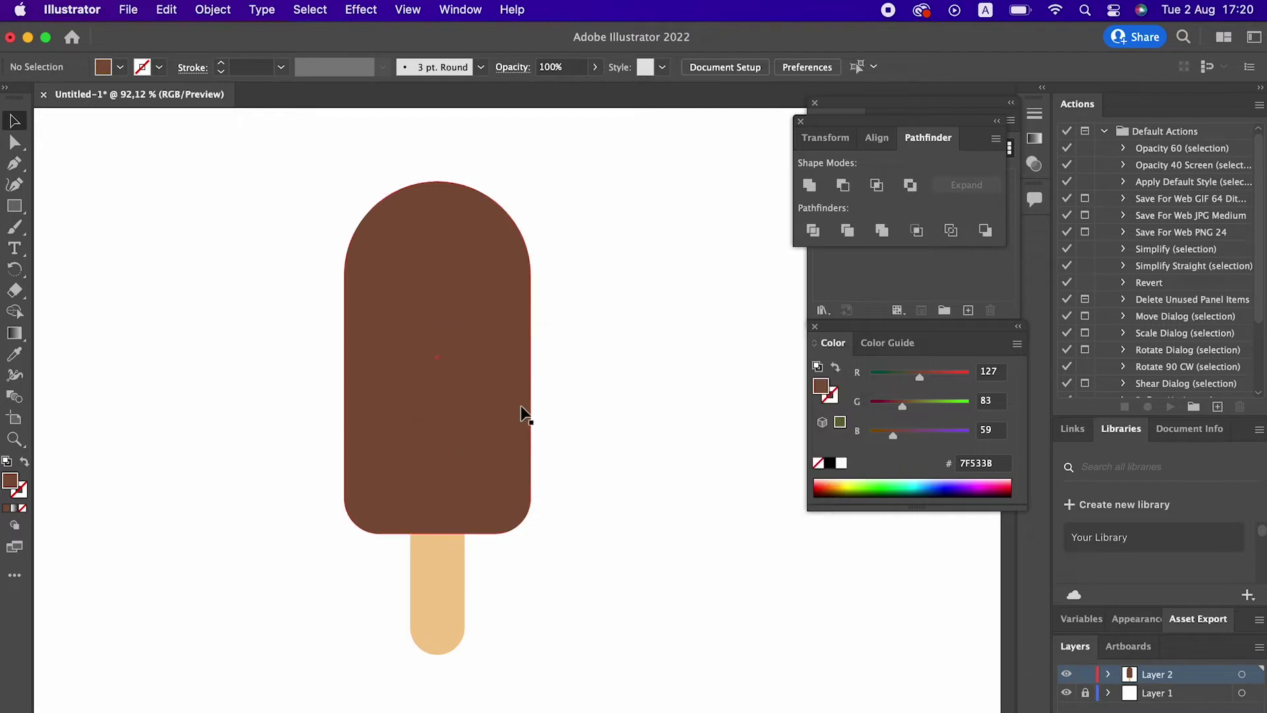
pyautogui.click(518, 412)
pyautogui.click(702, 362)
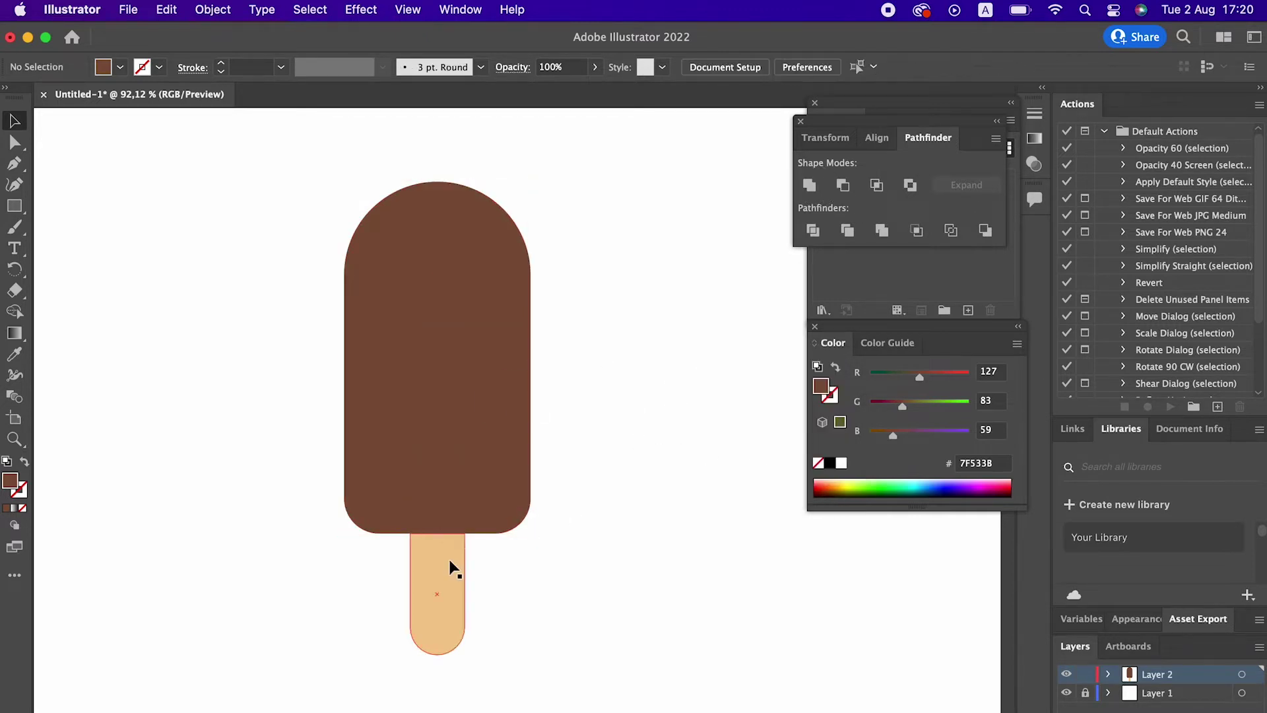
# Copy the stick, paste it in front, and shorten the copy to the stick's top.
pyautogui.click(456, 568)
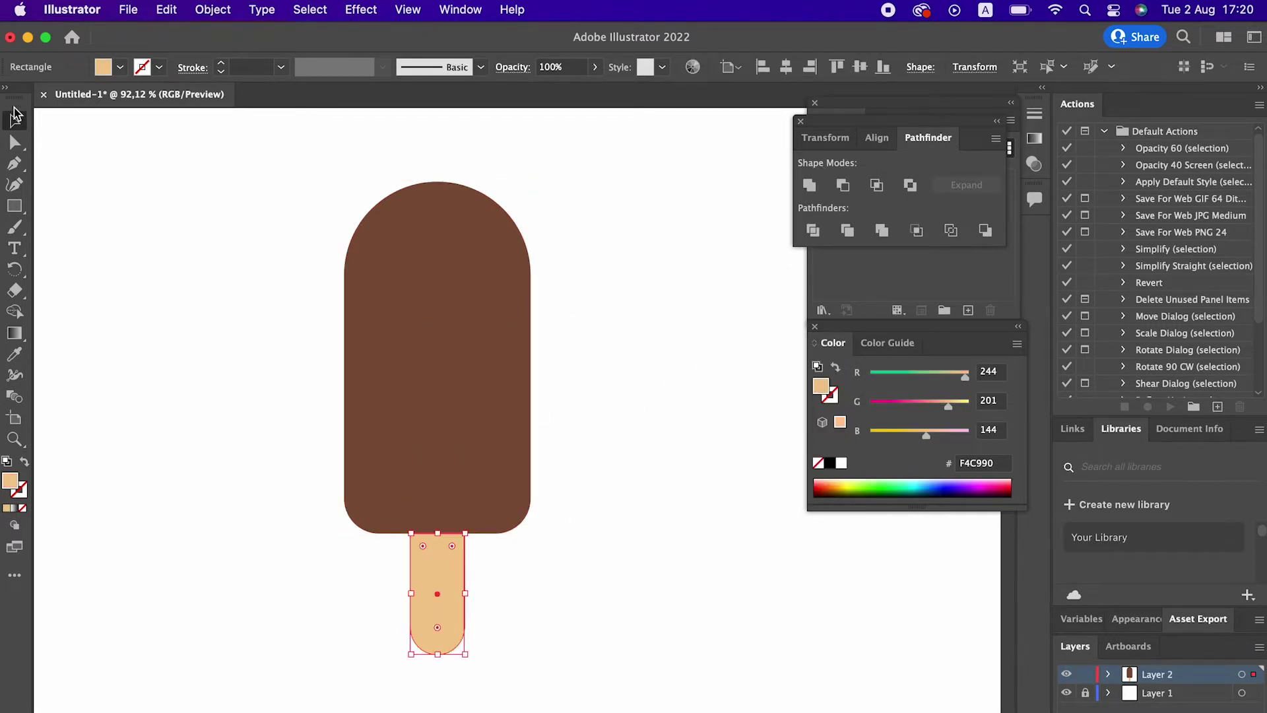
pyautogui.click(178, 17)
pyautogui.click(198, 103)
pyautogui.click(172, 10)
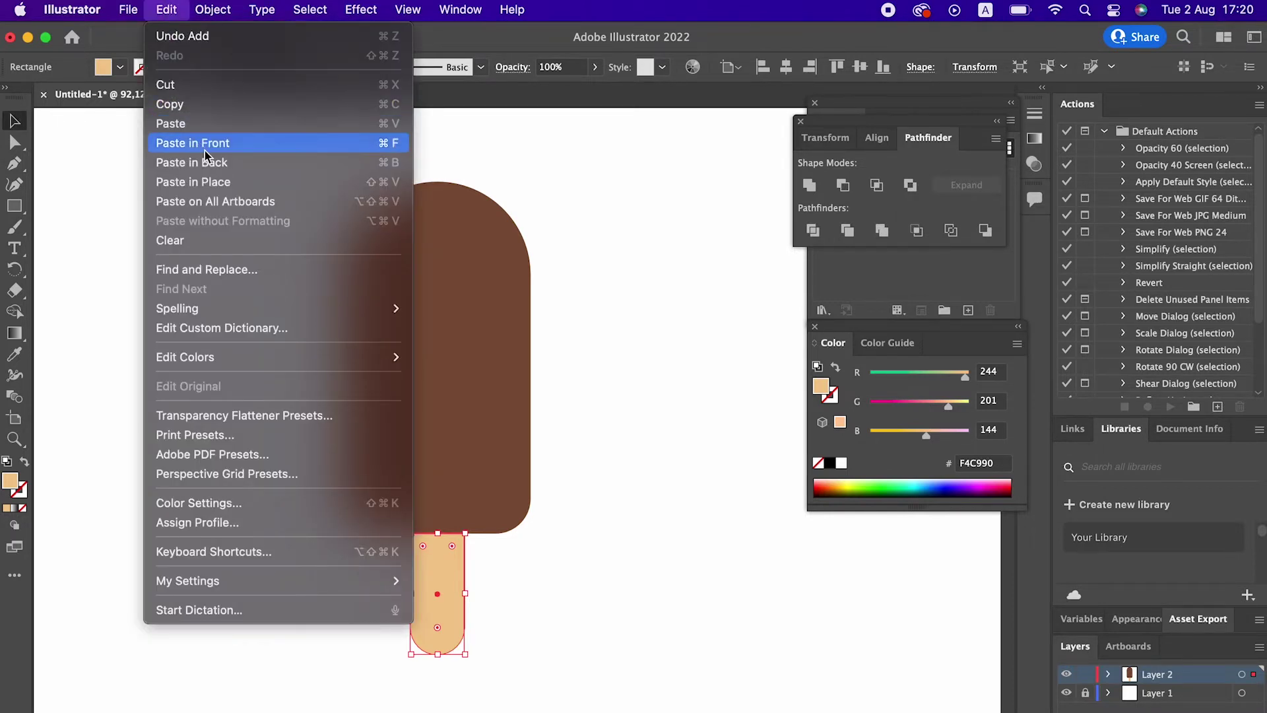
pyautogui.click(205, 151)
pyautogui.moveTo(437, 654); pyautogui.dragTo(449, 576)
# Square off the copy's rounded bottom corners to 0 px.
pyautogui.click(14, 142)
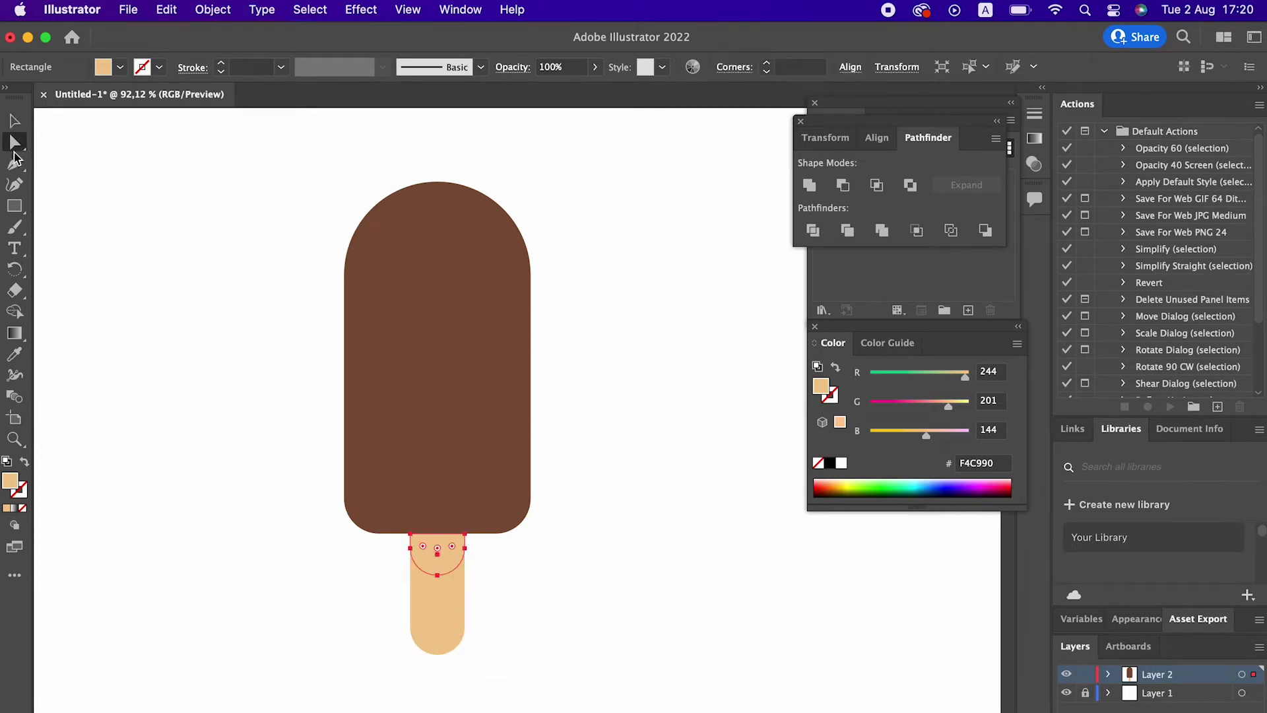
pyautogui.moveTo(353, 599); pyautogui.dragTo(432, 558)
pyautogui.keyDown('shift'); pyautogui.click(466, 549); pyautogui.keyUp('shift')
pyautogui.moveTo(437, 549); pyautogui.dragTo(402, 706)
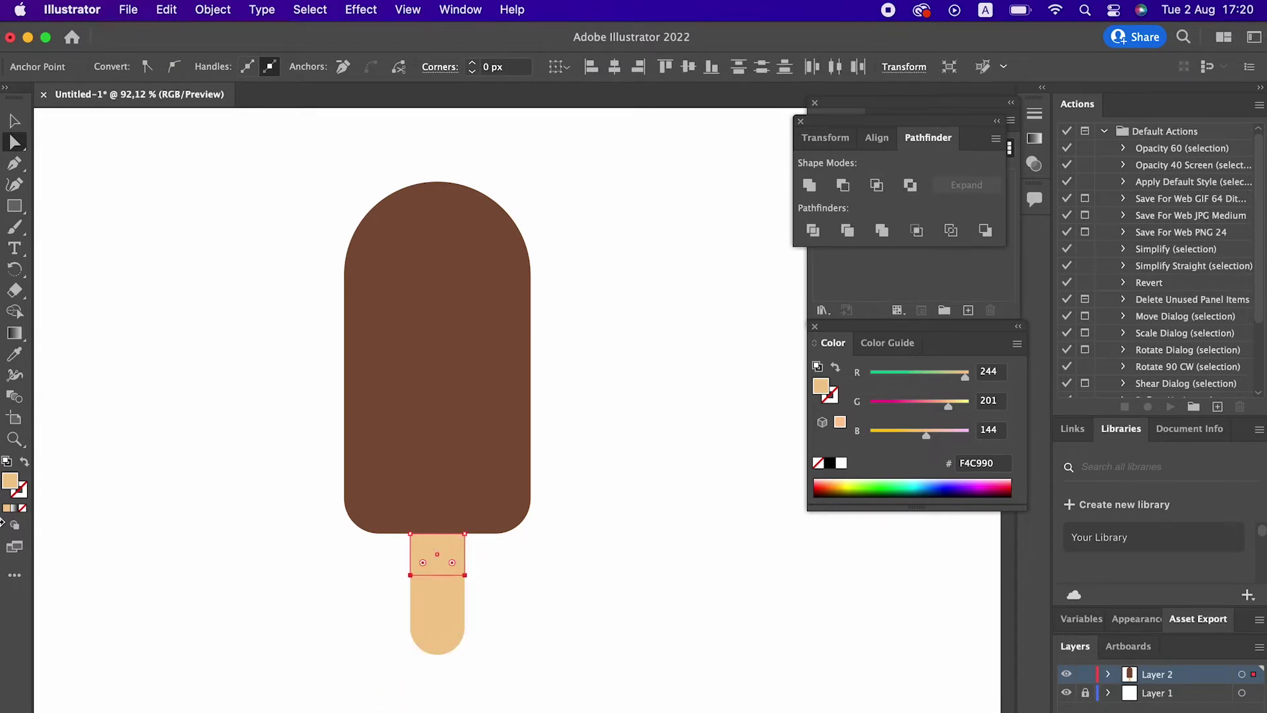
# Fill the square-cornered band with darker tan E5A961.
pyautogui.doubleClick(16, 487)
pyautogui.moveTo(510, 311); pyautogui.dragTo(528, 322)
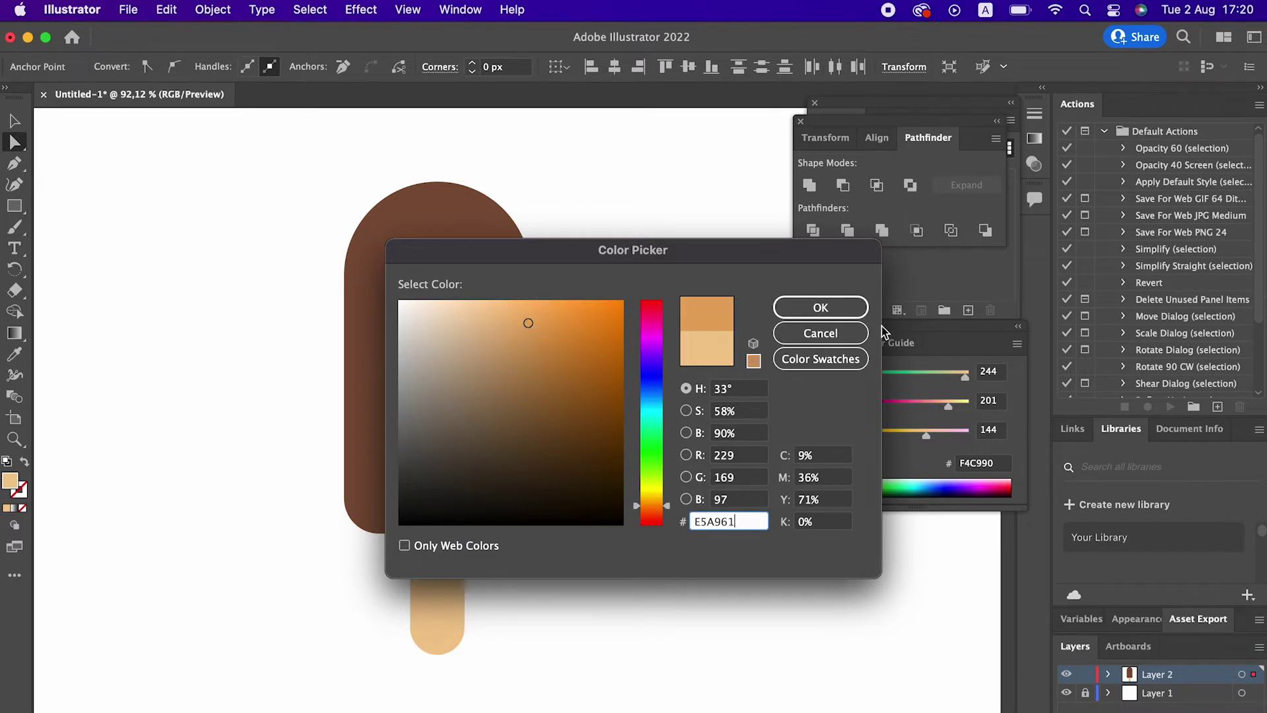
pyautogui.click(820, 308)
pyautogui.click(15, 121)
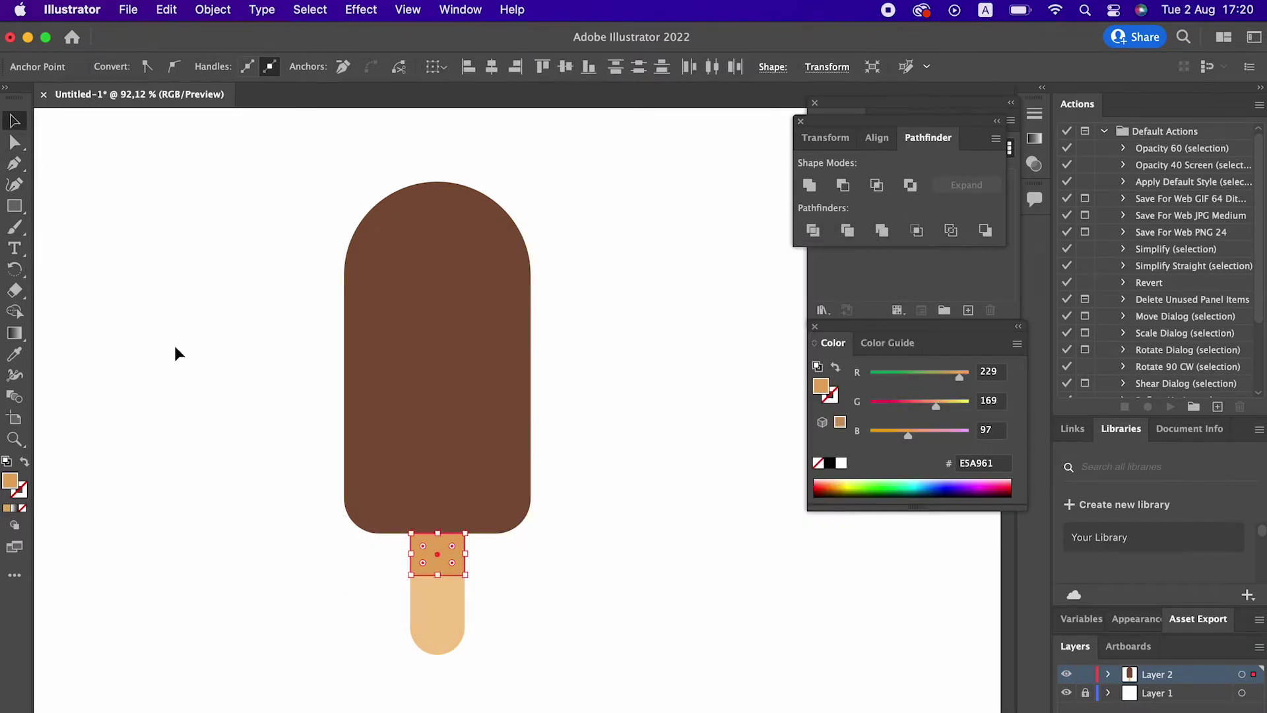
# Shorten the darker tan band at the top of the stick.
pyautogui.click(176, 354)
pyautogui.click(438, 551)
pyautogui.moveTo(438, 575); pyautogui.dragTo(438, 554)
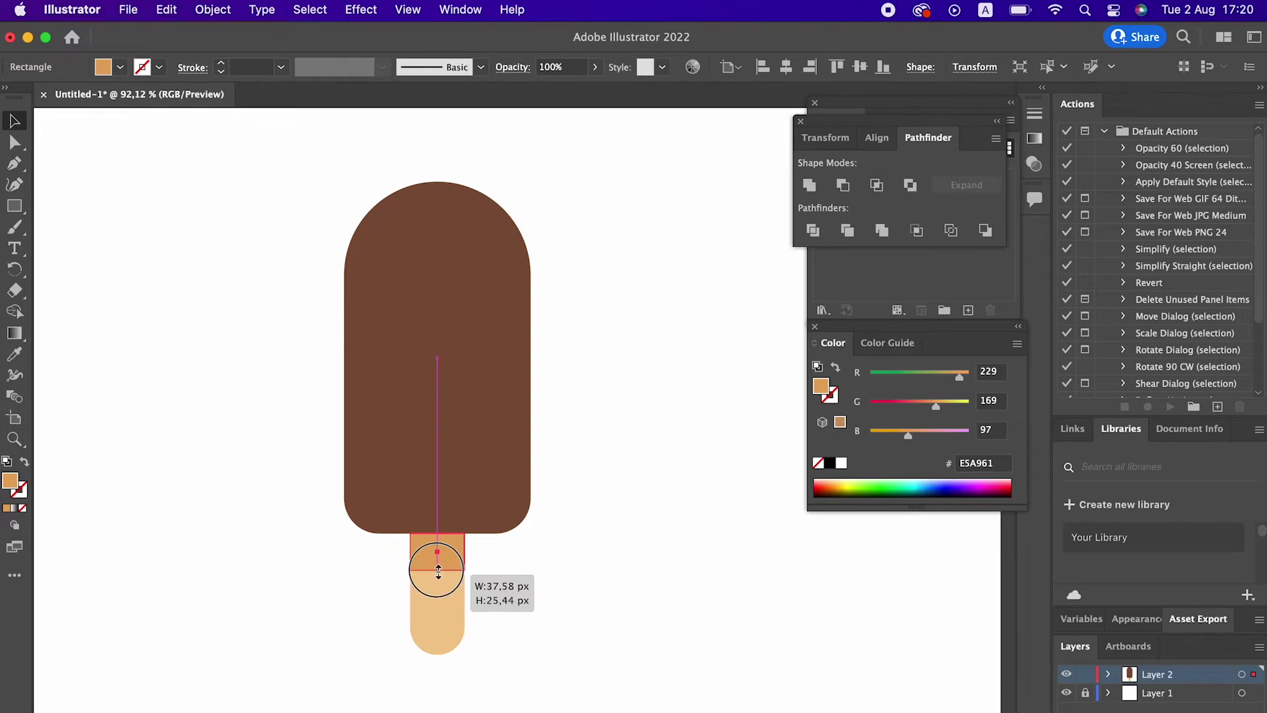
pyautogui.click(501, 630)
# Copy the light stick, paste it in front, and shift the copy up about 6 px.
pyautogui.click(452, 641)
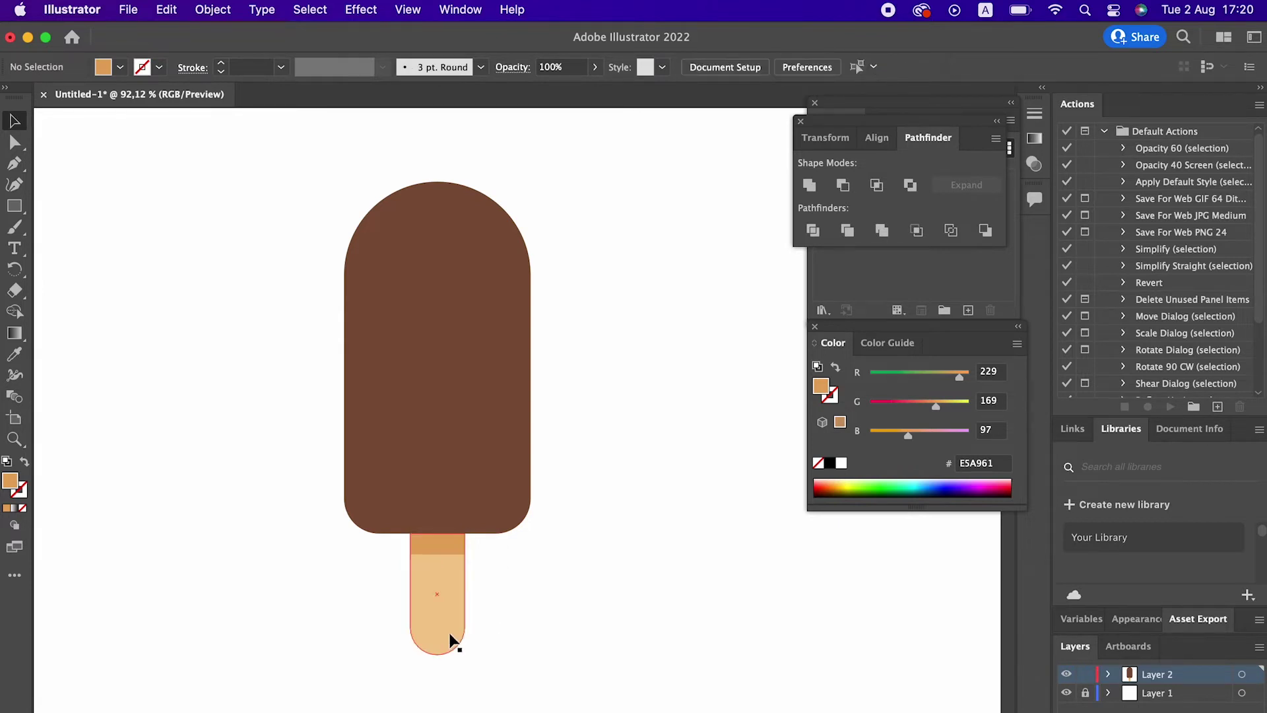
pyautogui.click(167, 9)
pyautogui.click(166, 9)
pyautogui.click(197, 143)
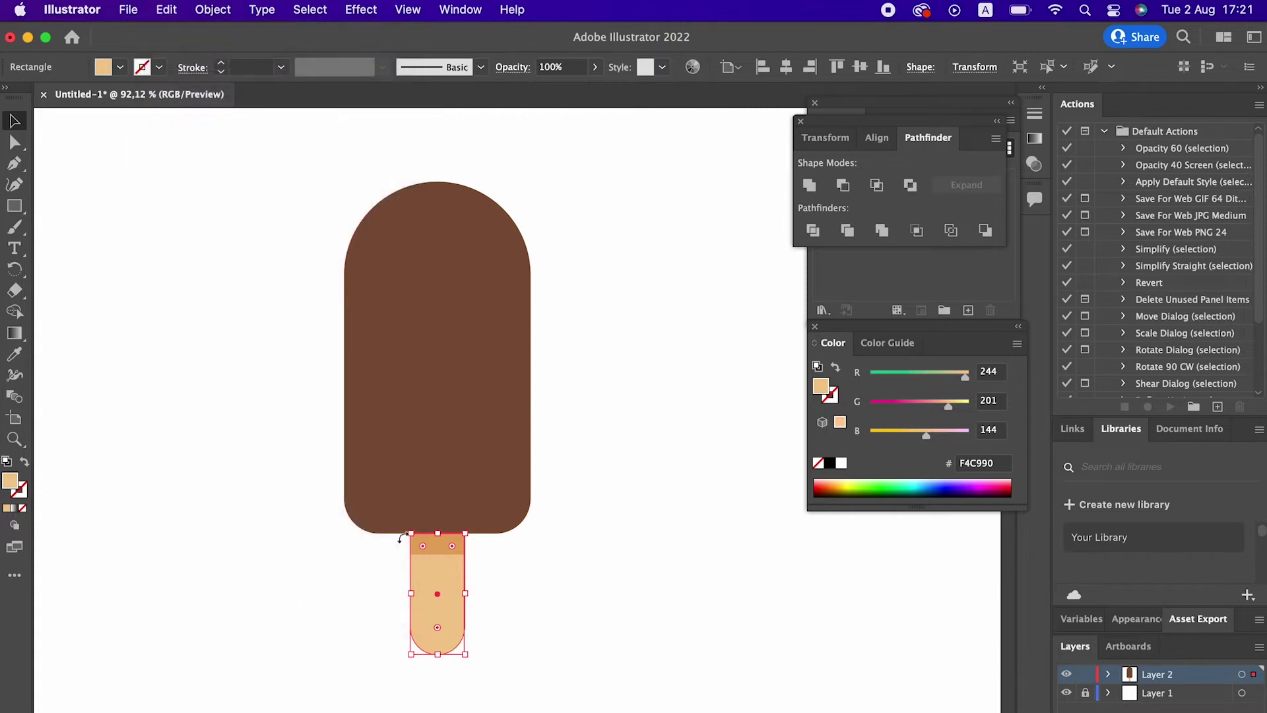
pyautogui.moveTo(450, 615); pyautogui.dragTo(448, 604)
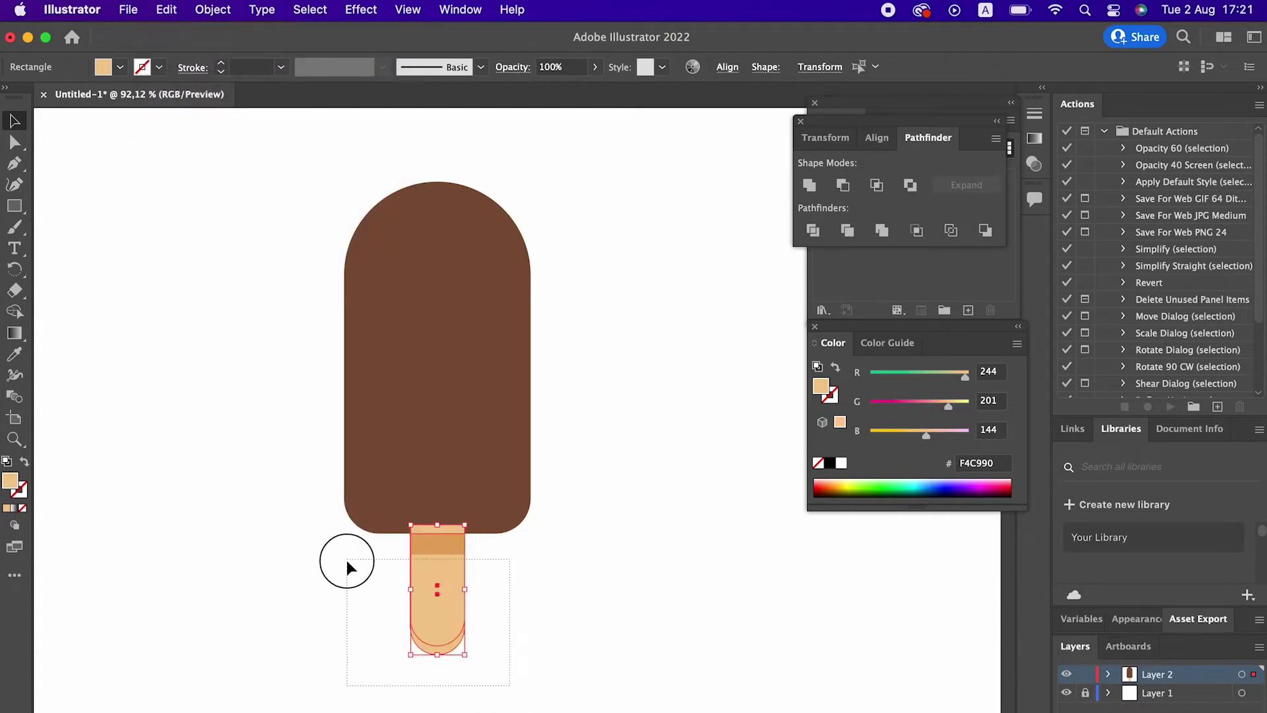
# Bring the selected stick shapes forward in the stacking order.
pyautogui.moveTo(335, 536); pyautogui.dragTo(333, 536)
pyautogui.rightClick(455, 575)
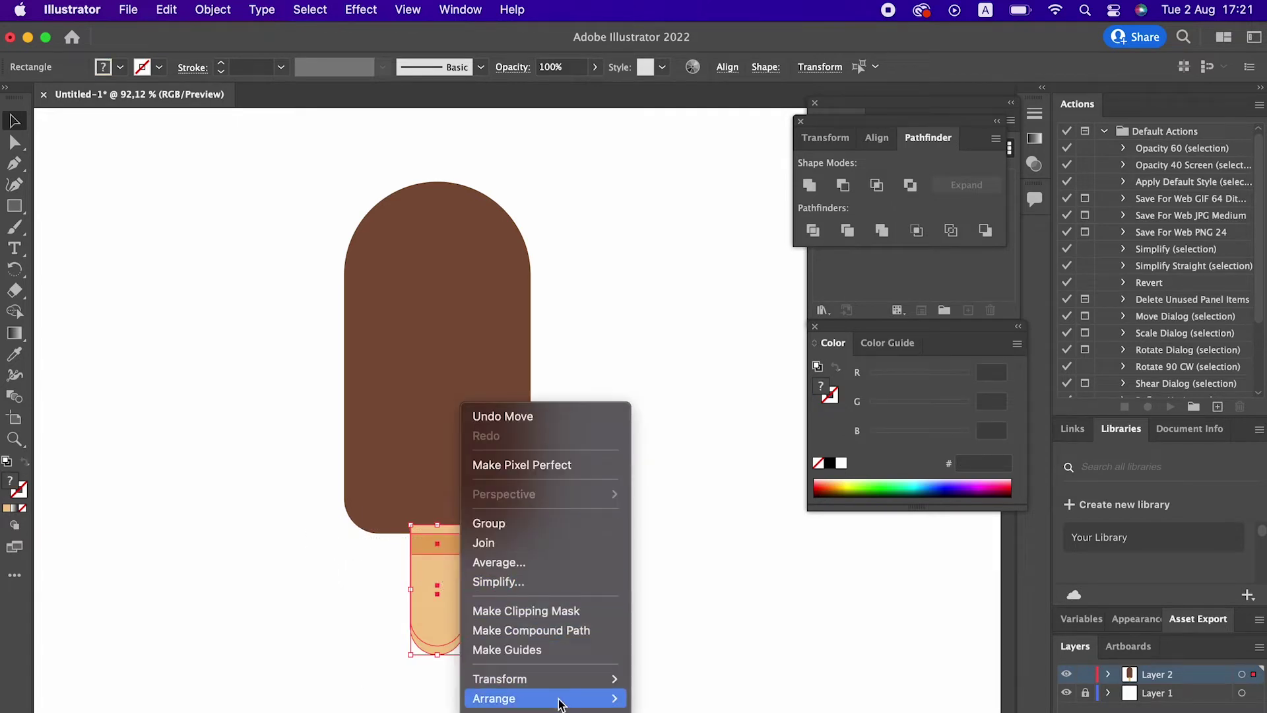
pyautogui.click(676, 707)
pyautogui.click(549, 664)
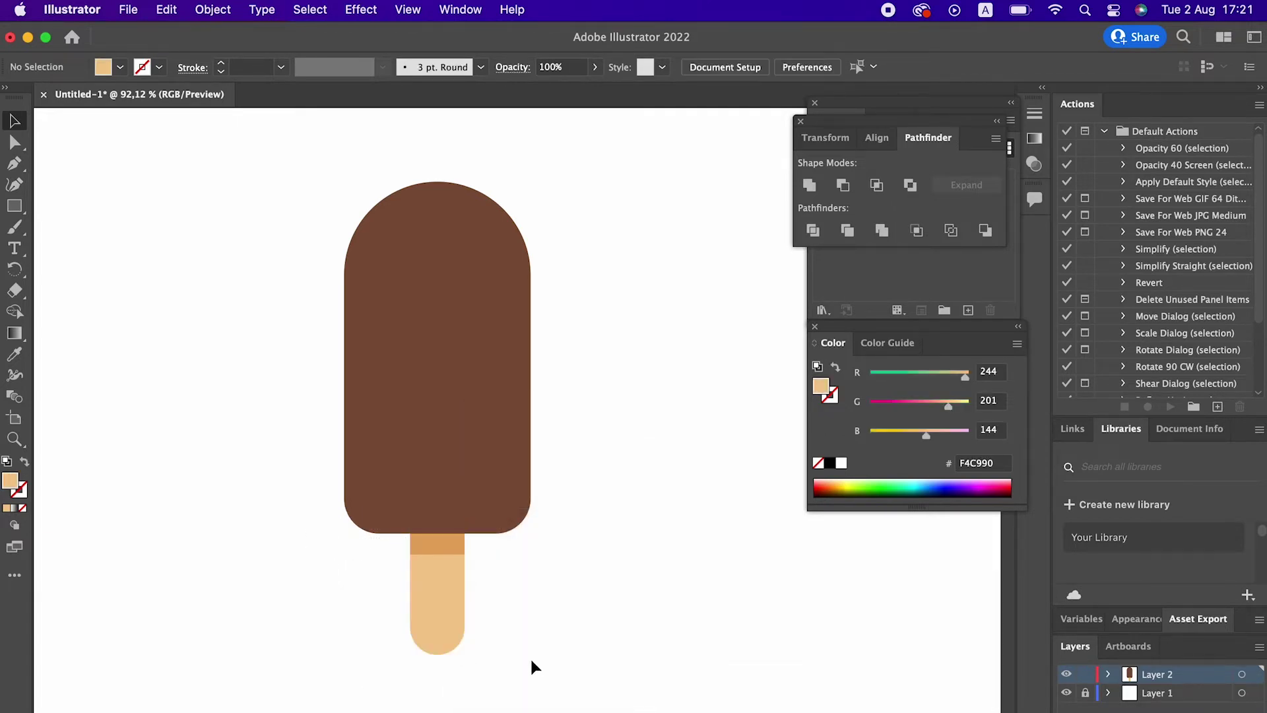
# Eyedrop the darker tan band colour onto the stick shape to form the shadow rim.
pyautogui.click(437, 656)
pyautogui.click(14, 354)
pyautogui.click(419, 540)
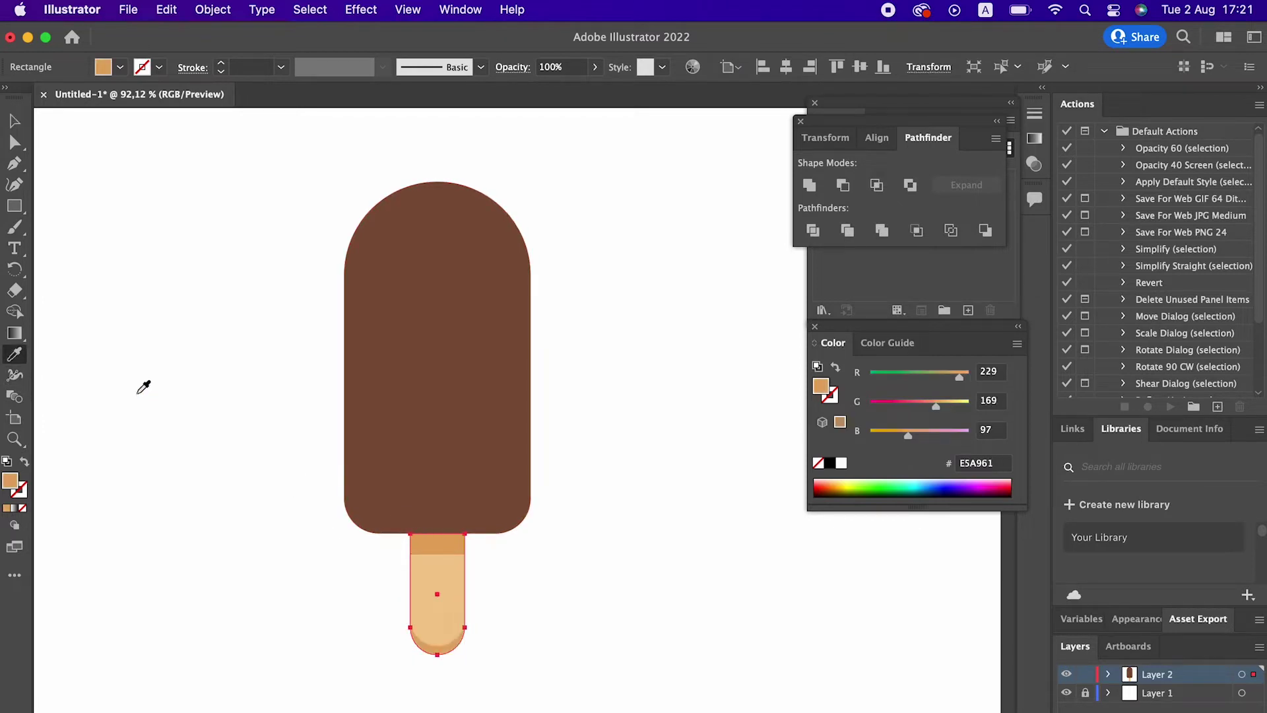
pyautogui.click(14, 121)
# Check the stick shapes by selecting them in turn, then select the chocolate body.
pyautogui.click(242, 593)
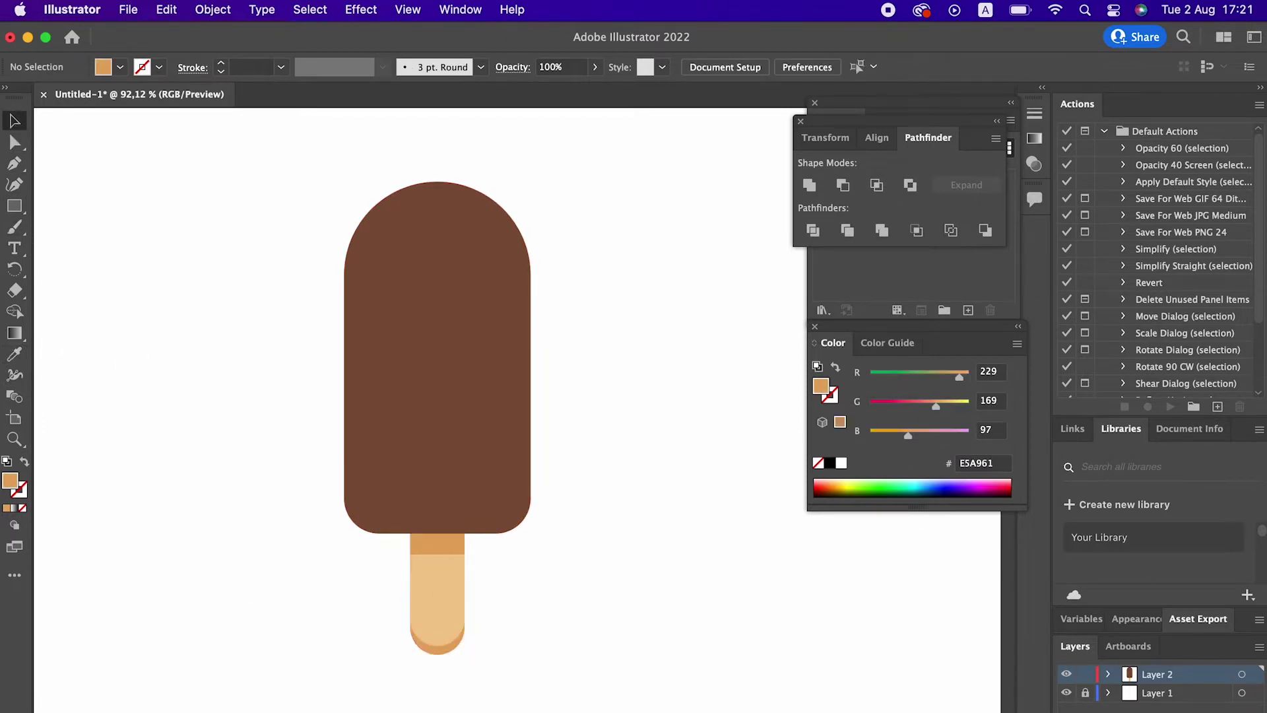
pyautogui.click(429, 639)
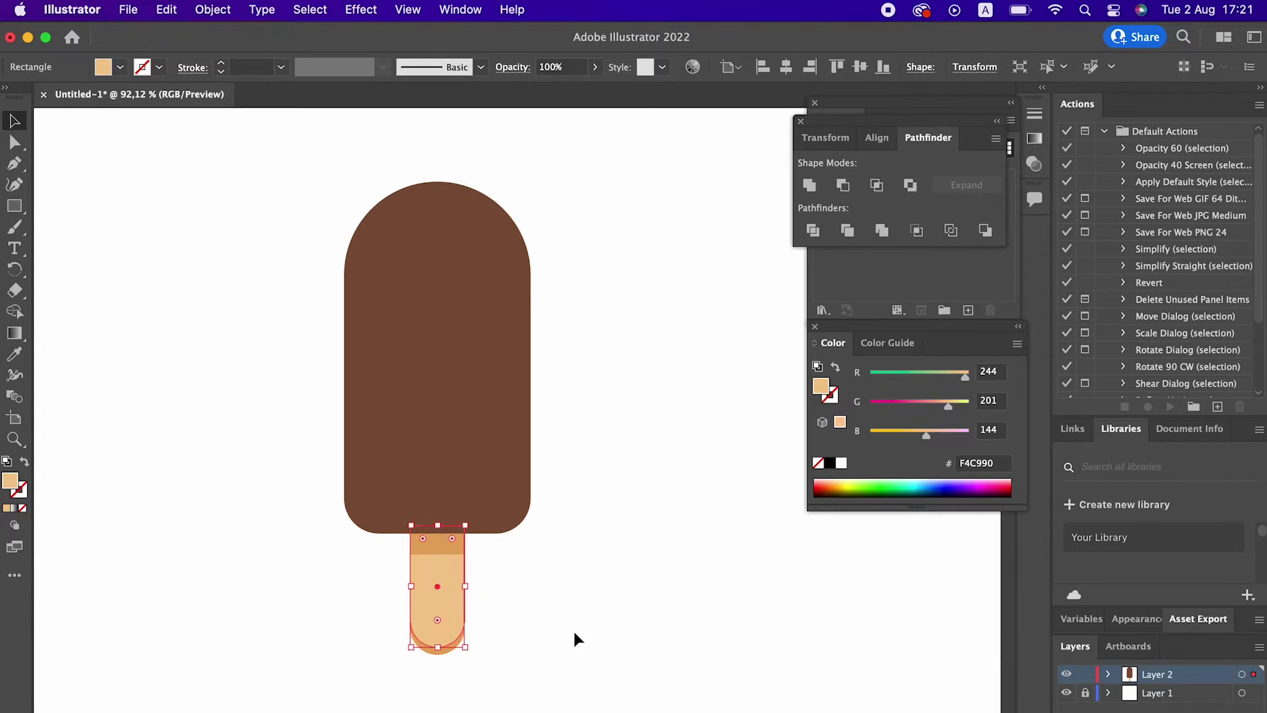
pyautogui.click(568, 627)
pyautogui.click(457, 615)
pyautogui.click(504, 632)
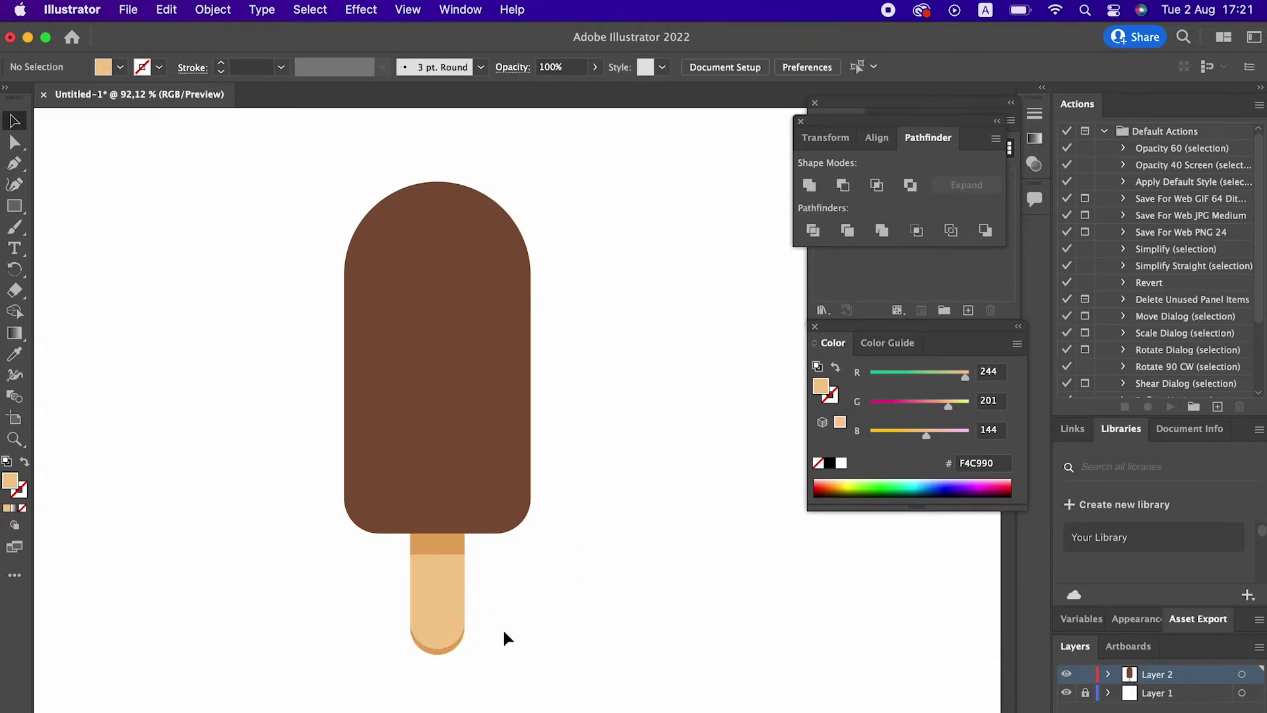
pyautogui.click(462, 645)
pyautogui.click(564, 536)
pyautogui.click(443, 655)
pyautogui.click(806, 186)
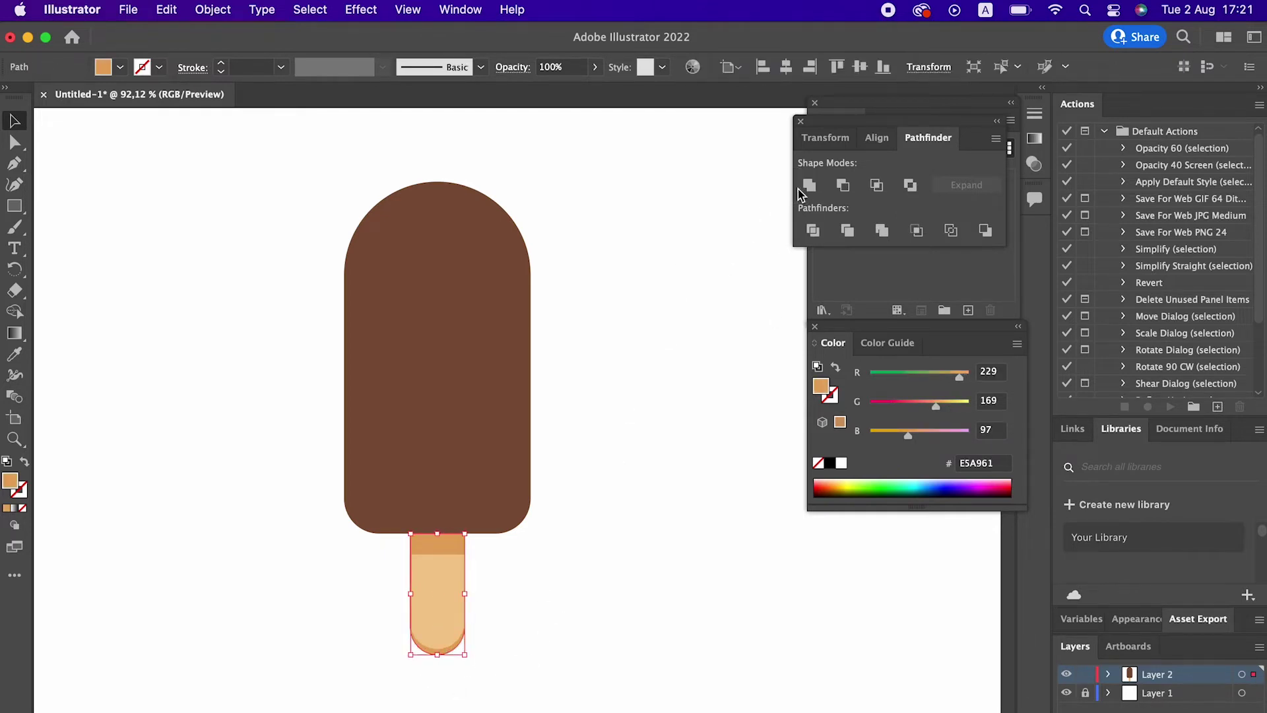
pyautogui.click(548, 611)
pyautogui.click(461, 495)
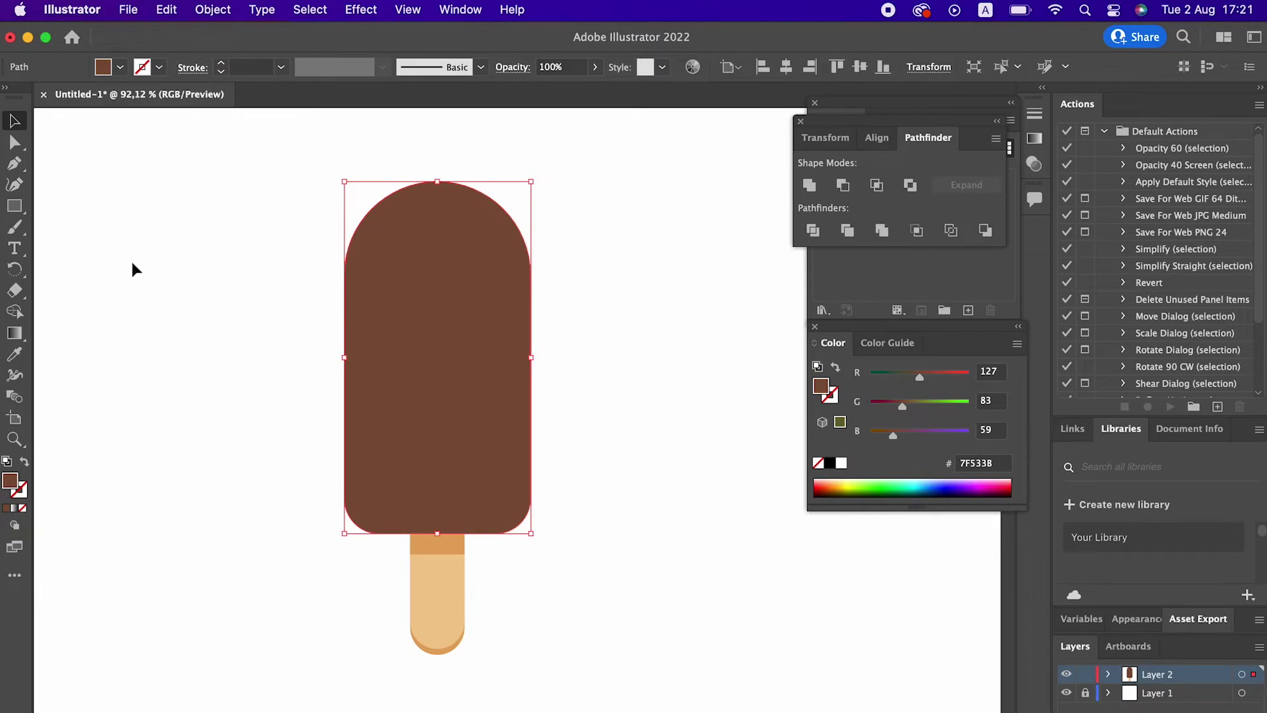
pyautogui.click(212, 10)
pyautogui.moveTo(281, 453)
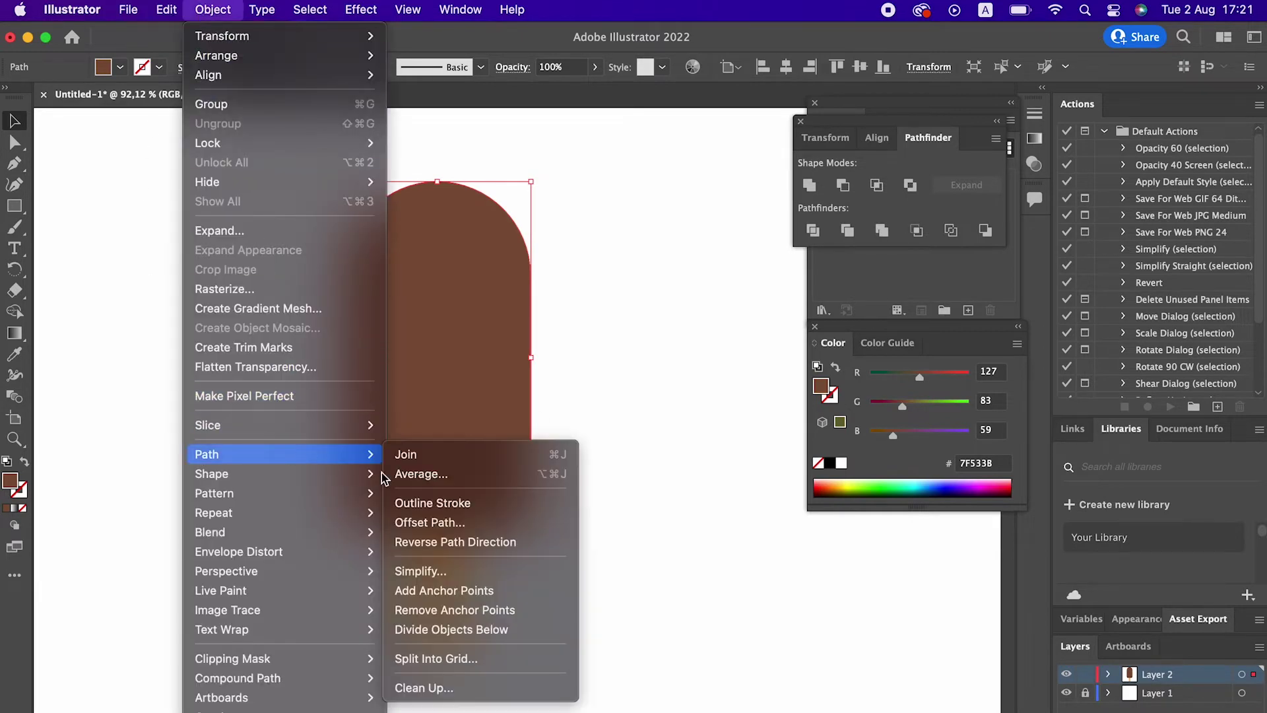
# Create an offset path of -7 px inside the chocolate body.
pyautogui.click(461, 522)
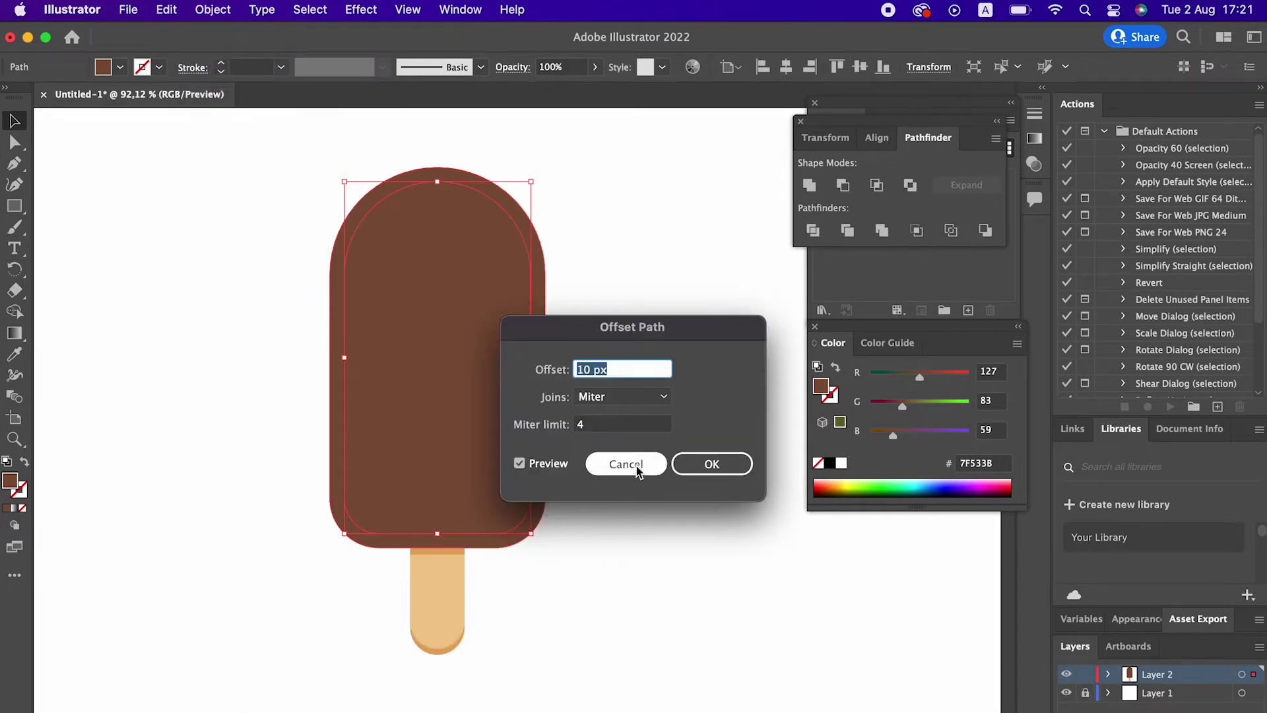
pyautogui.write('-')
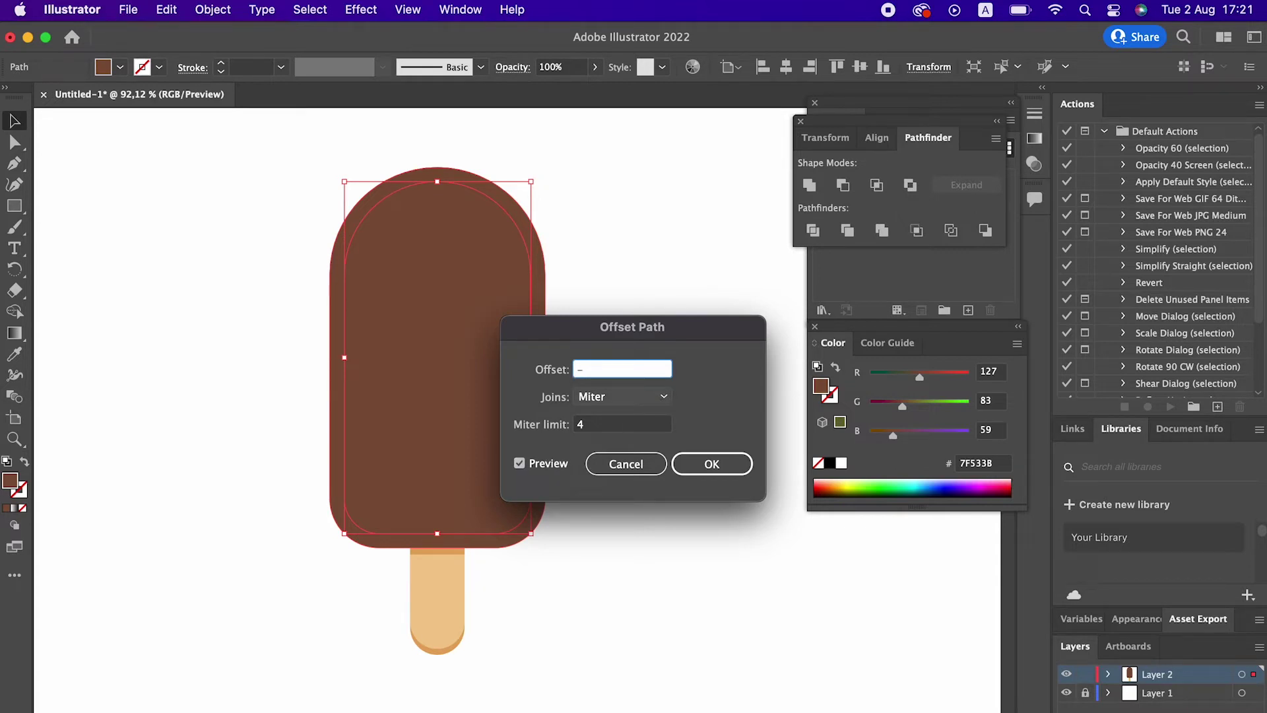
pyautogui.write('7')
pyautogui.click(610, 429)
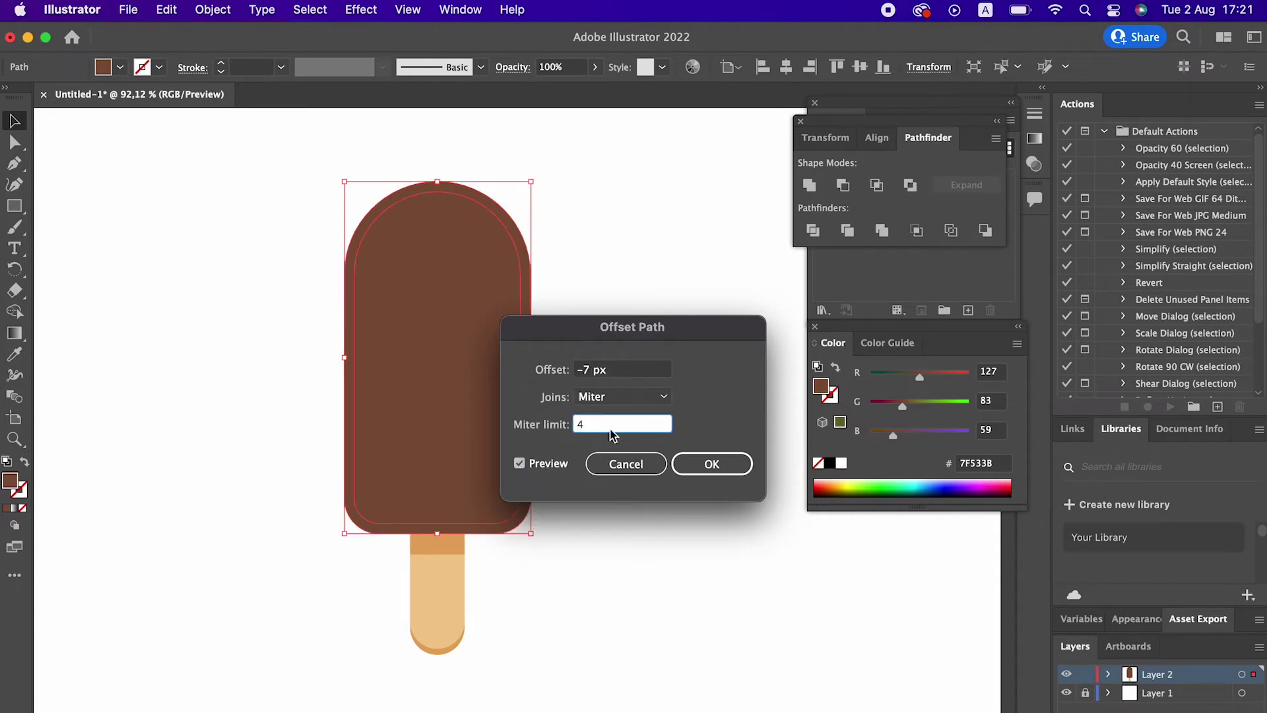
pyautogui.click(703, 470)
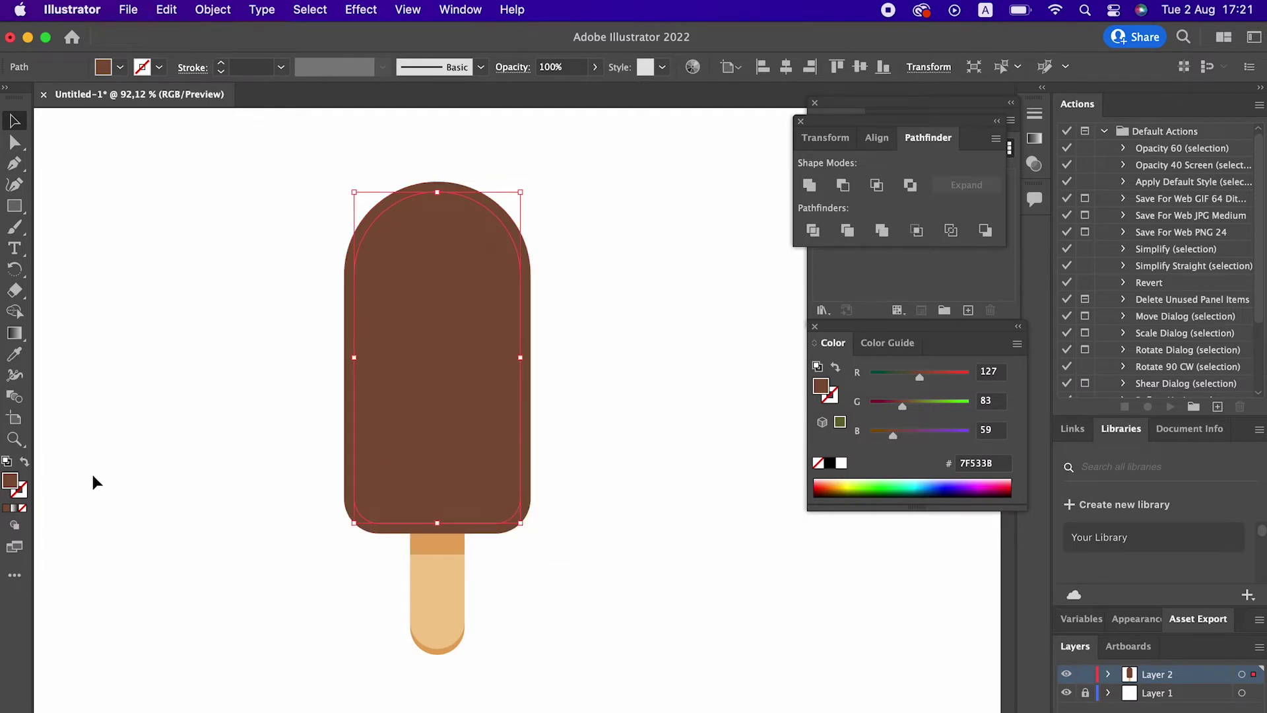
# Make the inset path a no-fill outline with a dark brown 8 pt stroke.
pyautogui.click(26, 463)
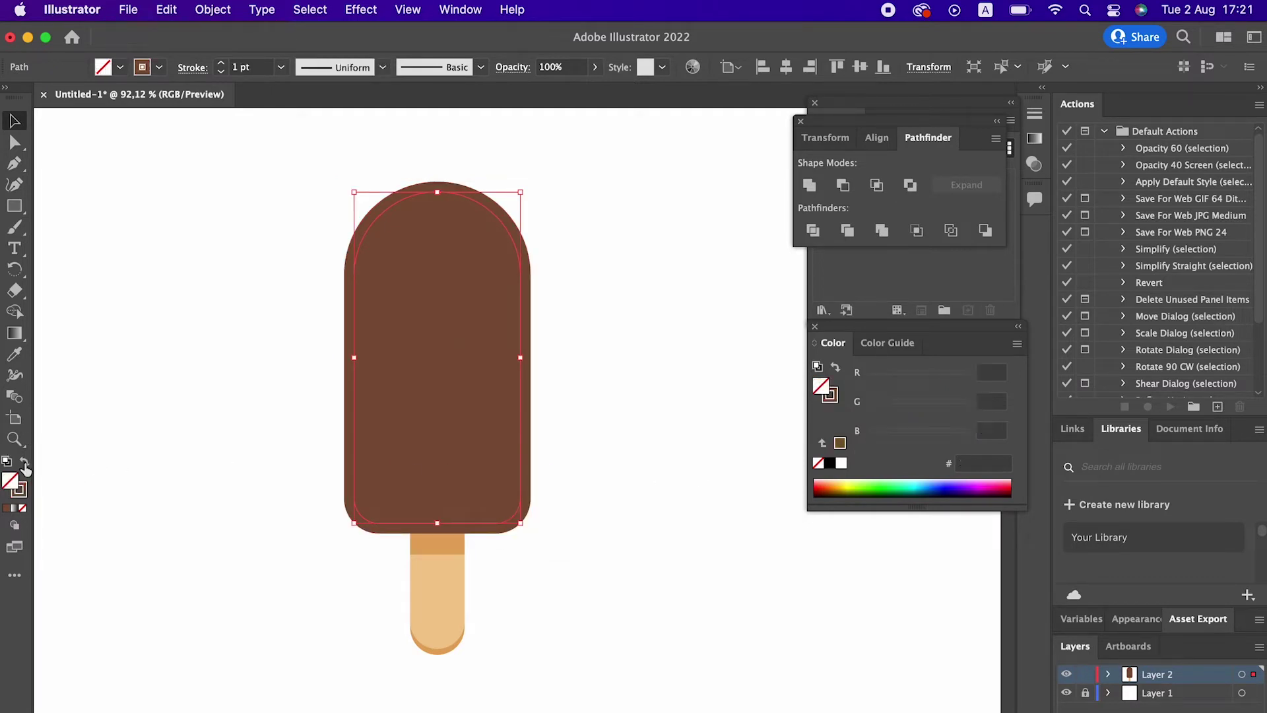
pyautogui.doubleClick(20, 490)
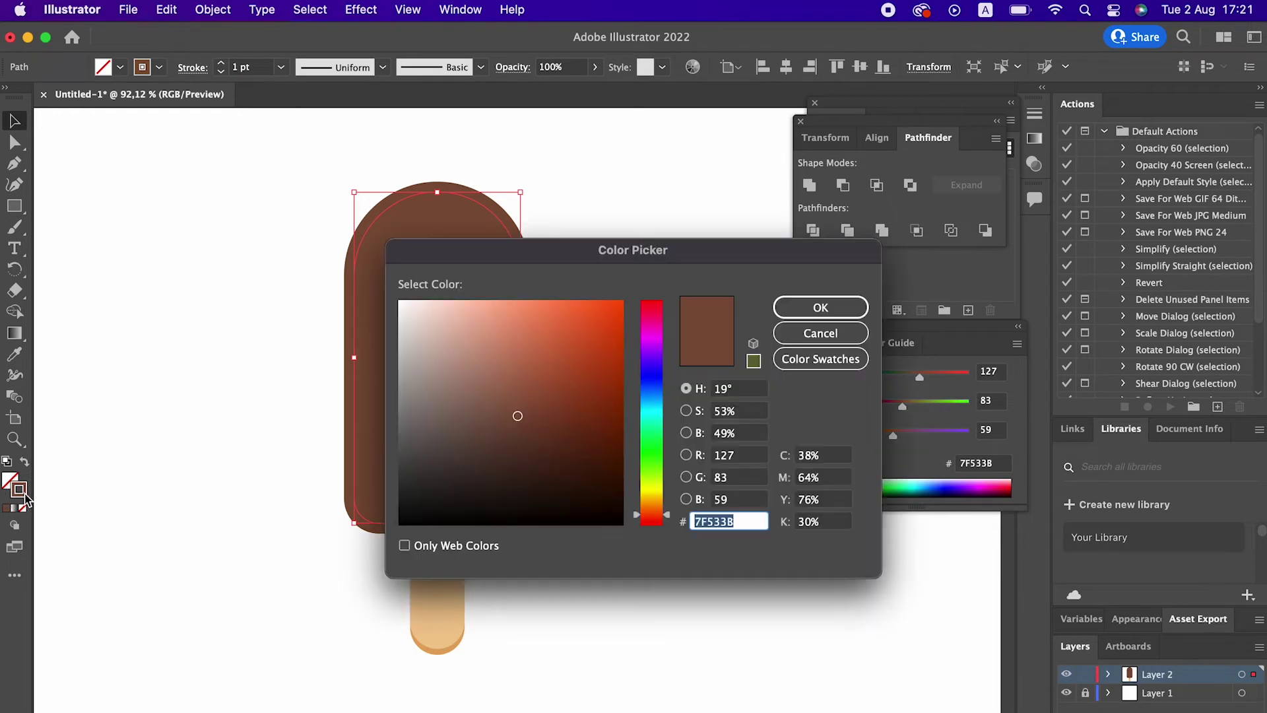
pyautogui.click(522, 440)
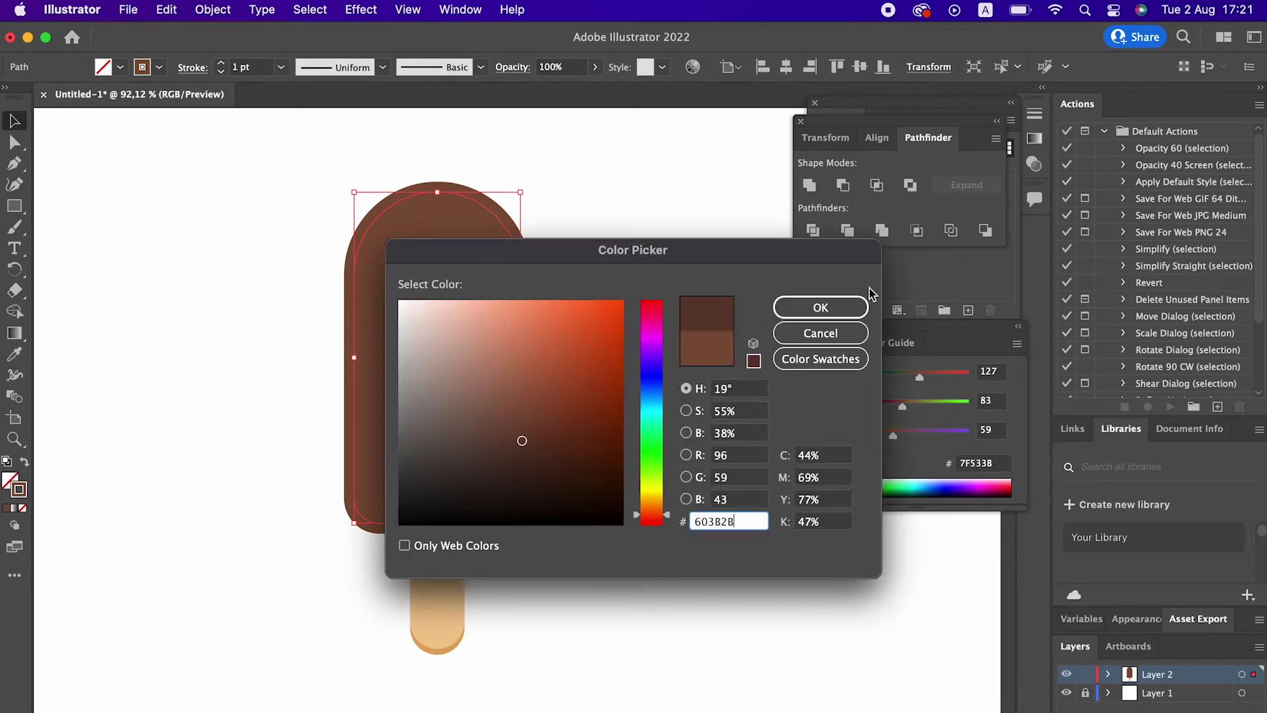
pyautogui.click(820, 308)
pyautogui.click(221, 63)
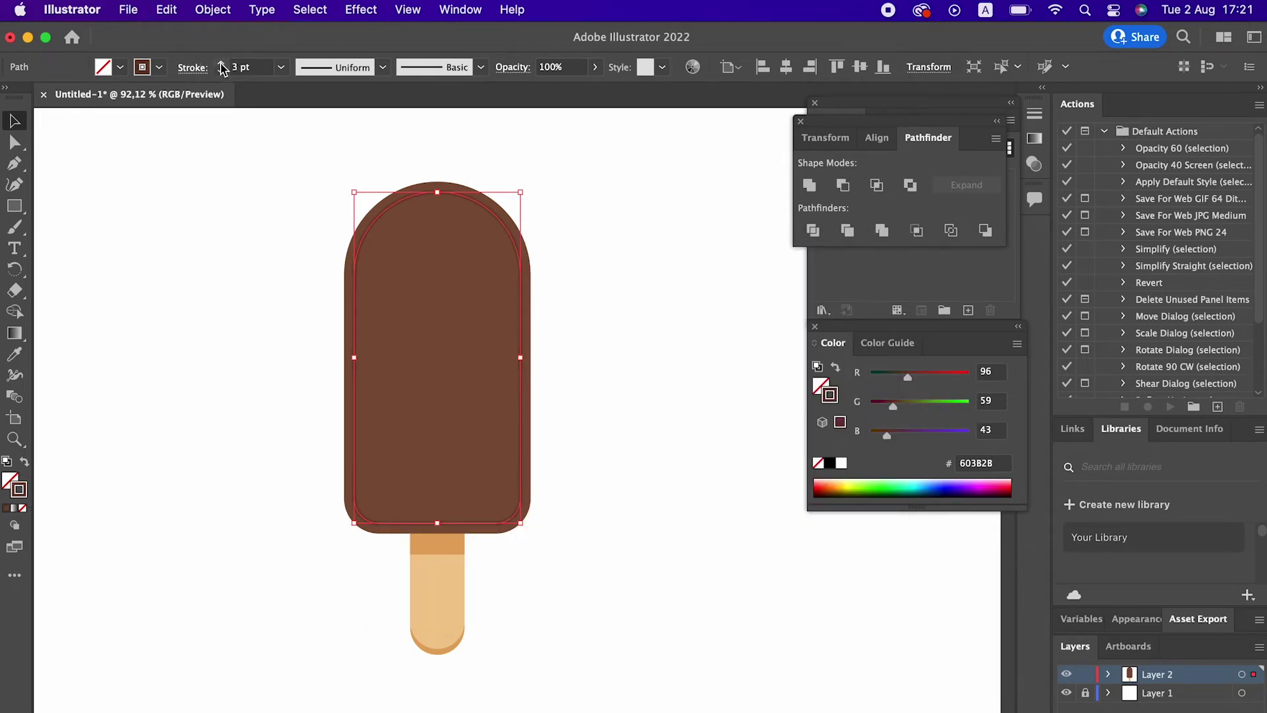
pyautogui.click(221, 63)
pyautogui.click(573, 542)
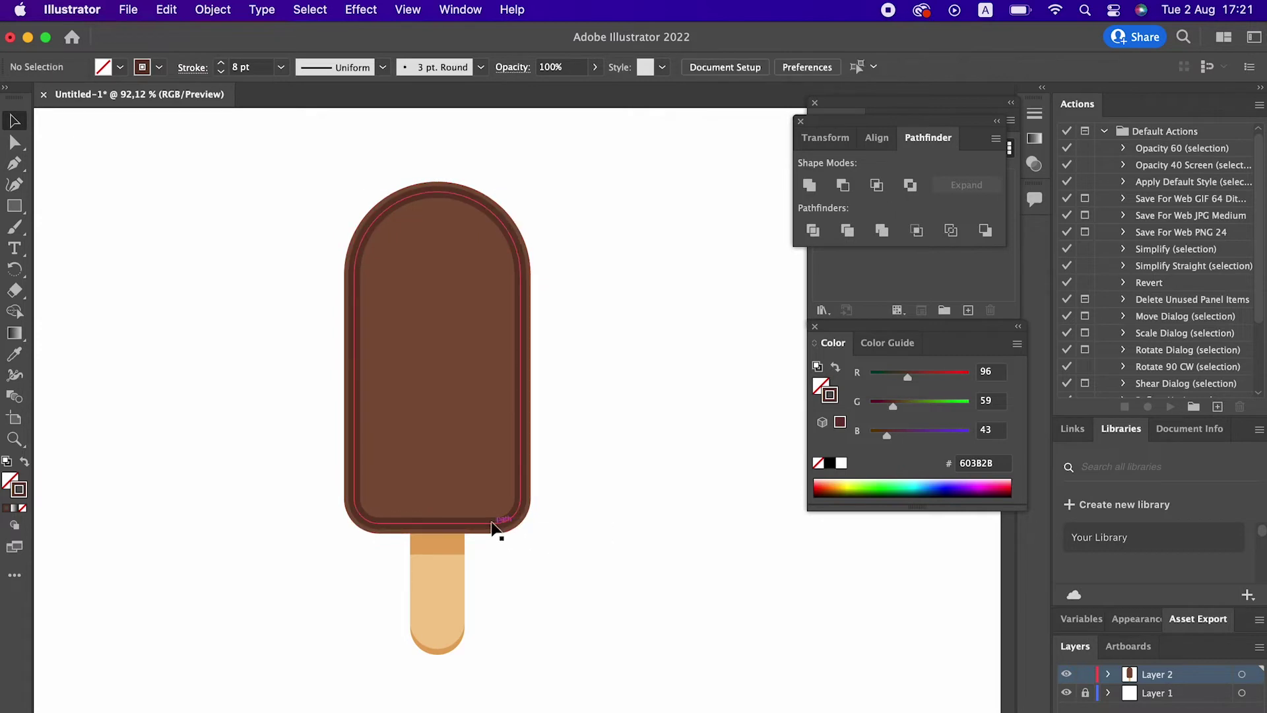
pyautogui.doubleClick(492, 523)
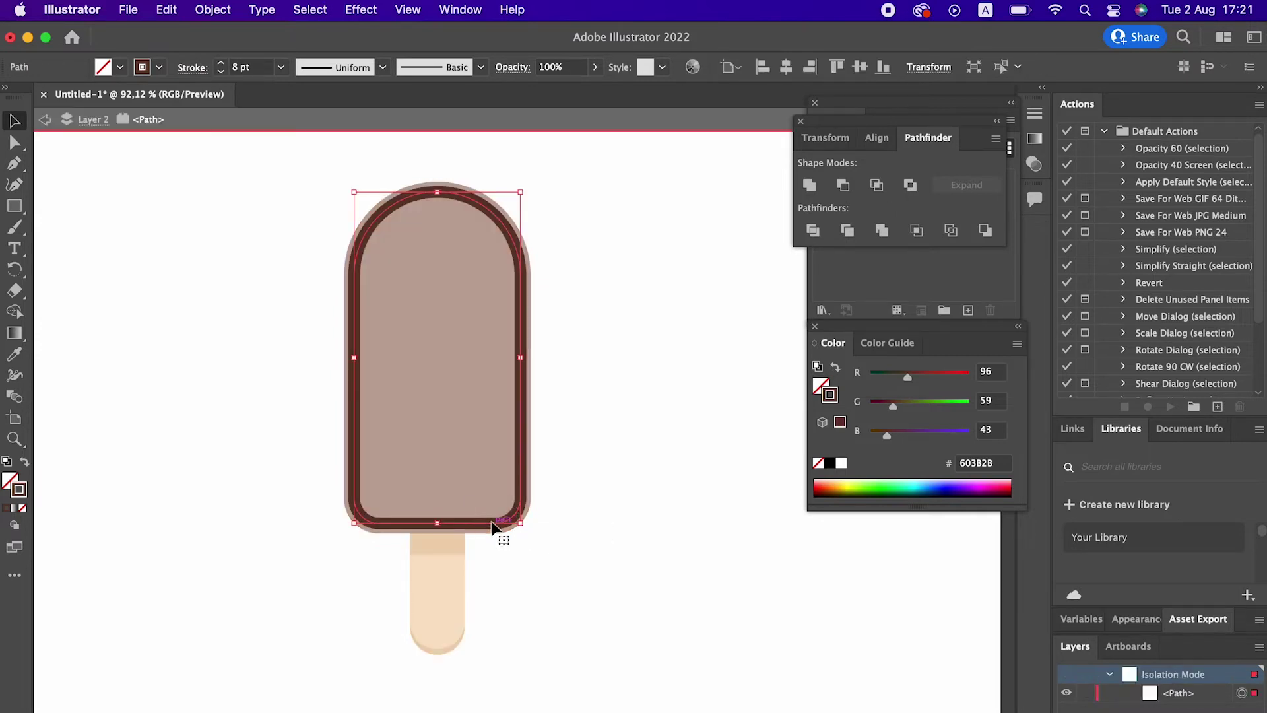
# Delete the upper anchors of the inset outline, keeping only the bottom curve.
pyautogui.click(14, 142)
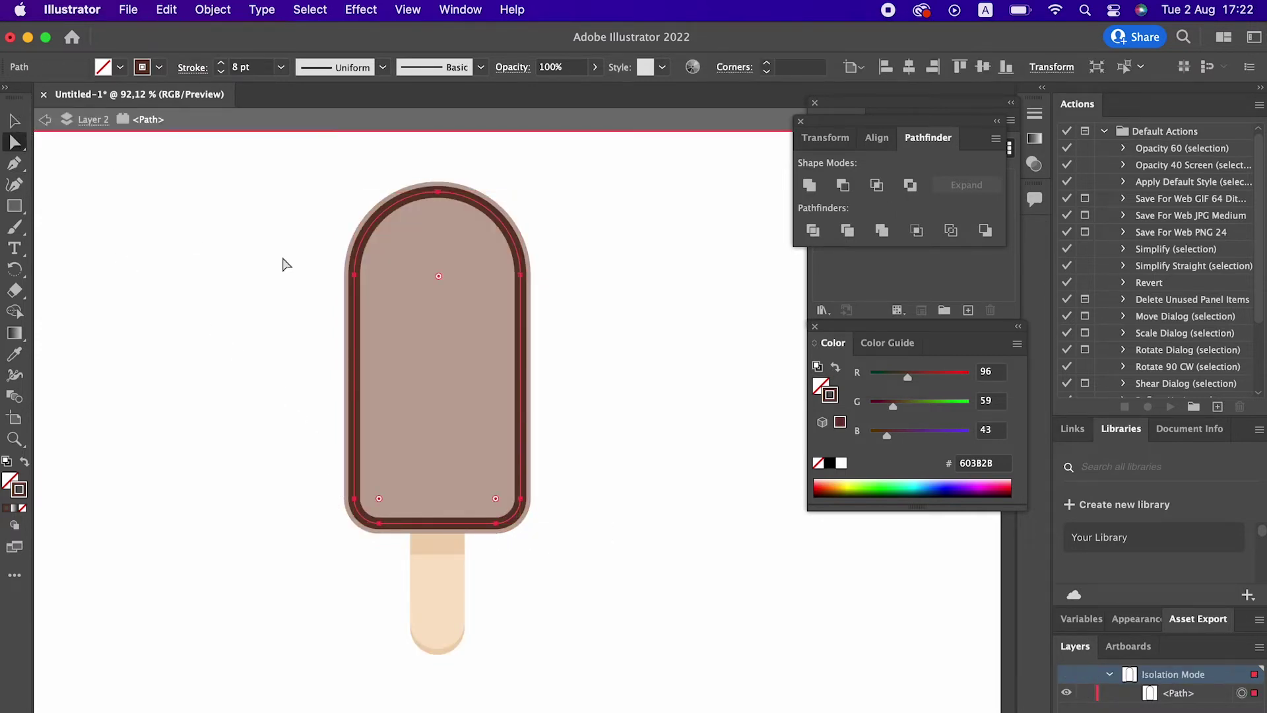
pyautogui.moveTo(498, 319); pyautogui.dragTo(266, 176)
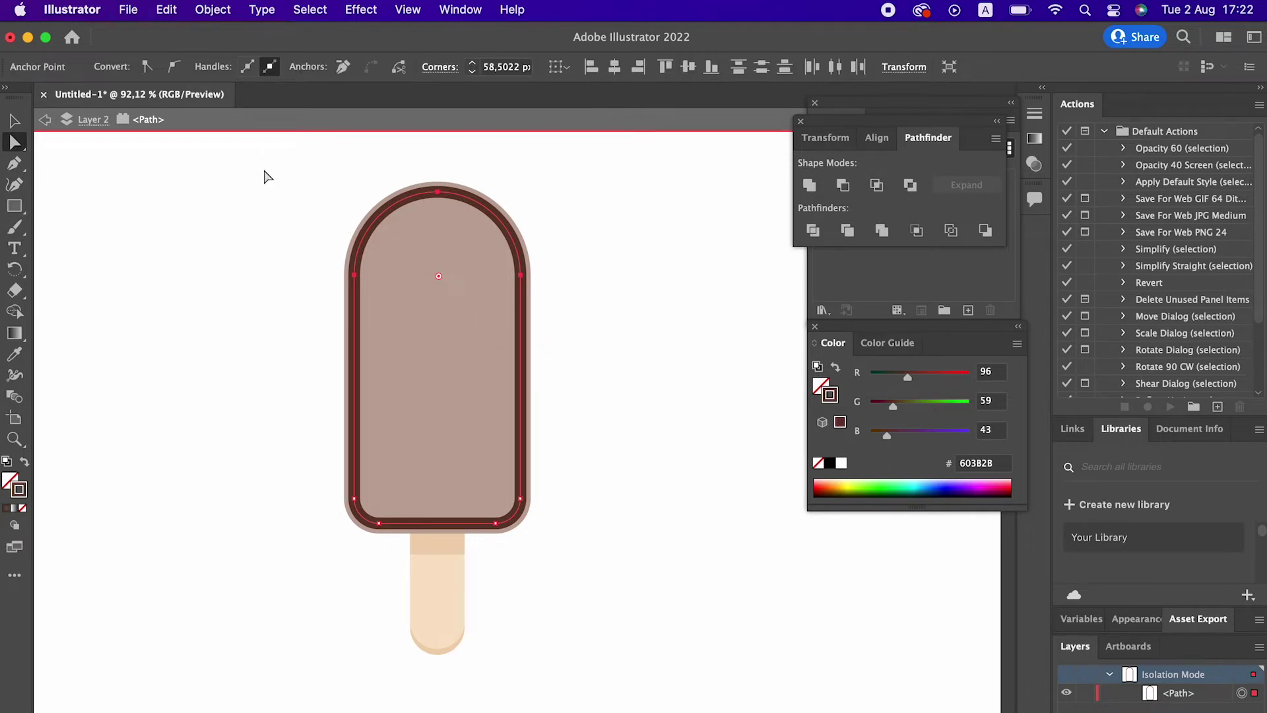
pyautogui.press('Delete')
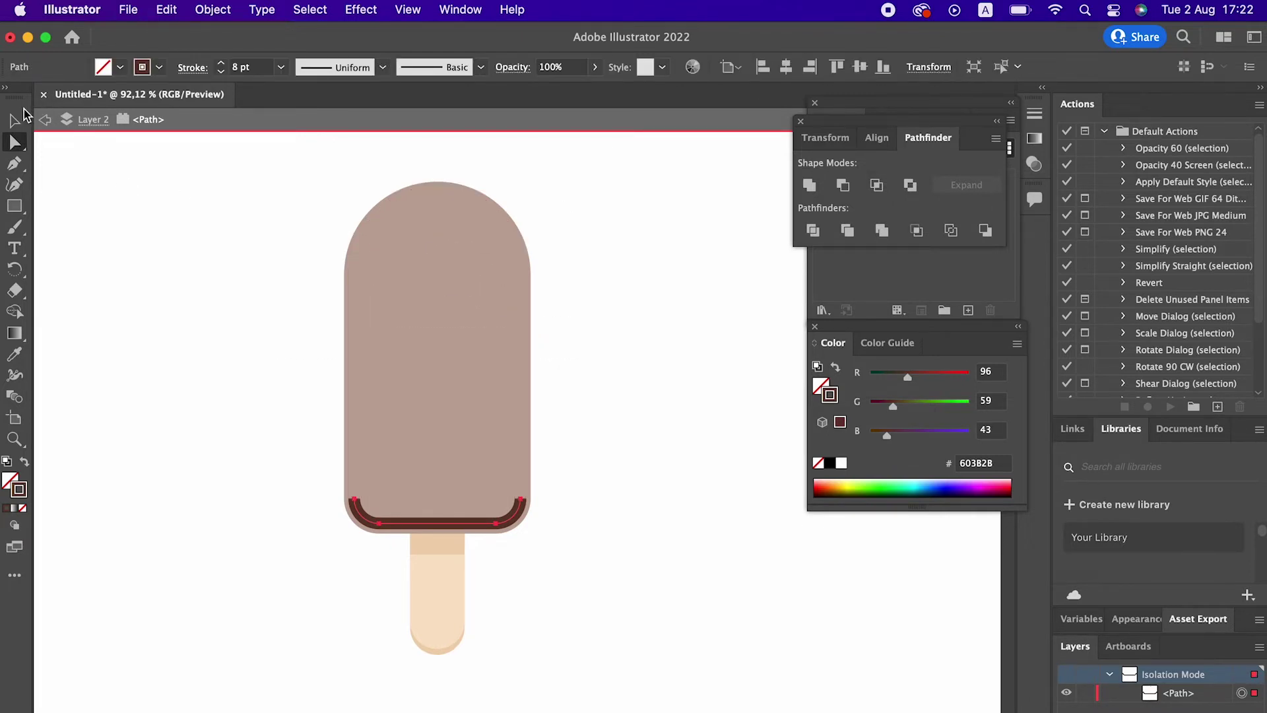
# Give the bottom curve a tapered width profile at 11 pt and exit isolation mode.
pyautogui.click(16, 122)
pyautogui.click(352, 67)
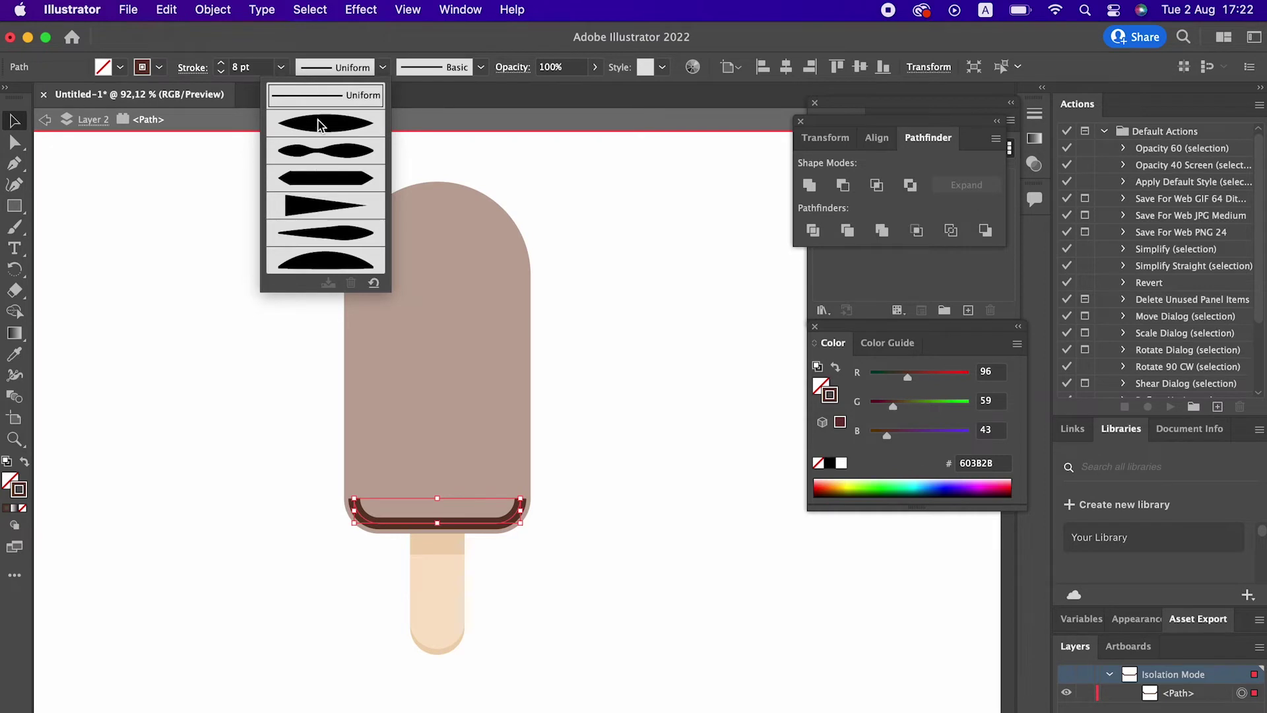
pyautogui.click(317, 125)
pyautogui.click(632, 494)
pyautogui.click(434, 526)
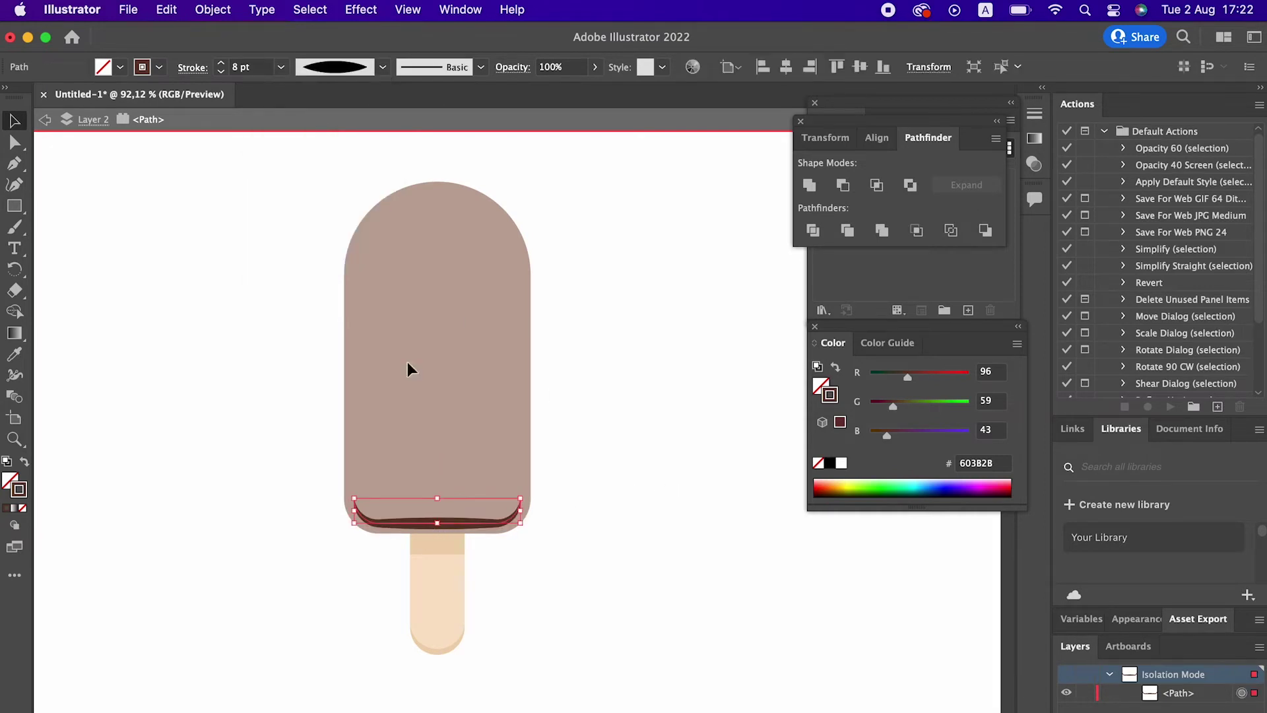
pyautogui.click(222, 64)
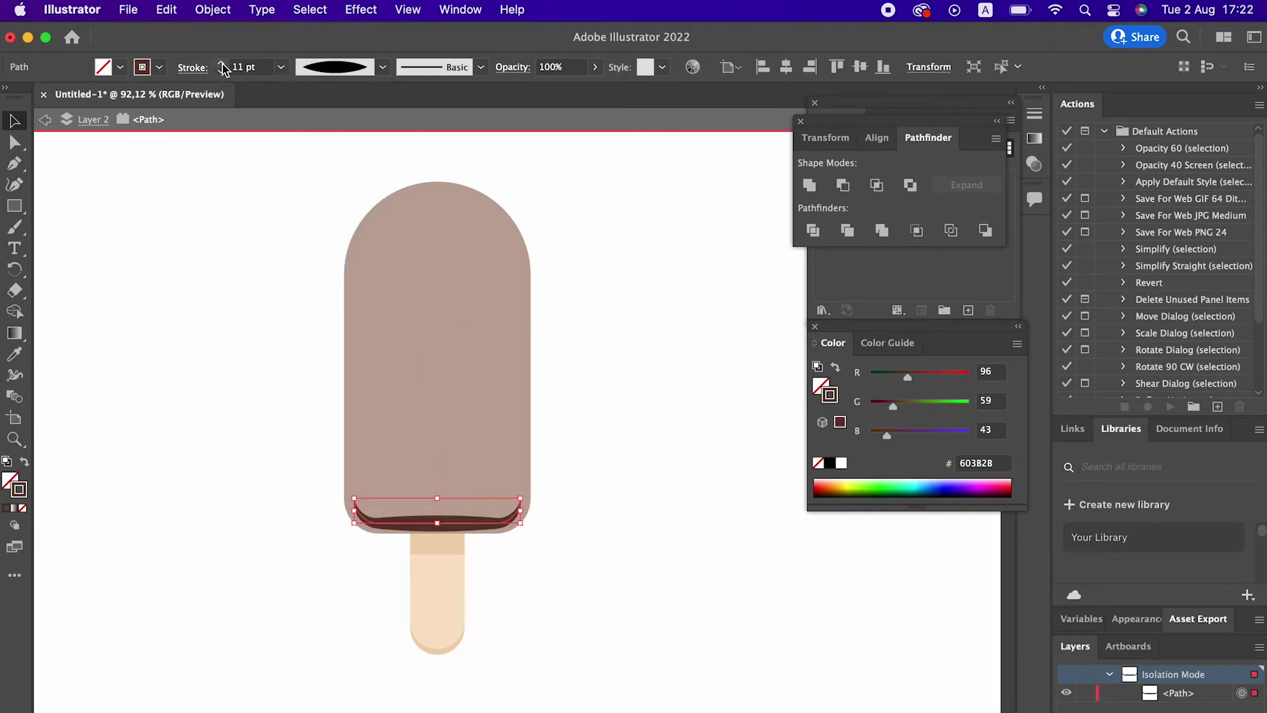
pyautogui.doubleClick(613, 526)
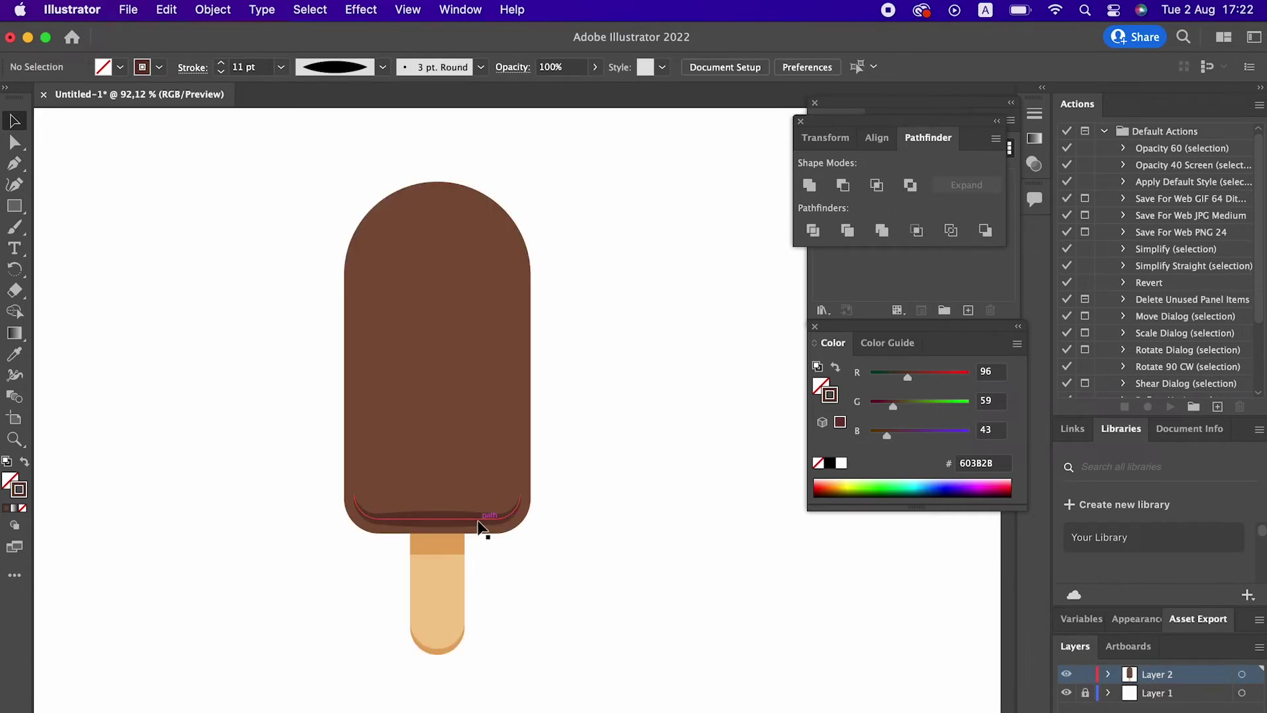
pyautogui.click(481, 524)
pyautogui.click(467, 318)
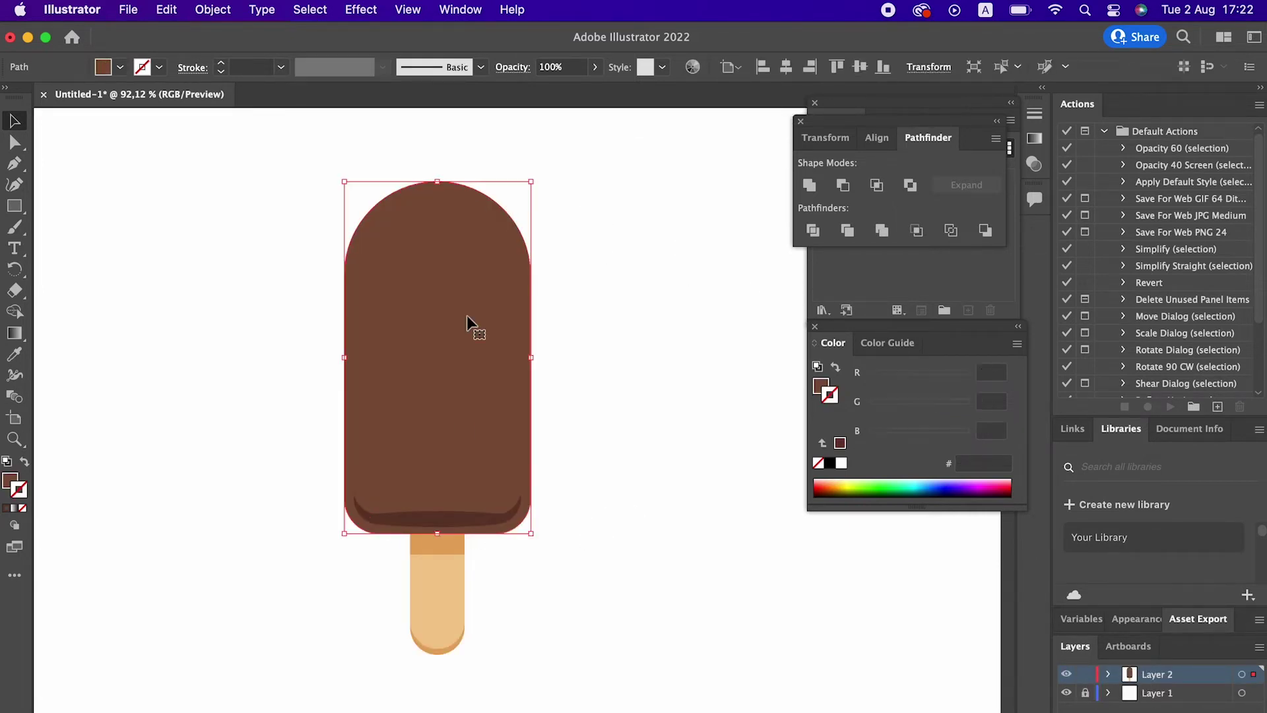
# Make another inset copy of the body and fill it with light brown B77E65.
pyautogui.click(213, 9)
pyautogui.moveTo(207, 454)
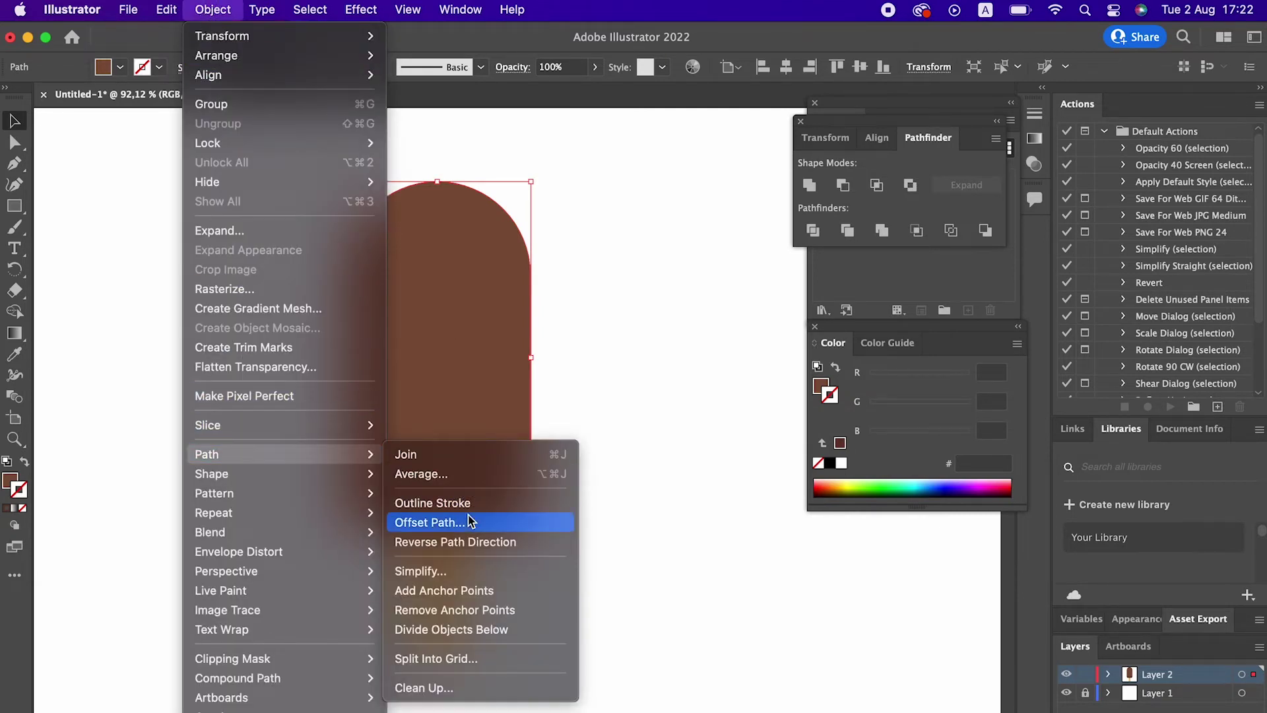
pyautogui.click(468, 521)
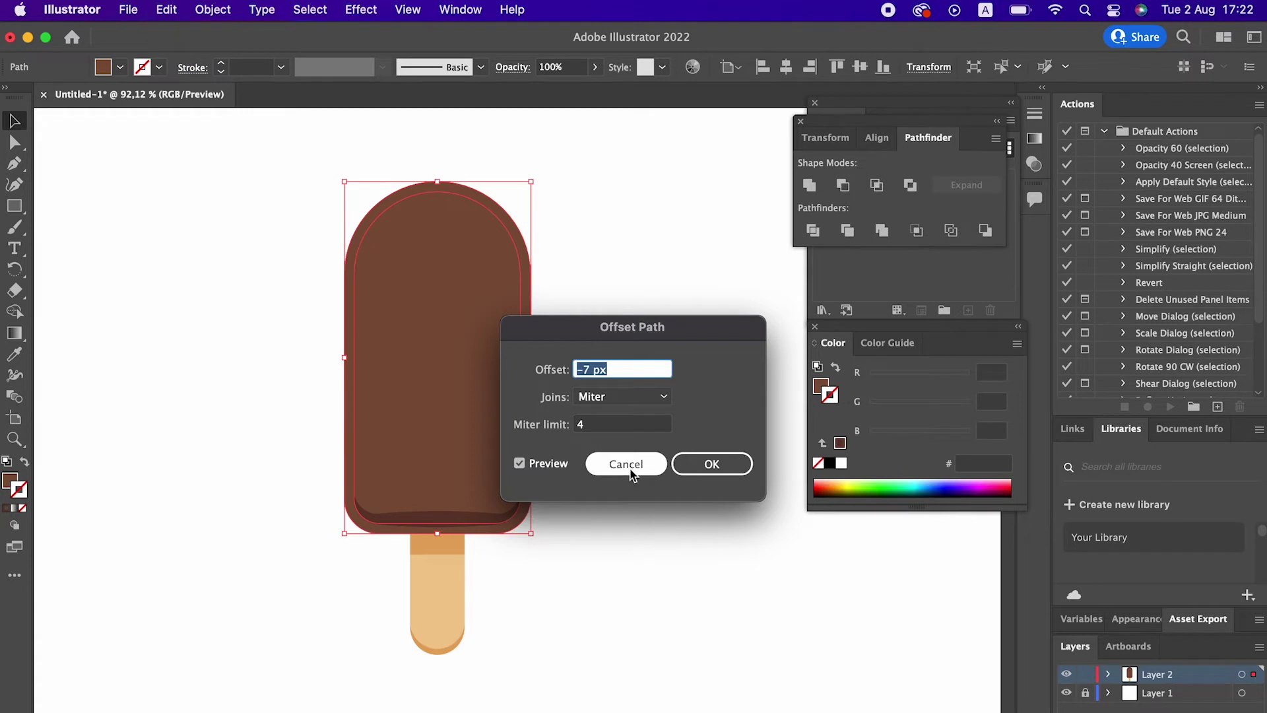
pyautogui.click(707, 466)
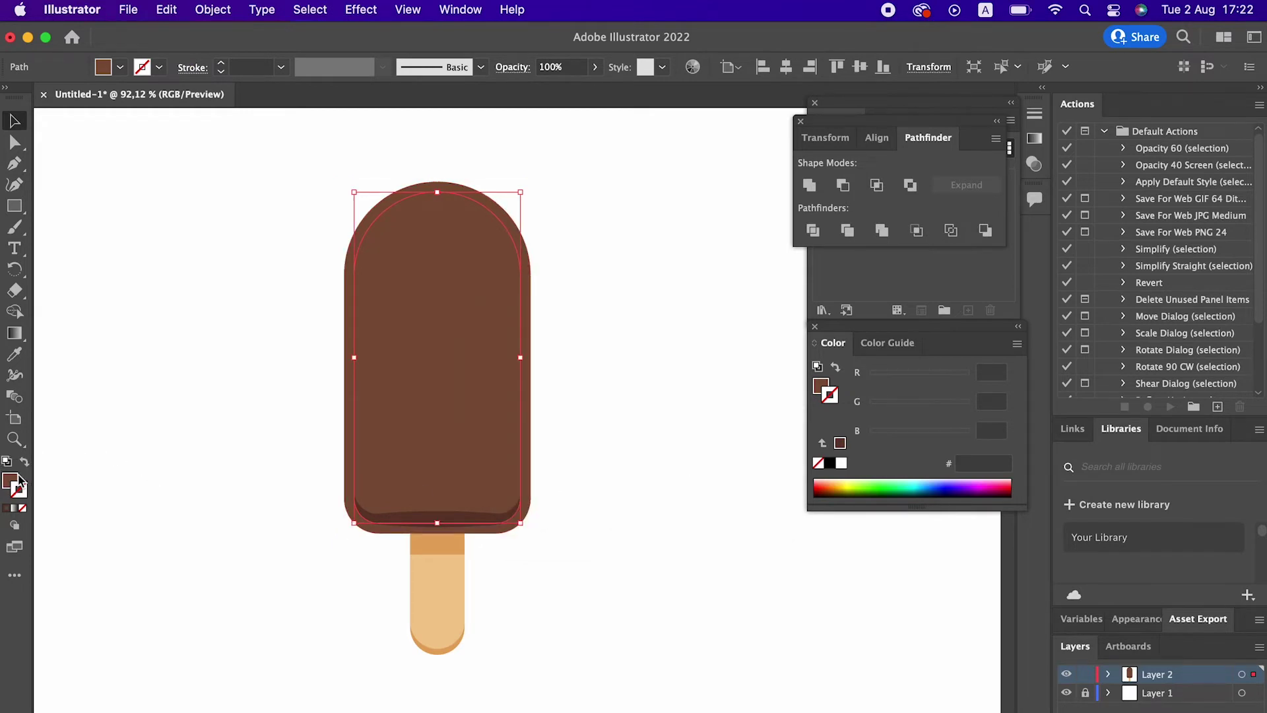
pyautogui.doubleClick(13, 481)
pyautogui.moveTo(505, 377); pyautogui.dragTo(499, 363)
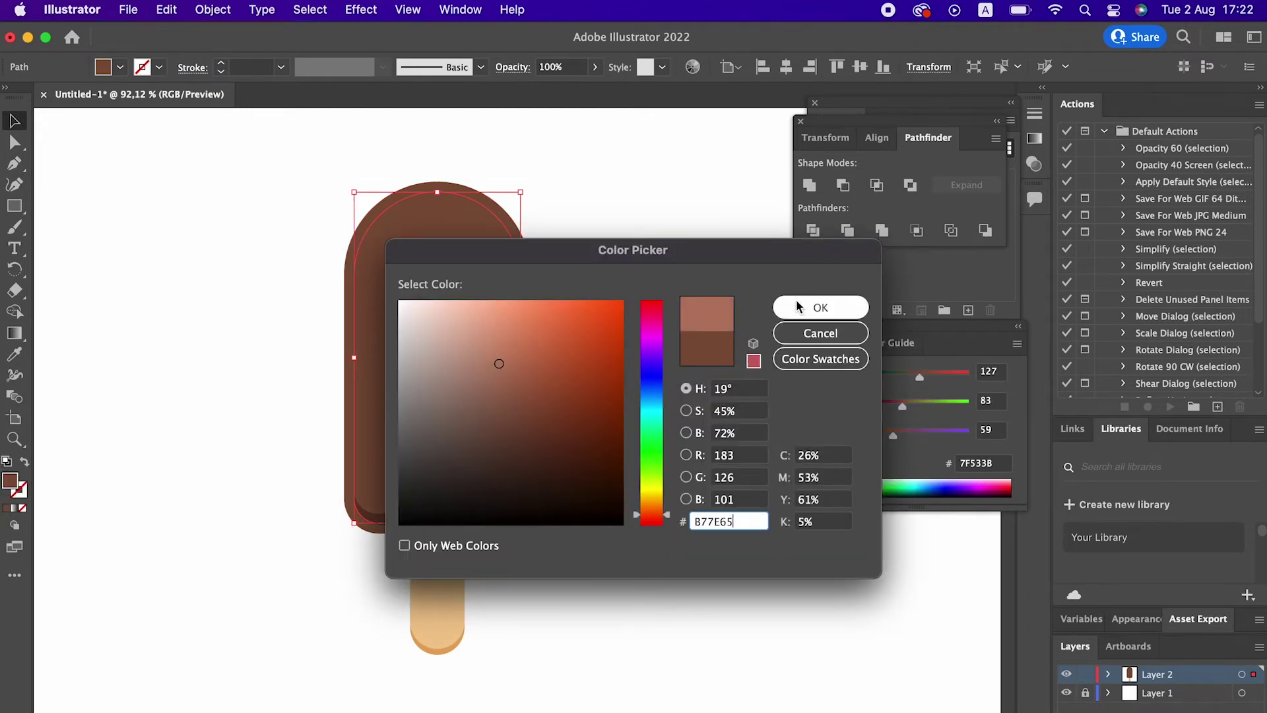
pyautogui.click(789, 307)
# Turn the copy into a 9 pt outline and delete its bottom anchors, keeping the top arc.
pyautogui.click(25, 463)
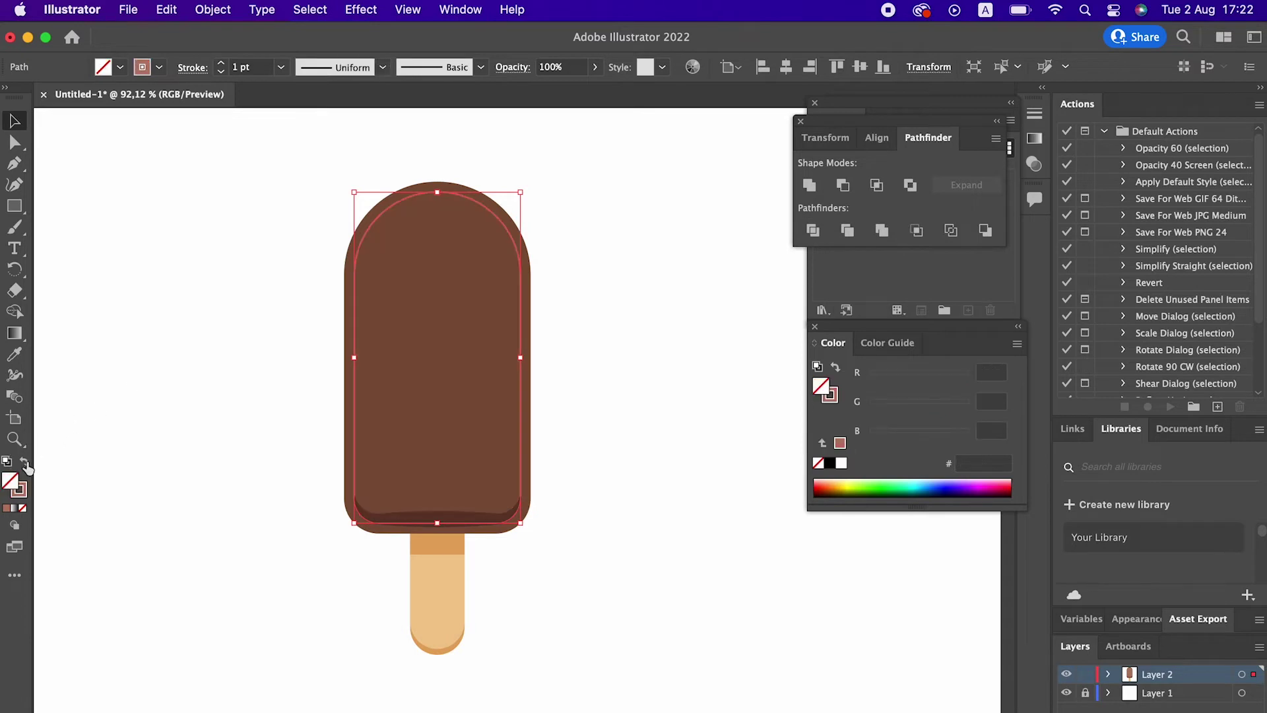
pyautogui.click(221, 63)
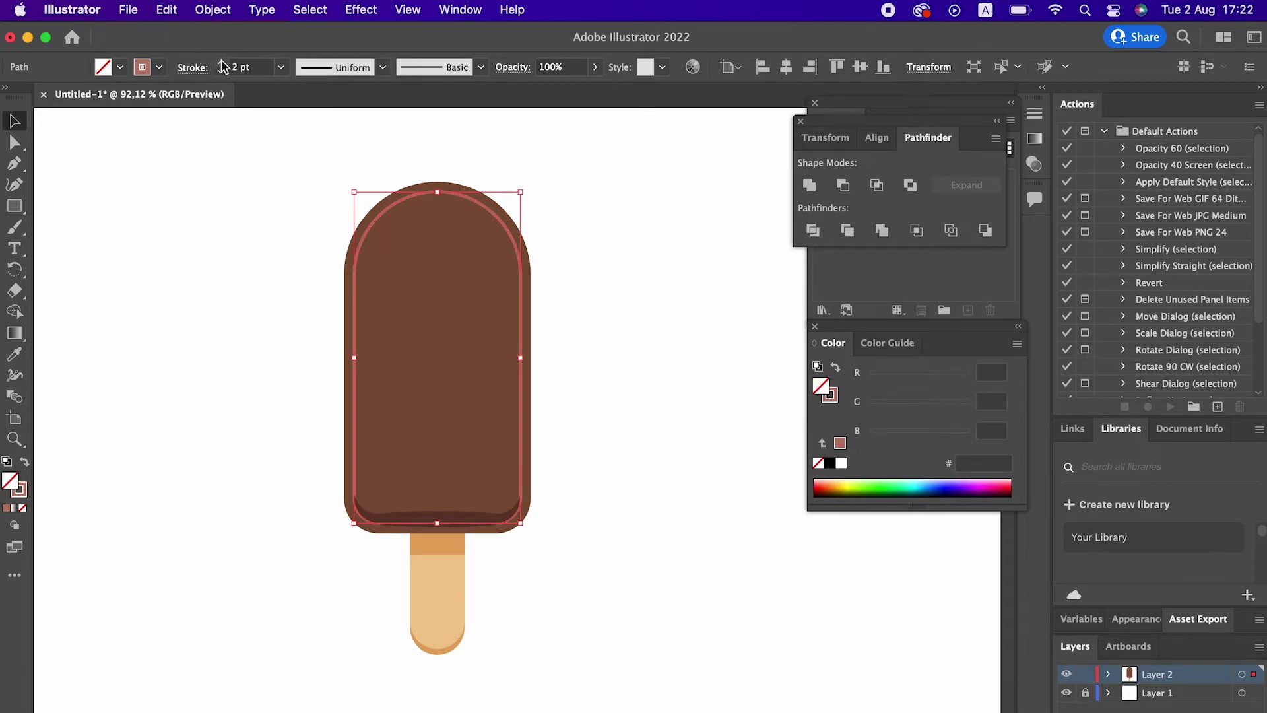
pyautogui.click(221, 63)
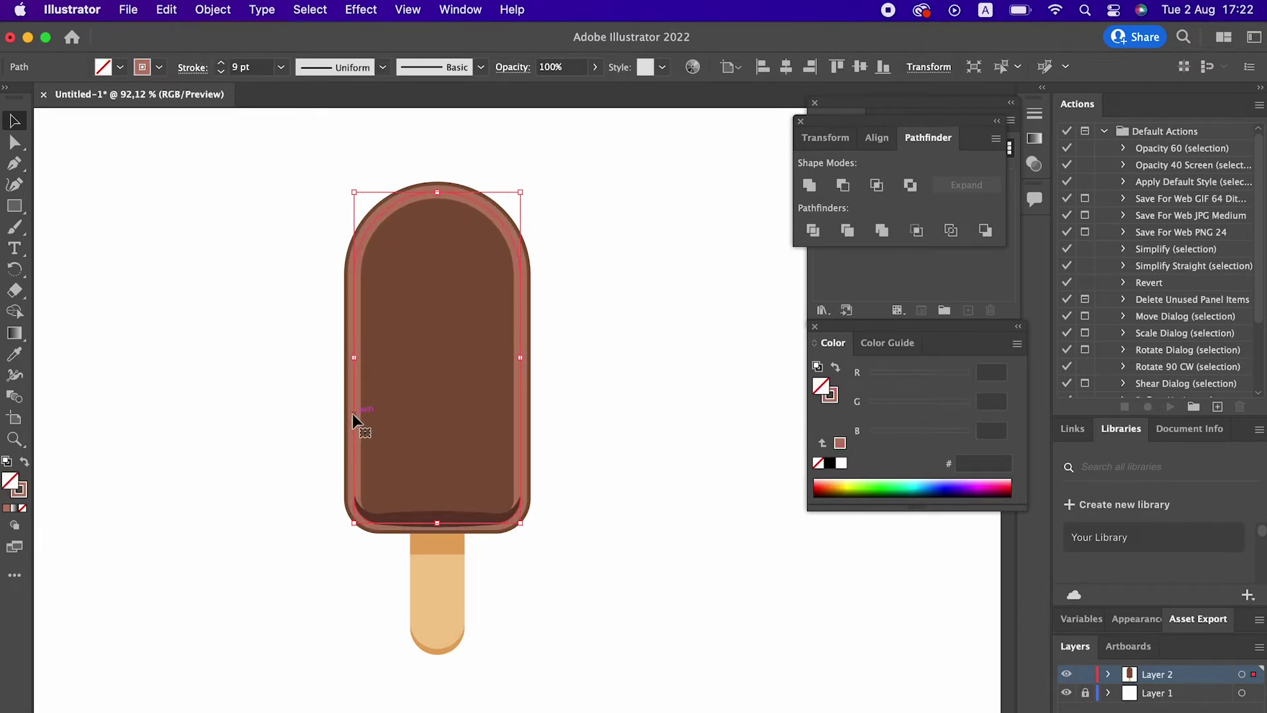
pyautogui.doubleClick(351, 413)
pyautogui.click(21, 144)
pyautogui.moveTo(565, 610); pyautogui.dragTo(264, 456)
pyautogui.press('Delete')
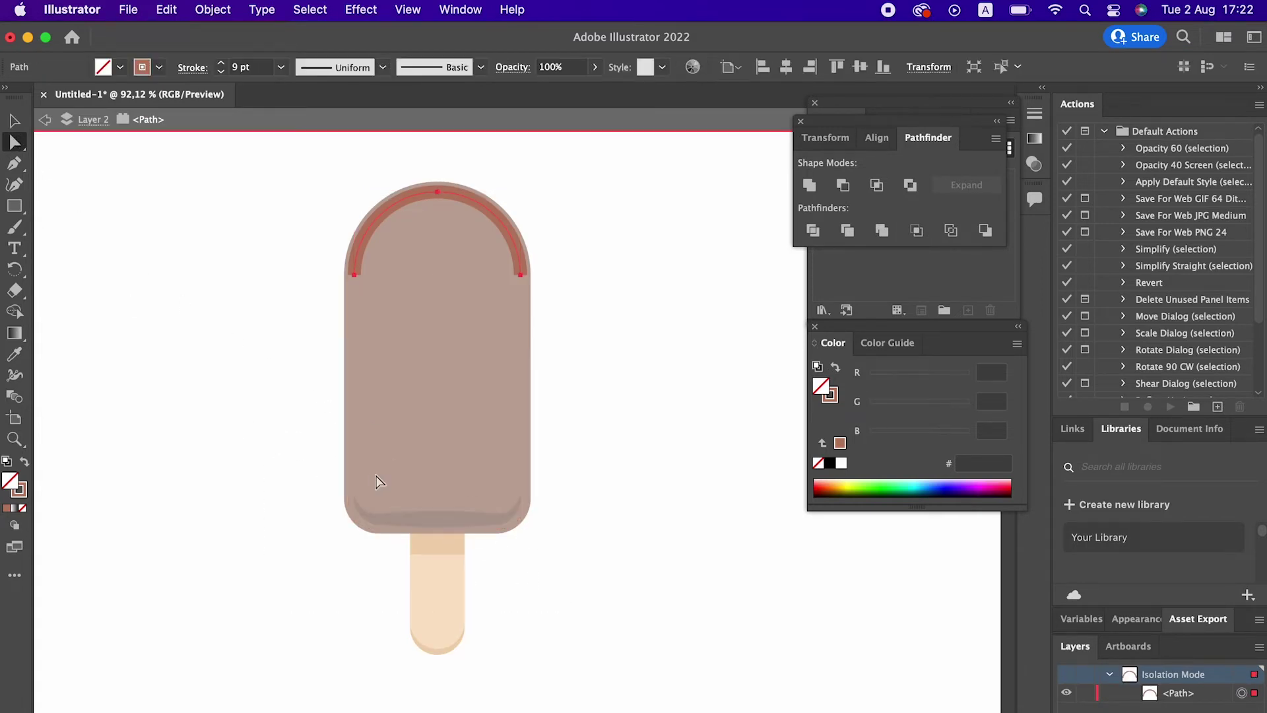
# Apply a tapered width profile to the highlight arc and leave isolation mode.
pyautogui.press('v')
pyautogui.click(382, 67)
pyautogui.click(333, 122)
pyautogui.doubleClick(567, 349)
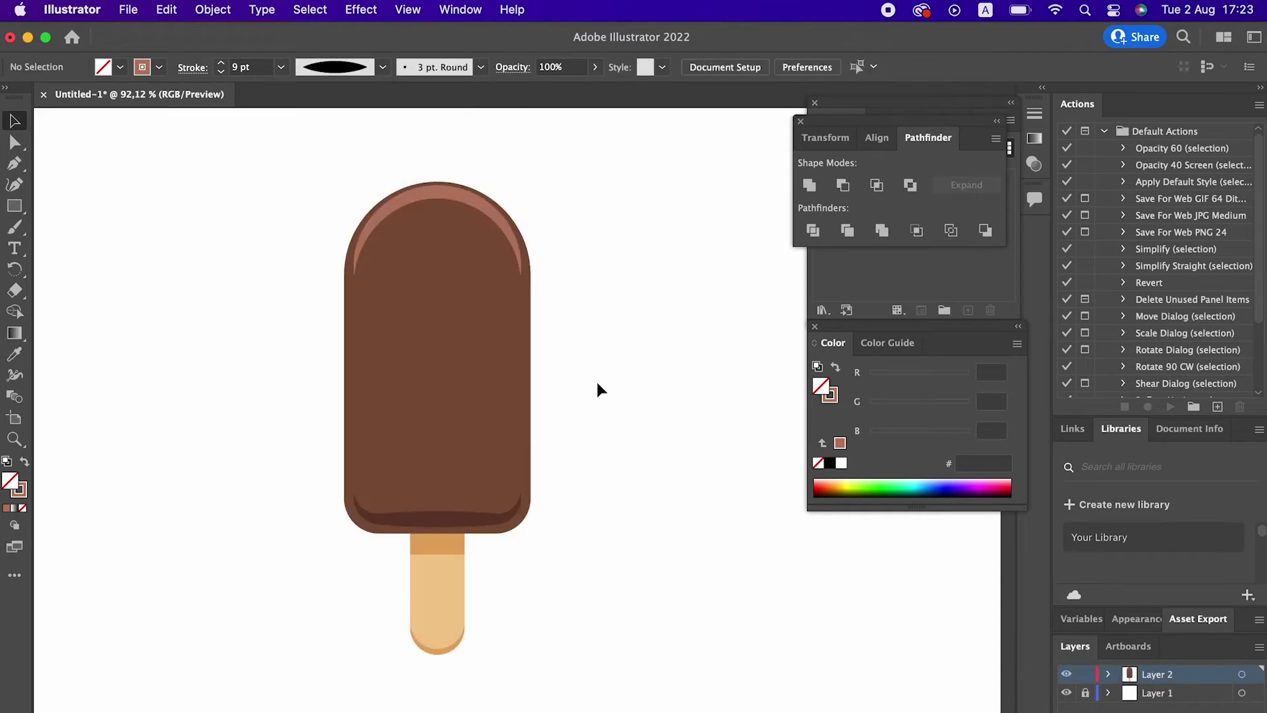
pyautogui.click(452, 195)
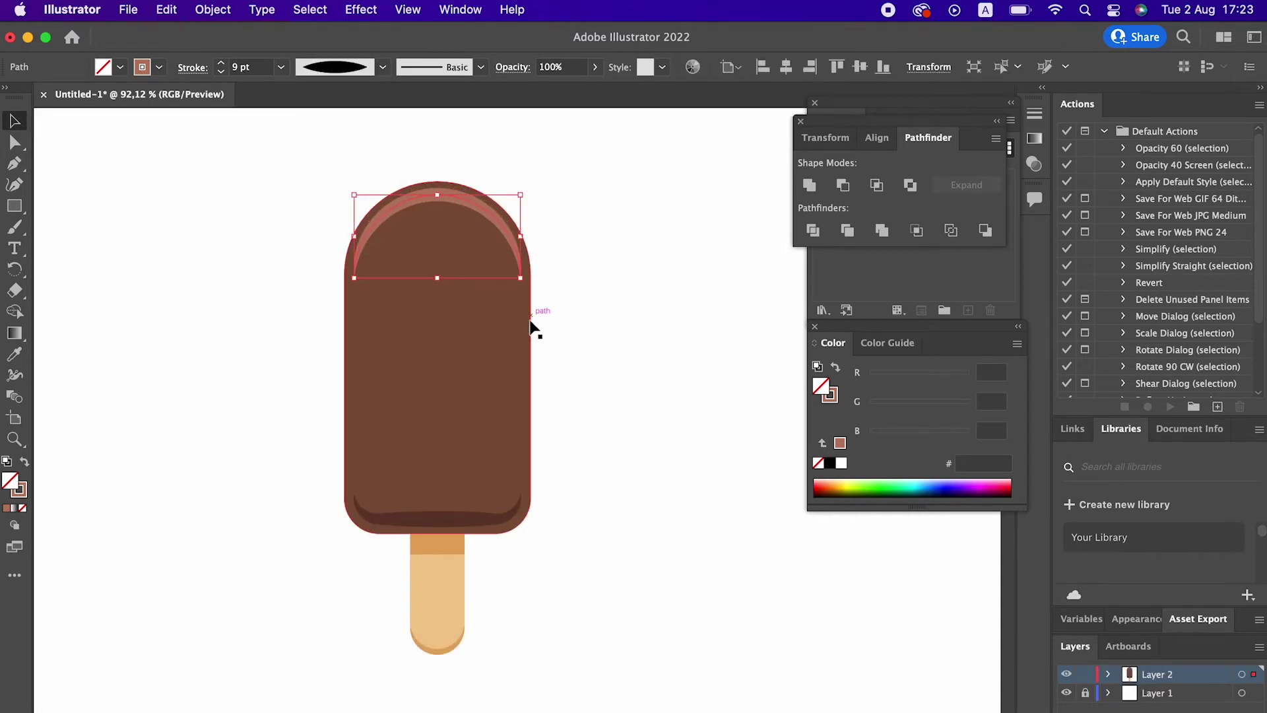
pyautogui.click(576, 380)
pyautogui.click(422, 200)
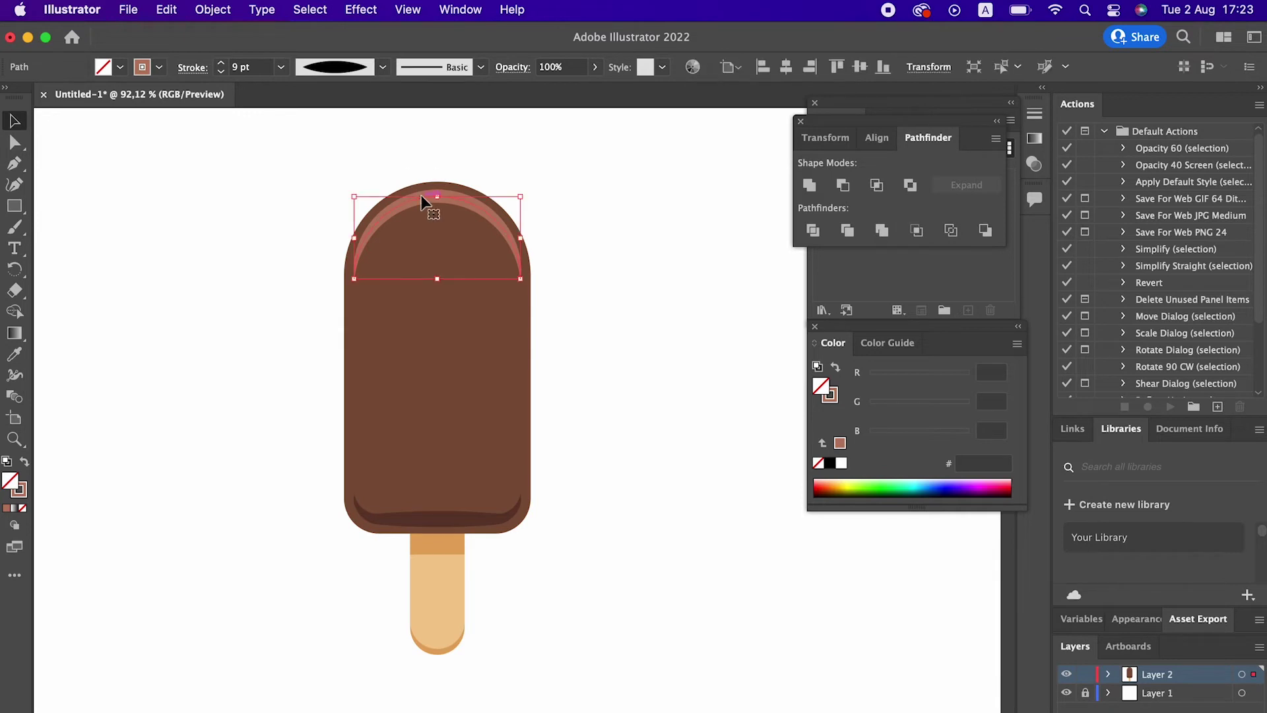
# Expand the highlight arc's appearance into a filled shape.
pyautogui.click(206, 10)
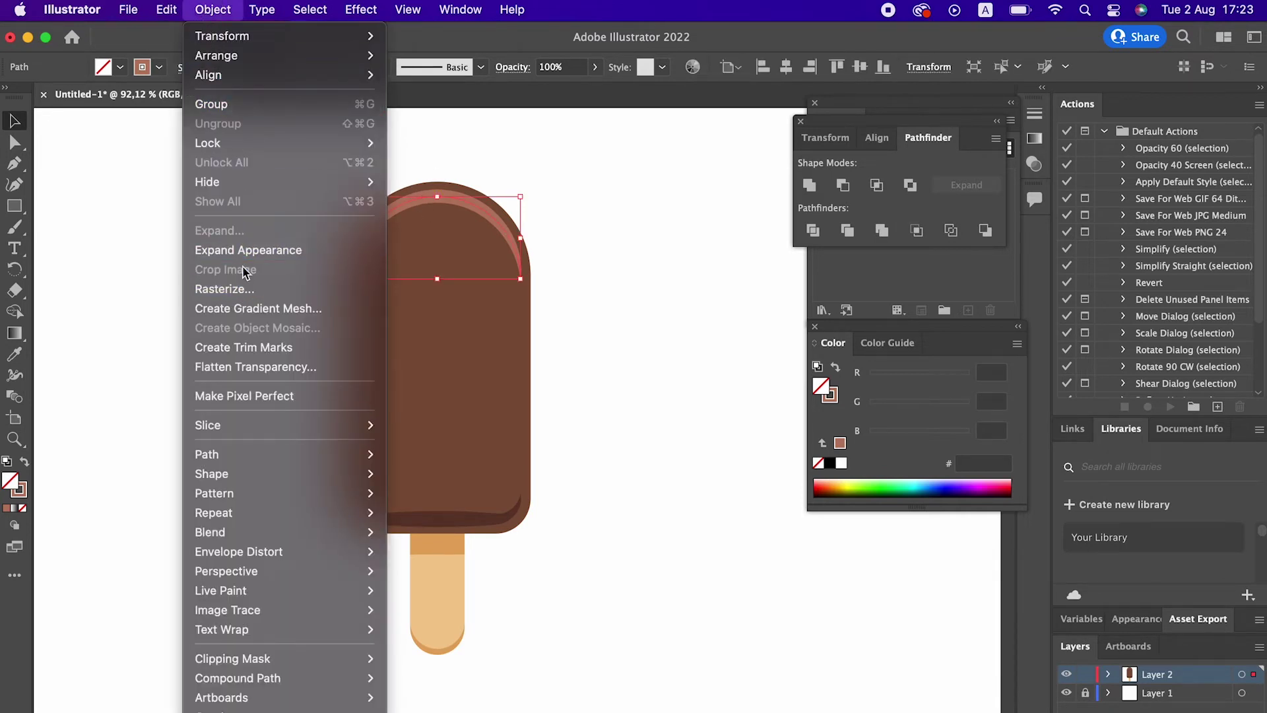
pyautogui.click(245, 250)
pyautogui.click(213, 9)
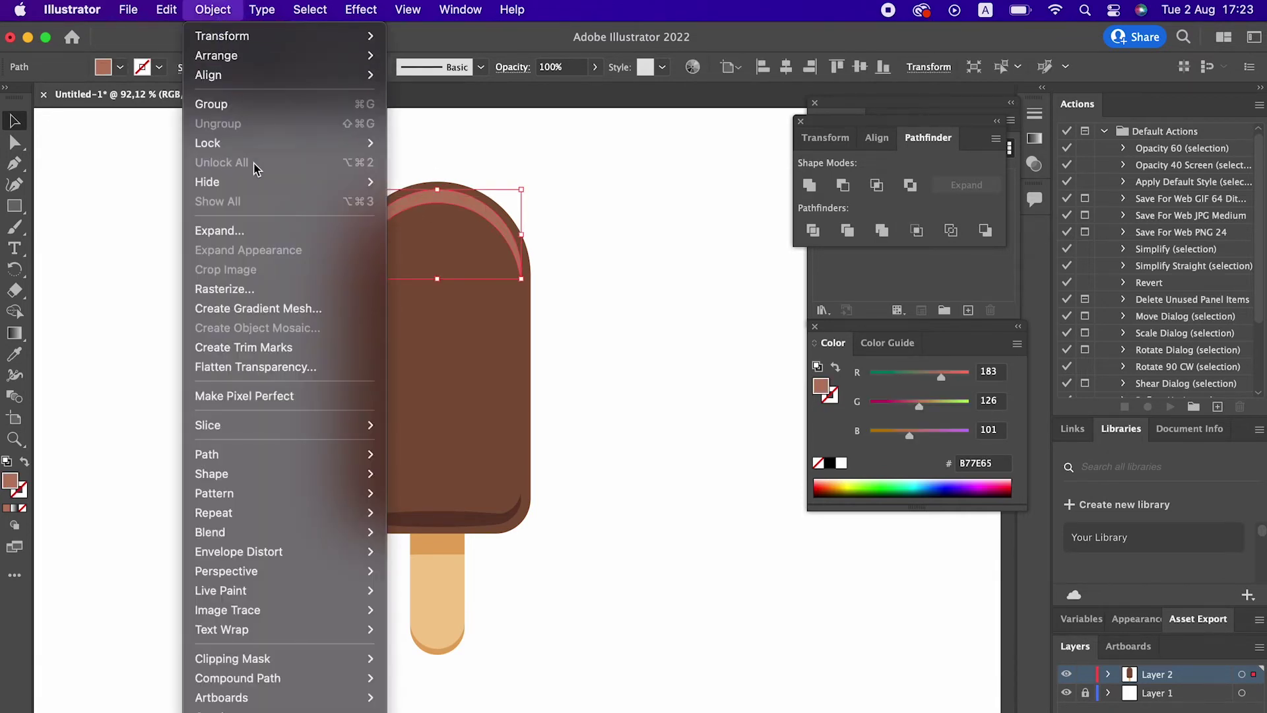
pyautogui.click(679, 416)
pyautogui.scroll(1, 538, 401)
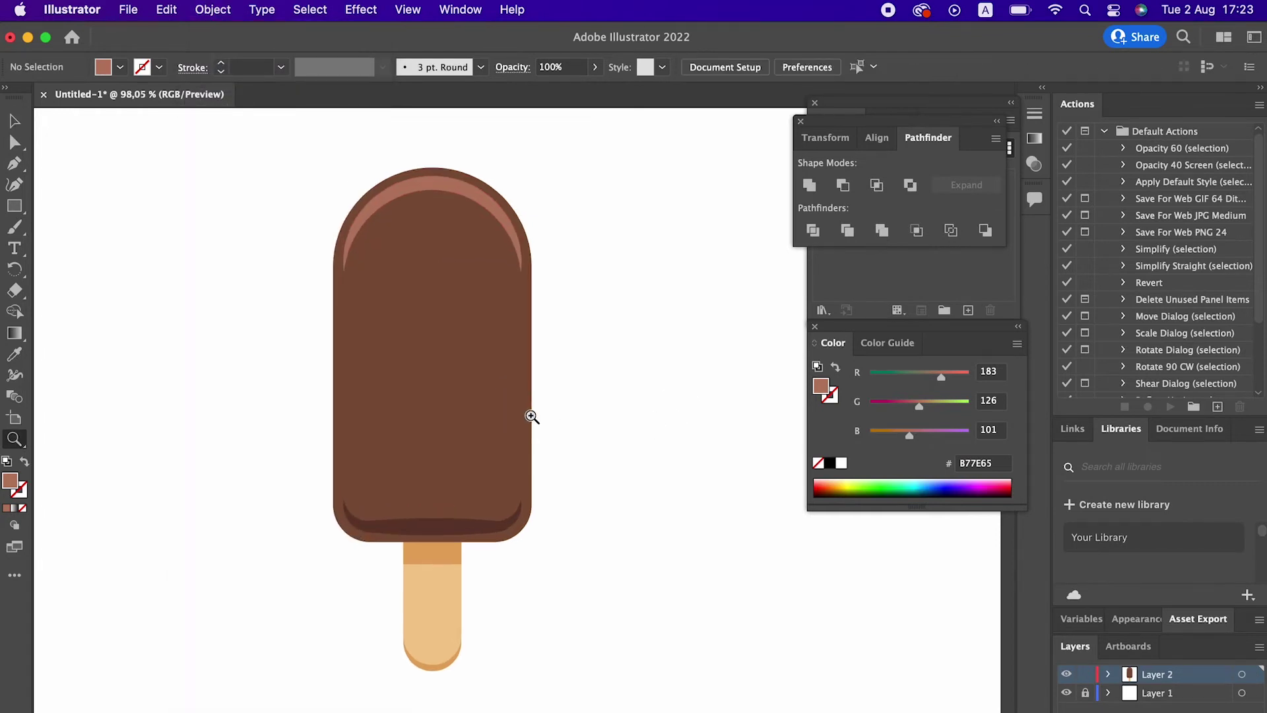
pyautogui.click(434, 385)
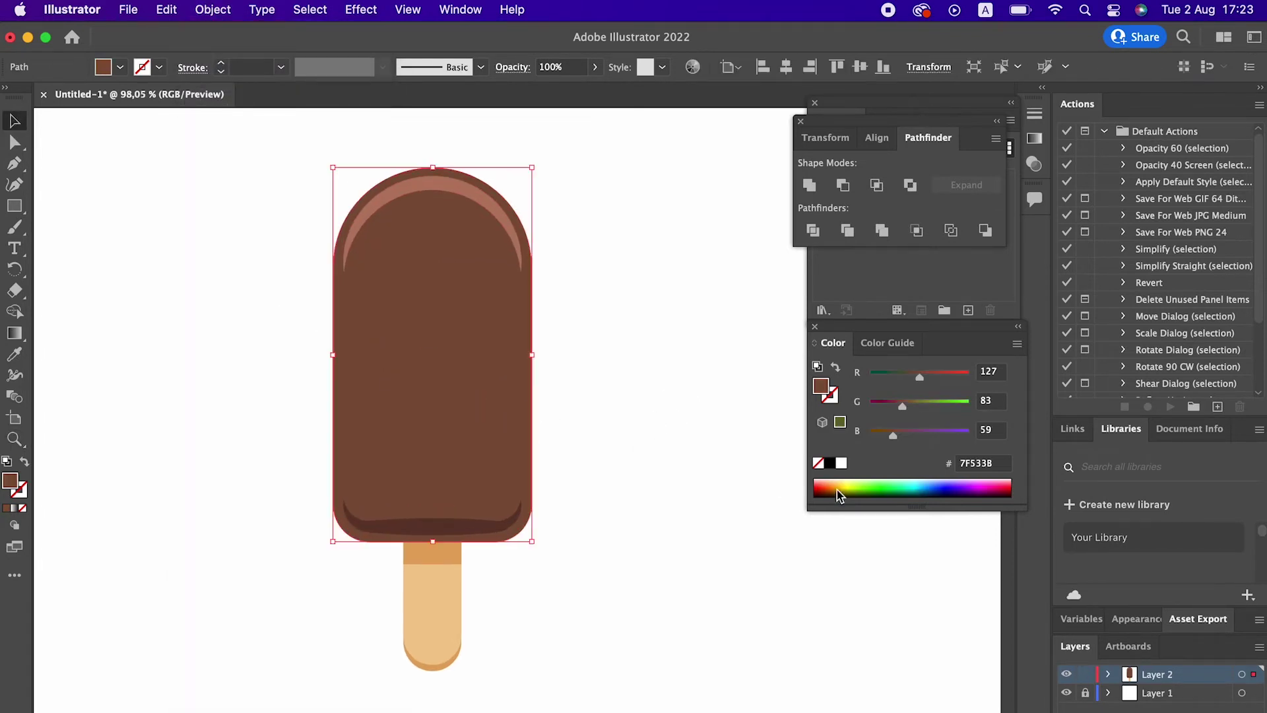
# Save the body's medium brown 7F533B as a global swatch.
pyautogui.click(917, 293)
pyautogui.click(968, 310)
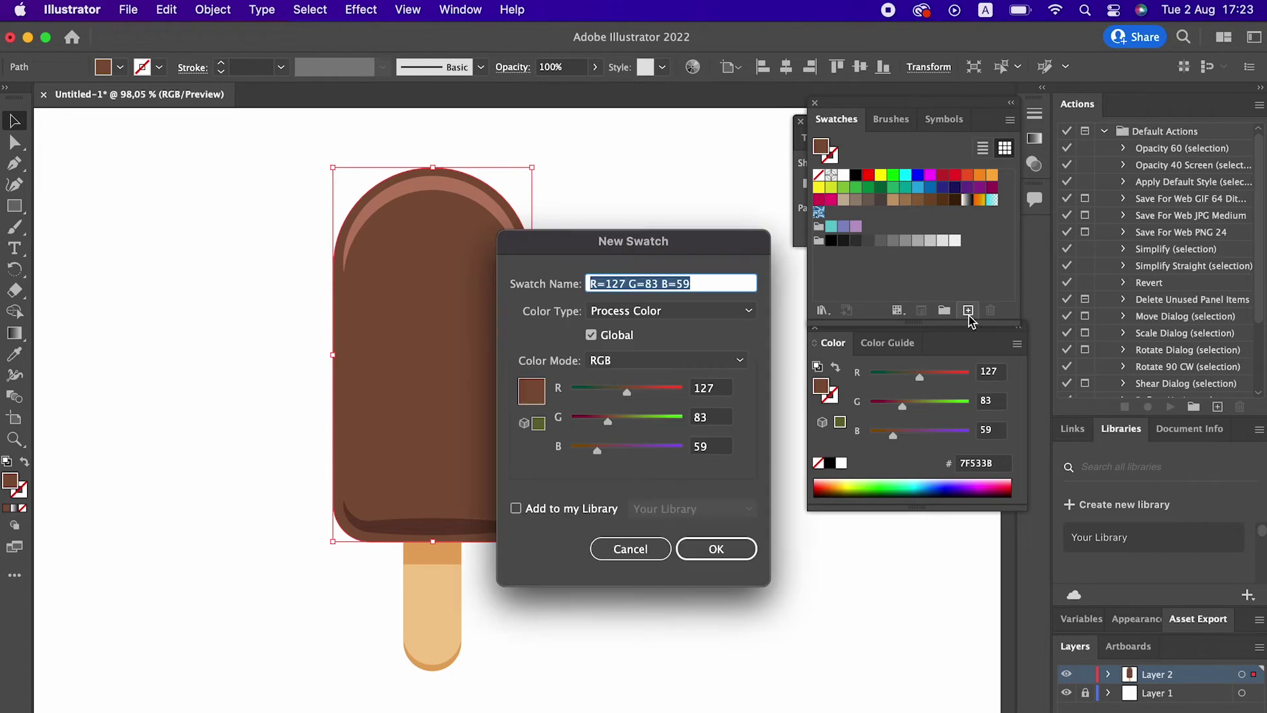
pyautogui.click(693, 551)
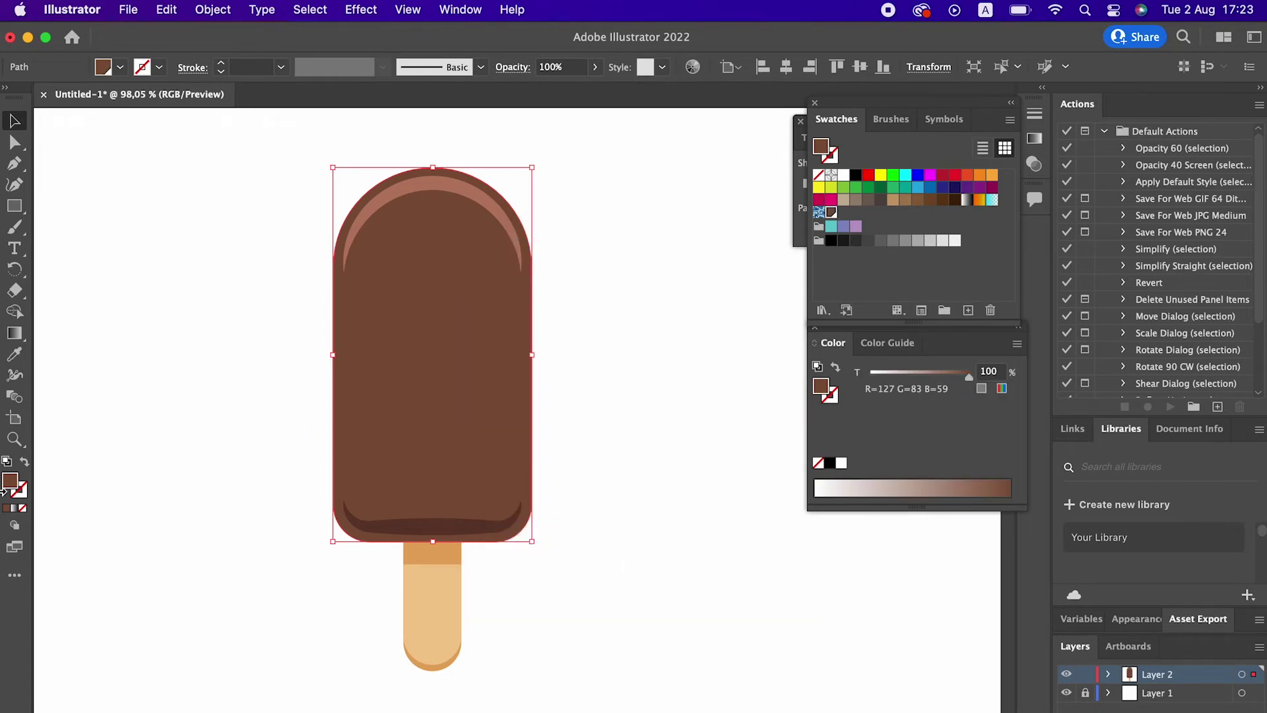
# Set the body fill to darker brown 663C2A and save it as a swatch.
pyautogui.doubleClick(10, 482)
pyautogui.click(547, 441)
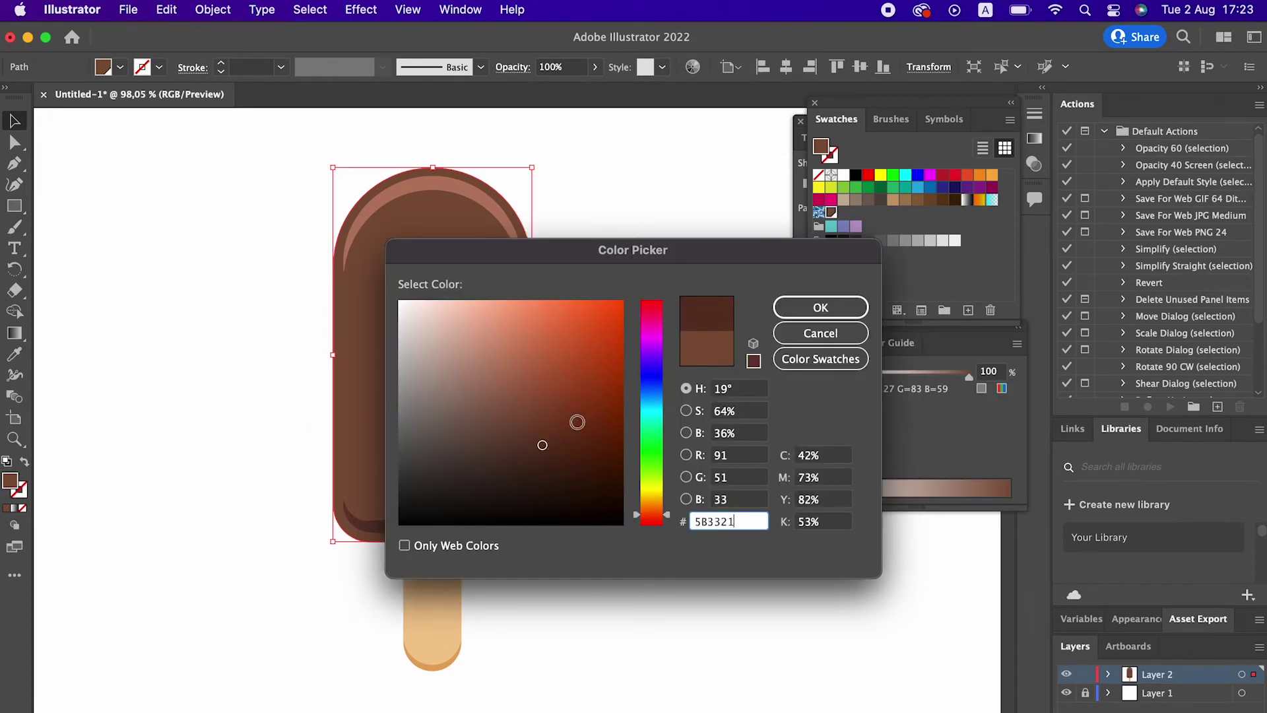
pyautogui.click(782, 330)
pyautogui.doubleClick(10, 483)
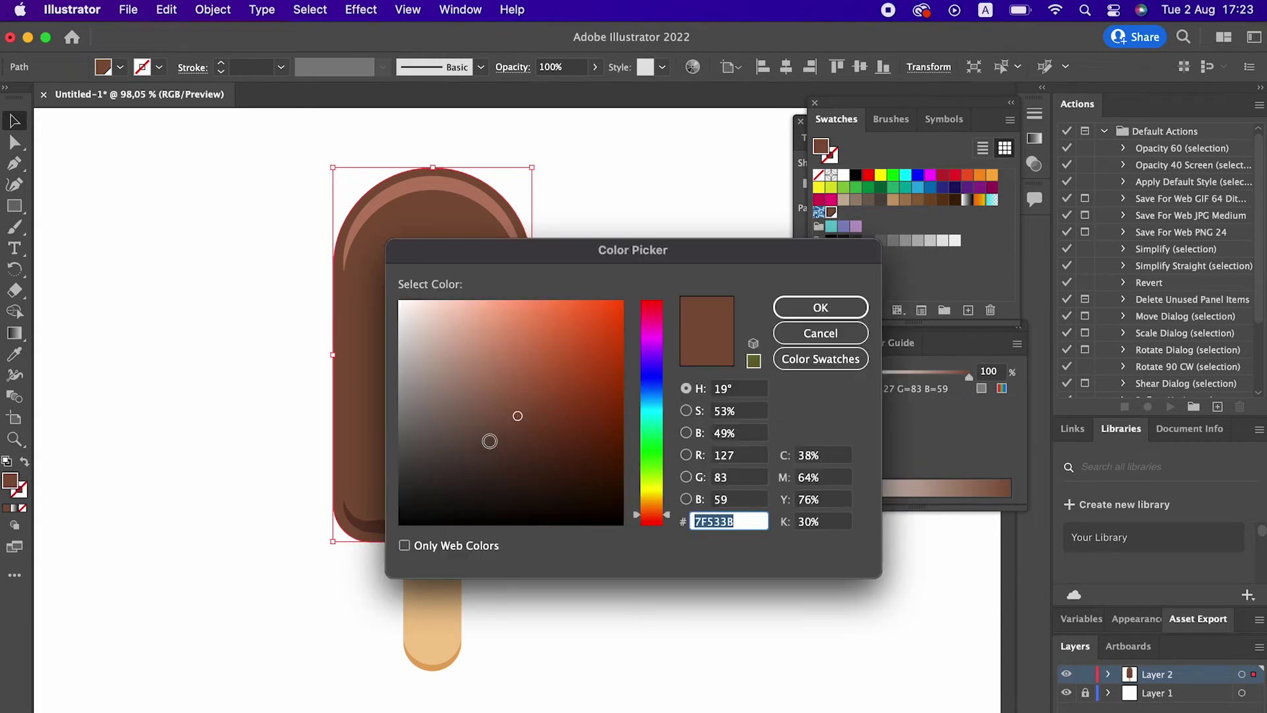
pyautogui.click(531, 435)
pyautogui.click(815, 306)
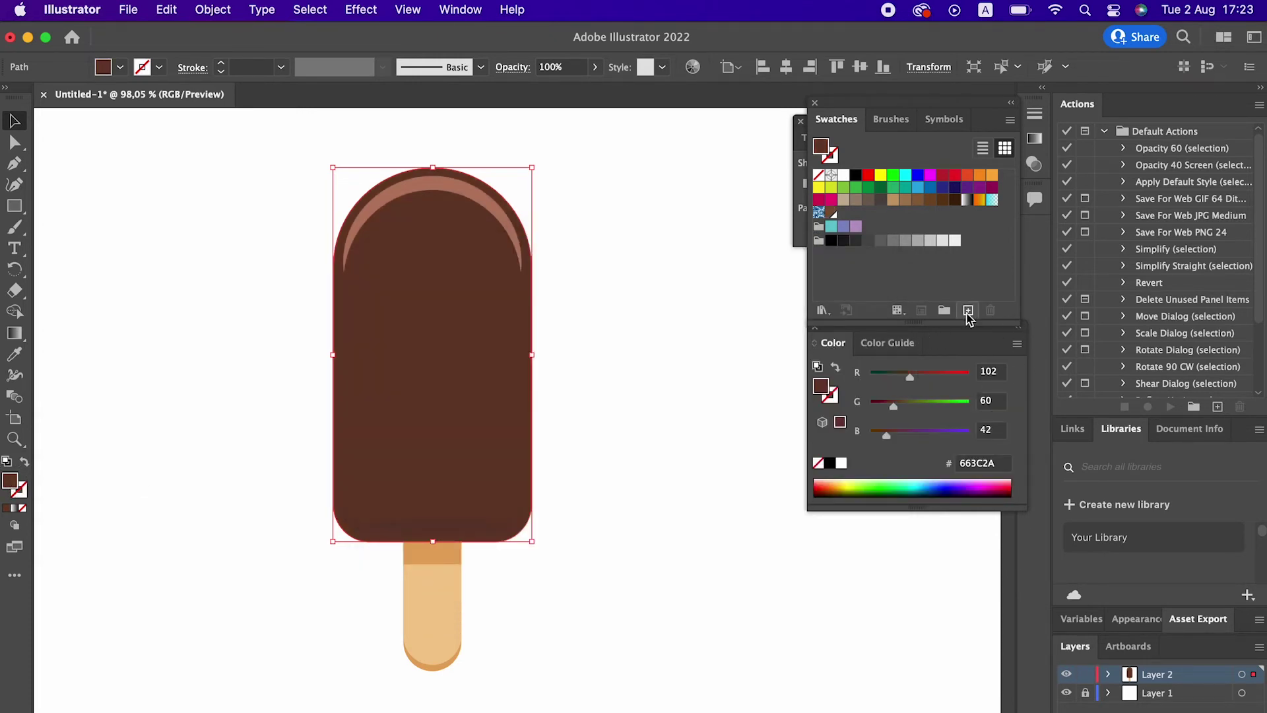
pyautogui.click(968, 310)
pyautogui.click(706, 553)
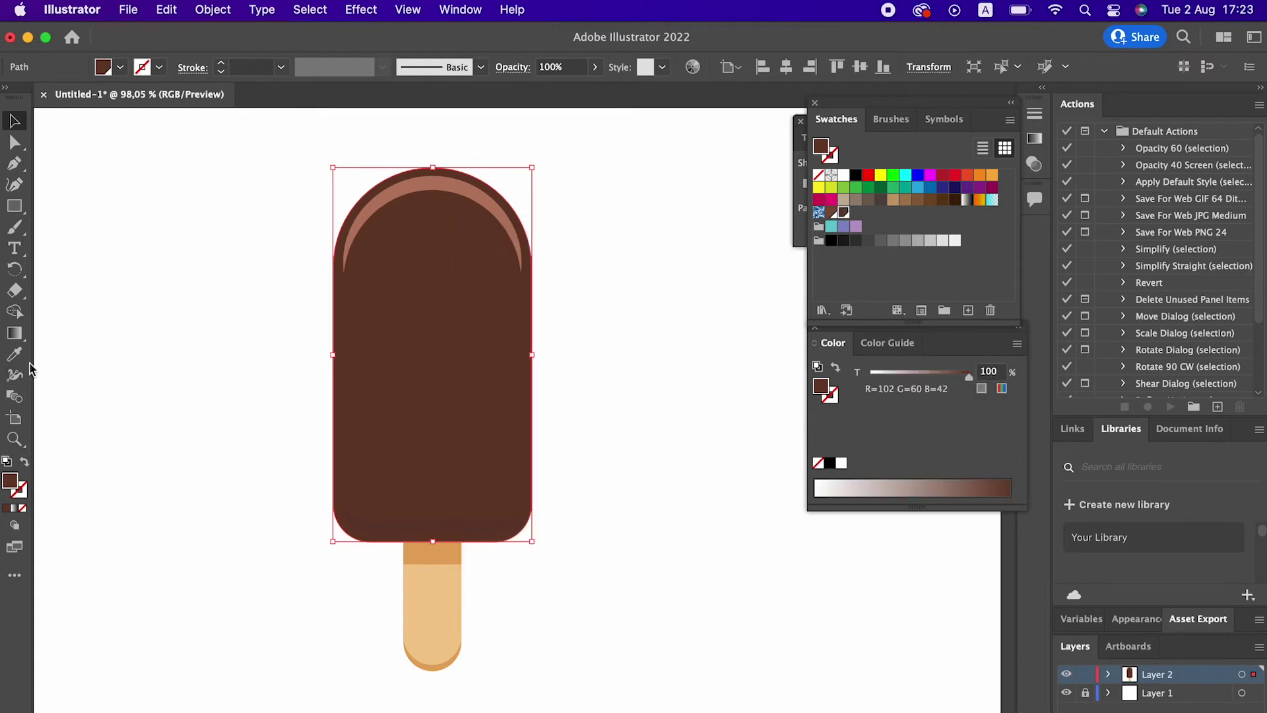
# Fill the chocolate body with a gradient dragged vertically from top to bottom.
pyautogui.click(13, 334)
pyautogui.click(374, 400)
pyautogui.moveTo(432, 218); pyautogui.dragTo(432, 518)
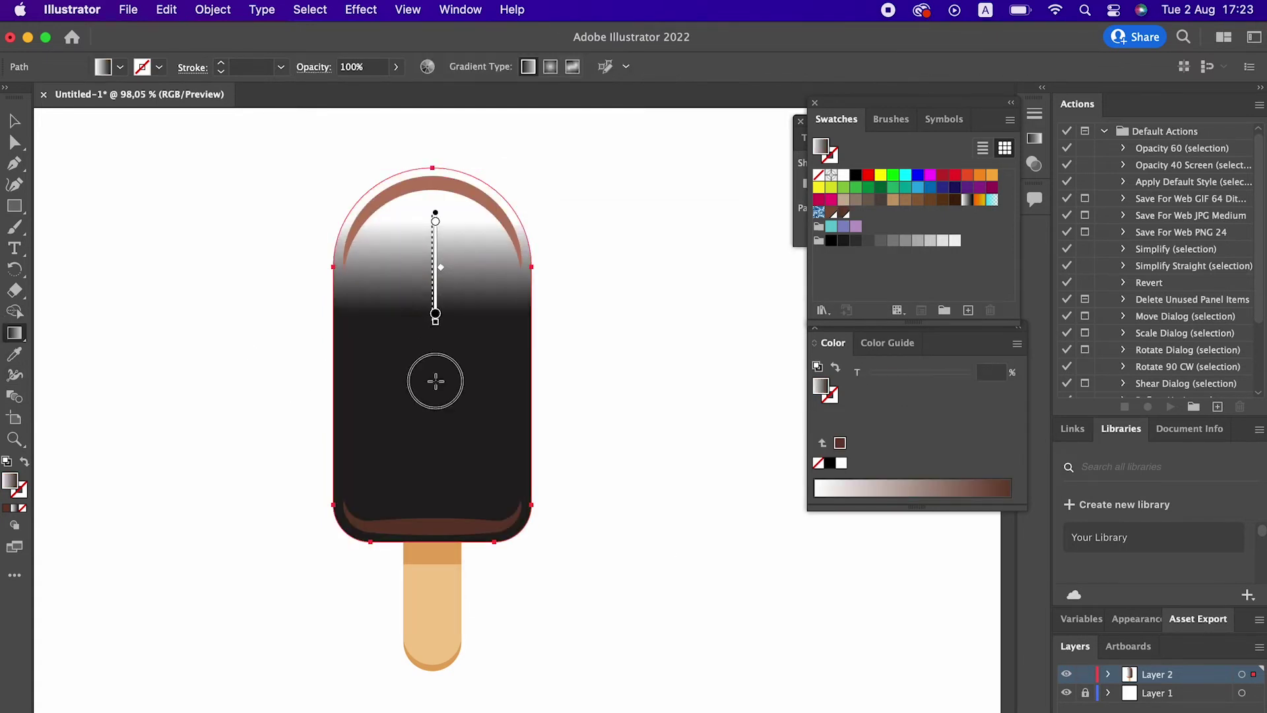
# Color the gradient stops brown 7F533B at the top and dark brown 663C2A at the bottom.
pyautogui.doubleClick(433, 518)
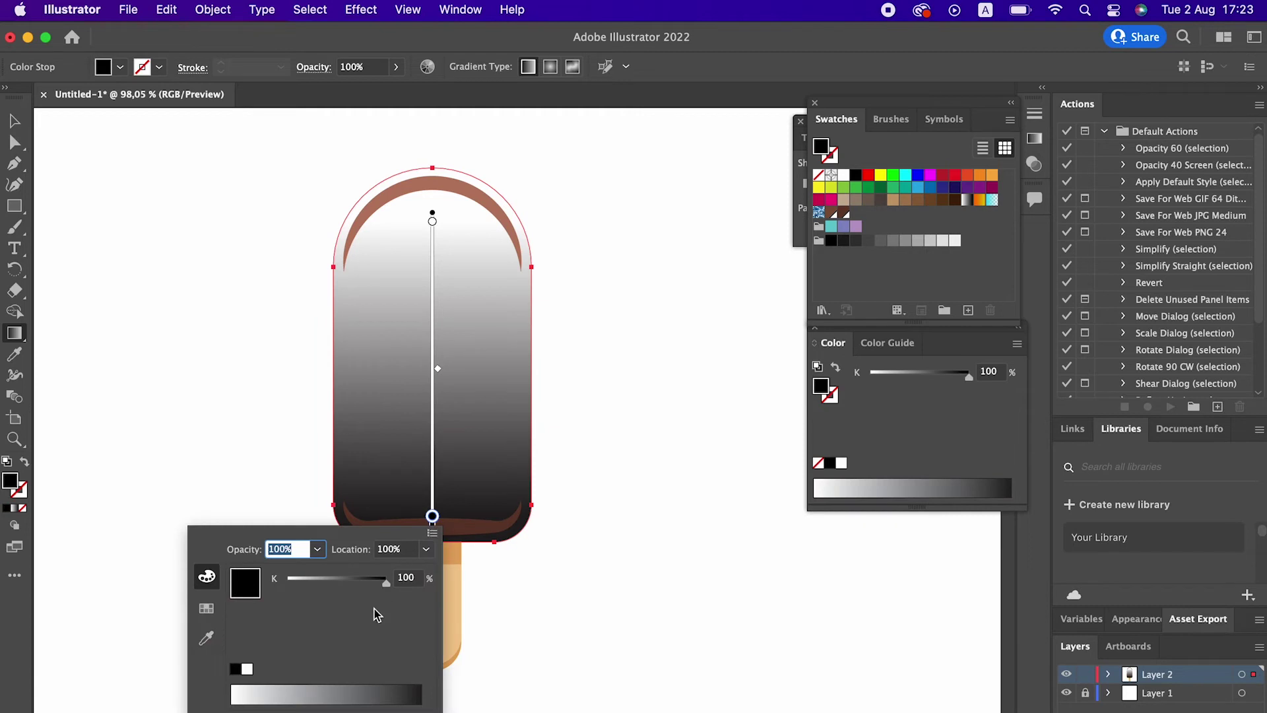
pyautogui.click(206, 608)
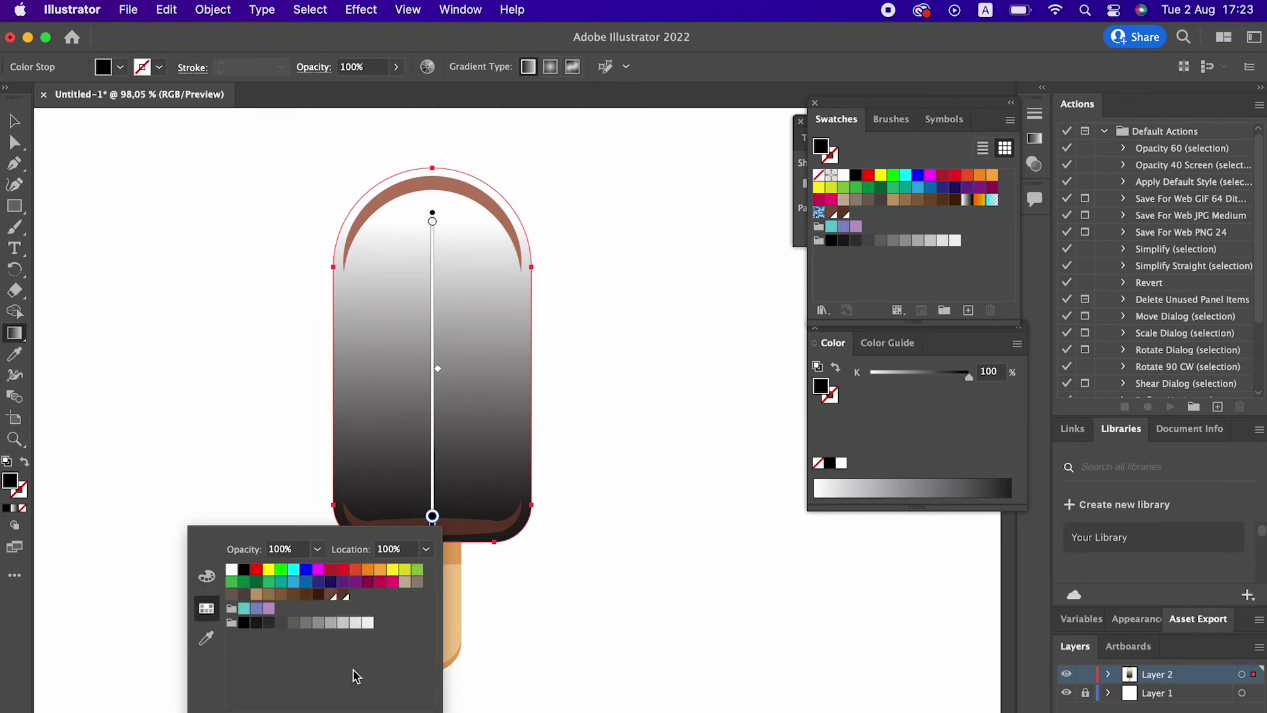
pyautogui.click(342, 595)
pyautogui.click(432, 220)
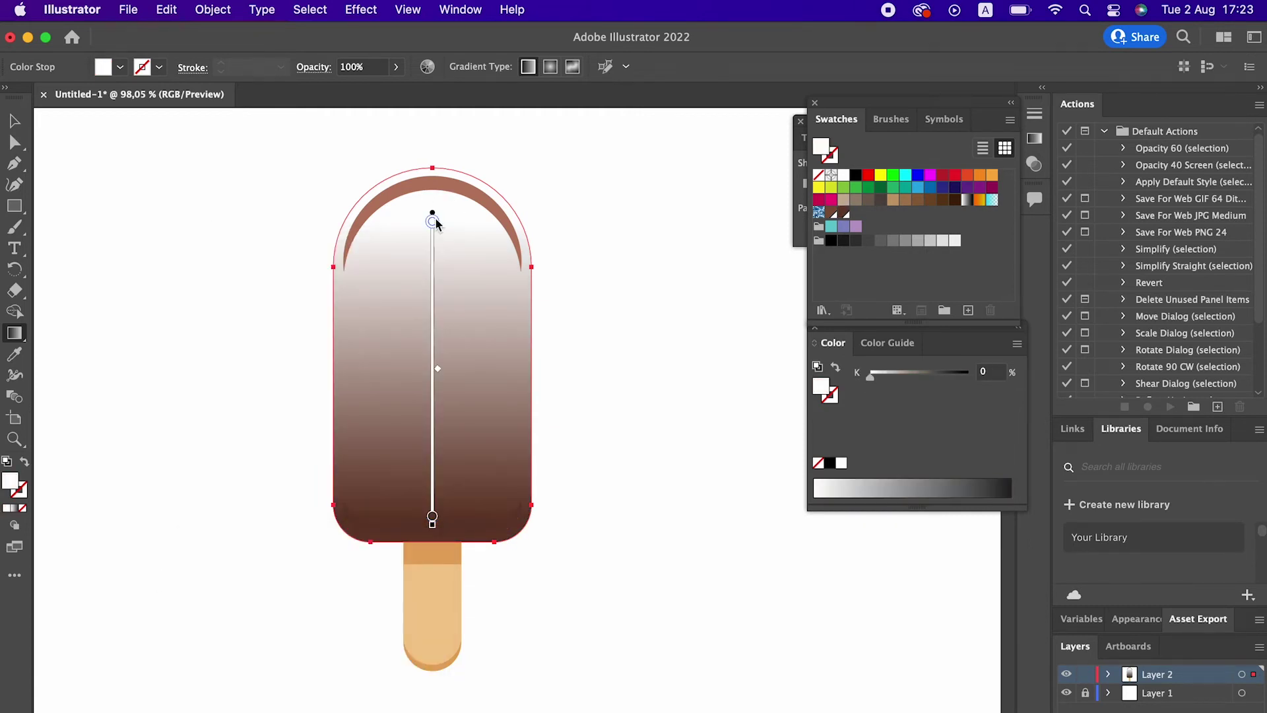
pyautogui.doubleClick(432, 222)
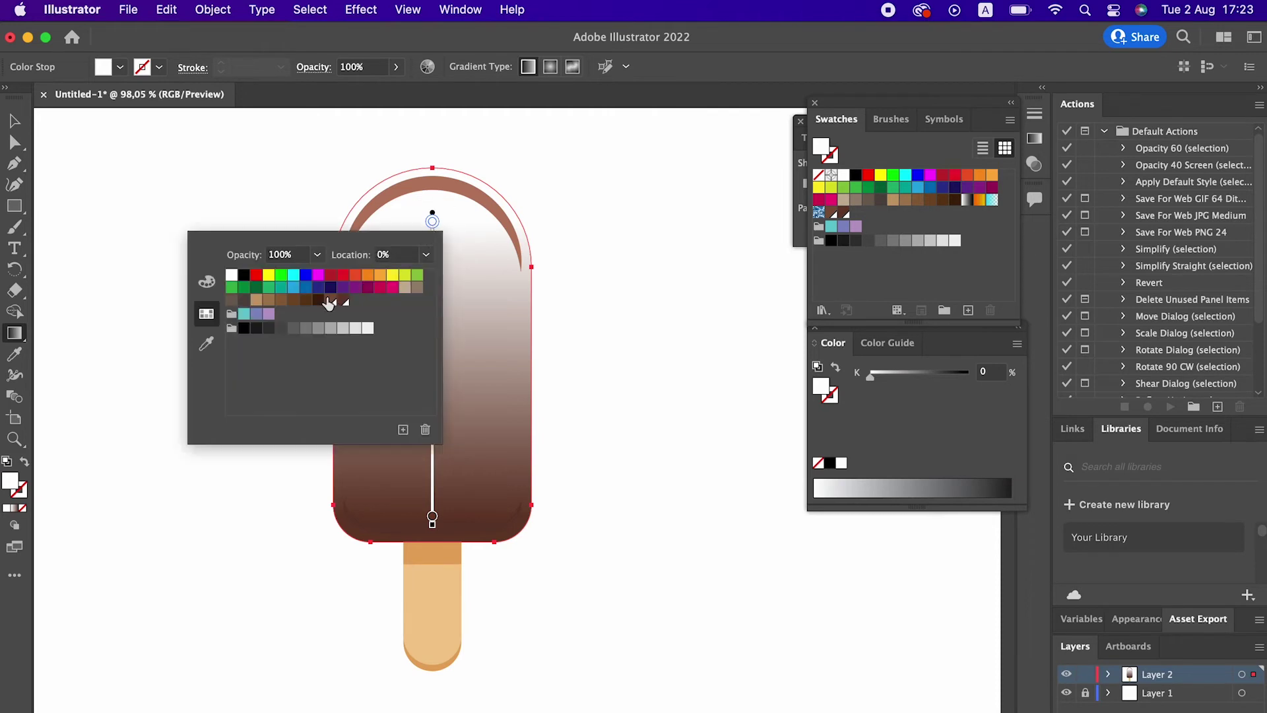
pyautogui.click(330, 301)
pyautogui.click(133, 192)
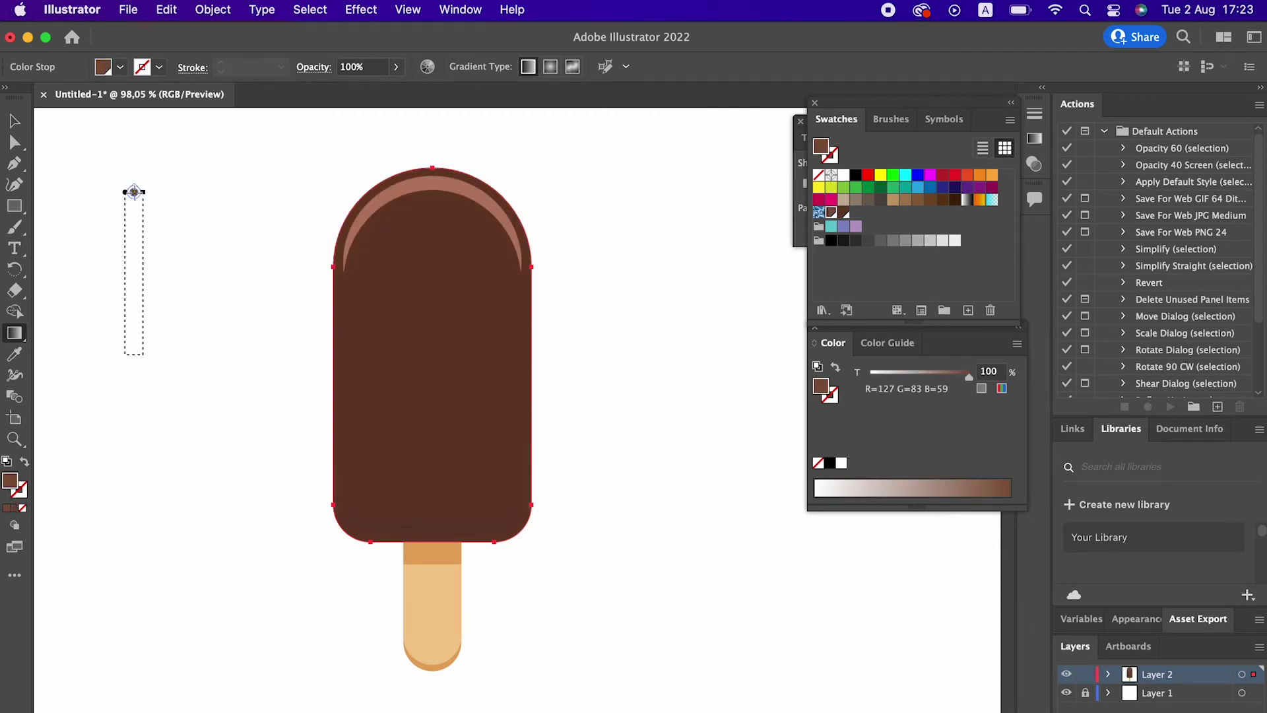
# Select the body and draw a curved stroke along its bottom edge.
pyautogui.press('v')
pyautogui.click(410, 527)
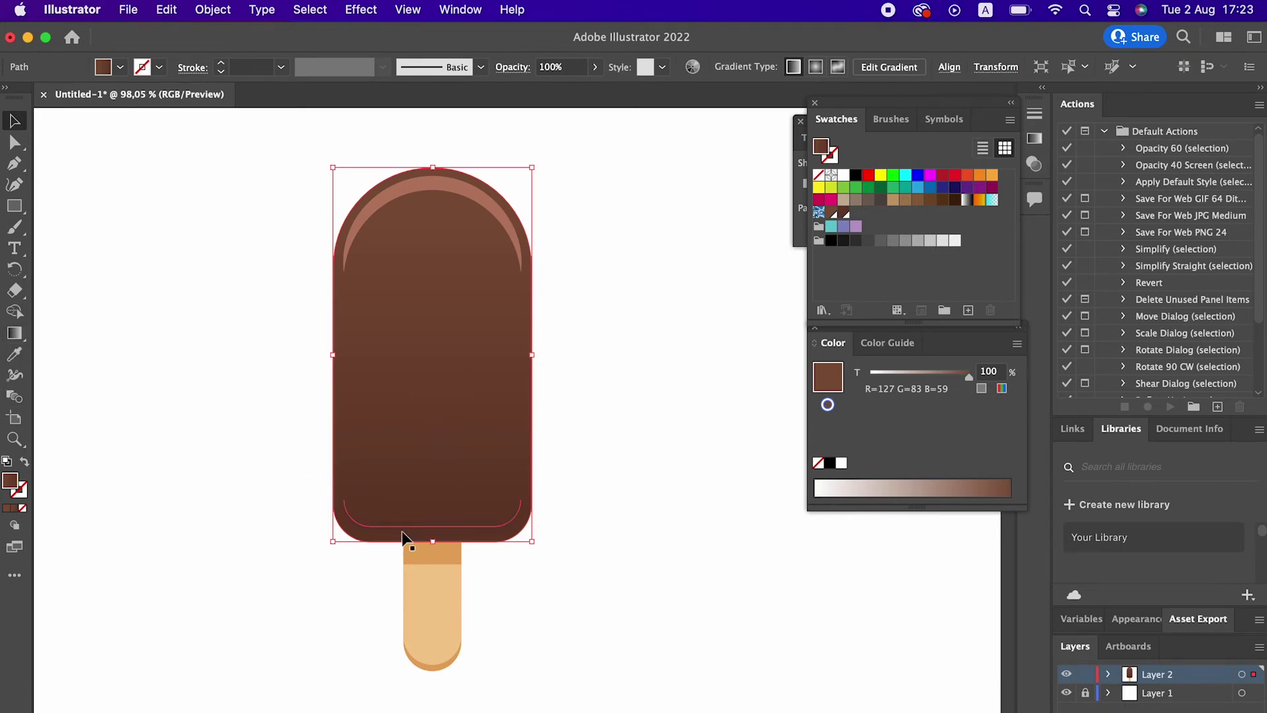
pyautogui.moveTo(343, 502); pyautogui.dragTo(521, 501)
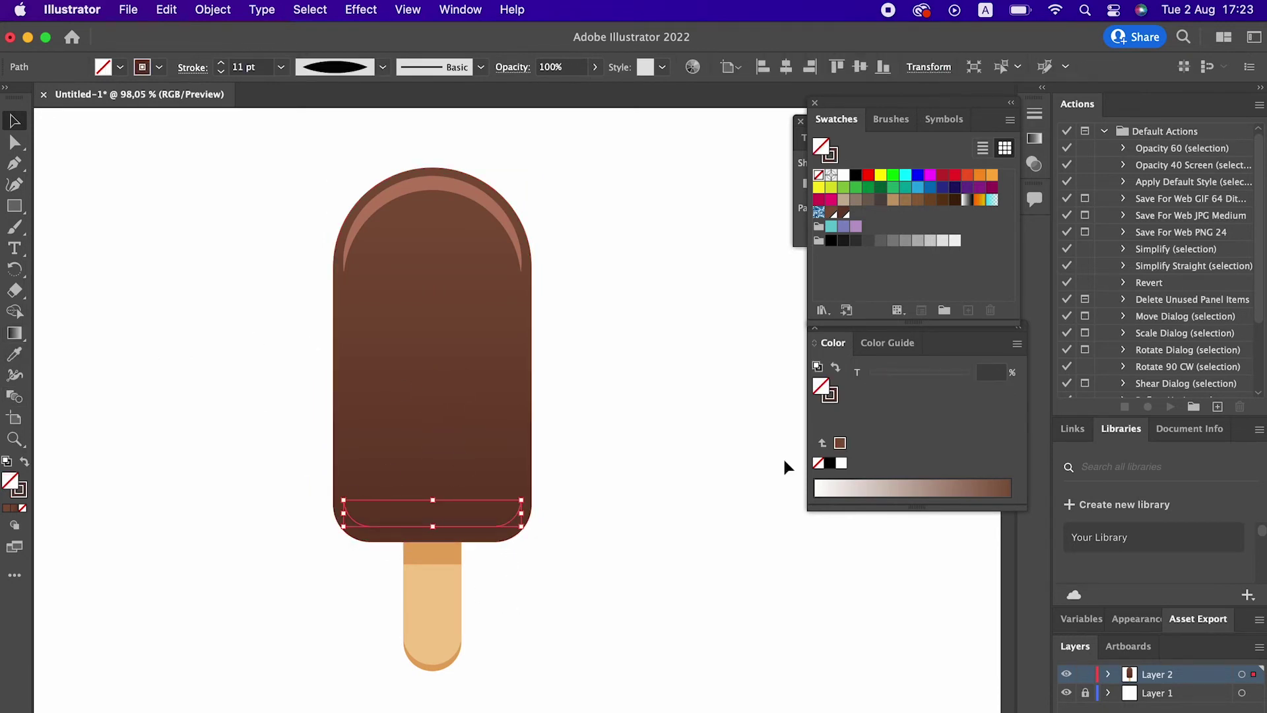
# Give the bottom curve a very dark brown 49291D stroke and no fill.
pyautogui.click(844, 213)
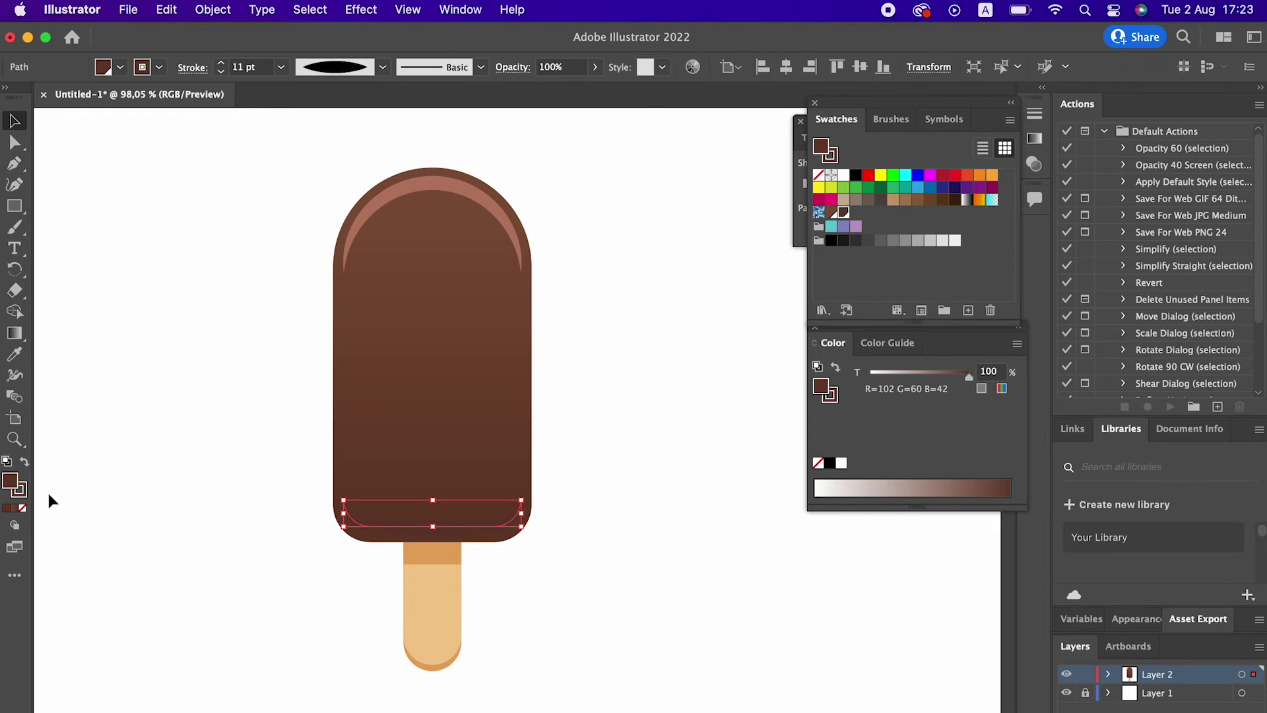
pyautogui.click(19, 488)
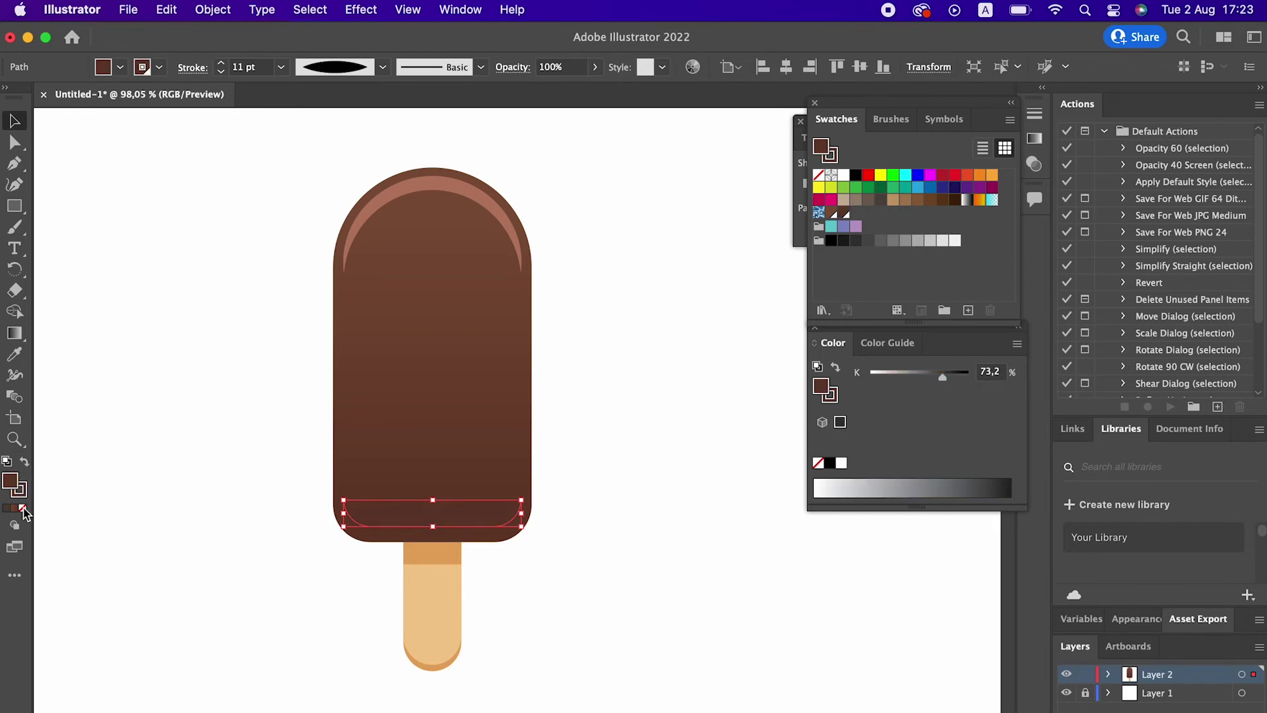
pyautogui.click(23, 508)
pyautogui.doubleClick(19, 489)
pyautogui.moveTo(532, 456); pyautogui.dragTo(535, 467)
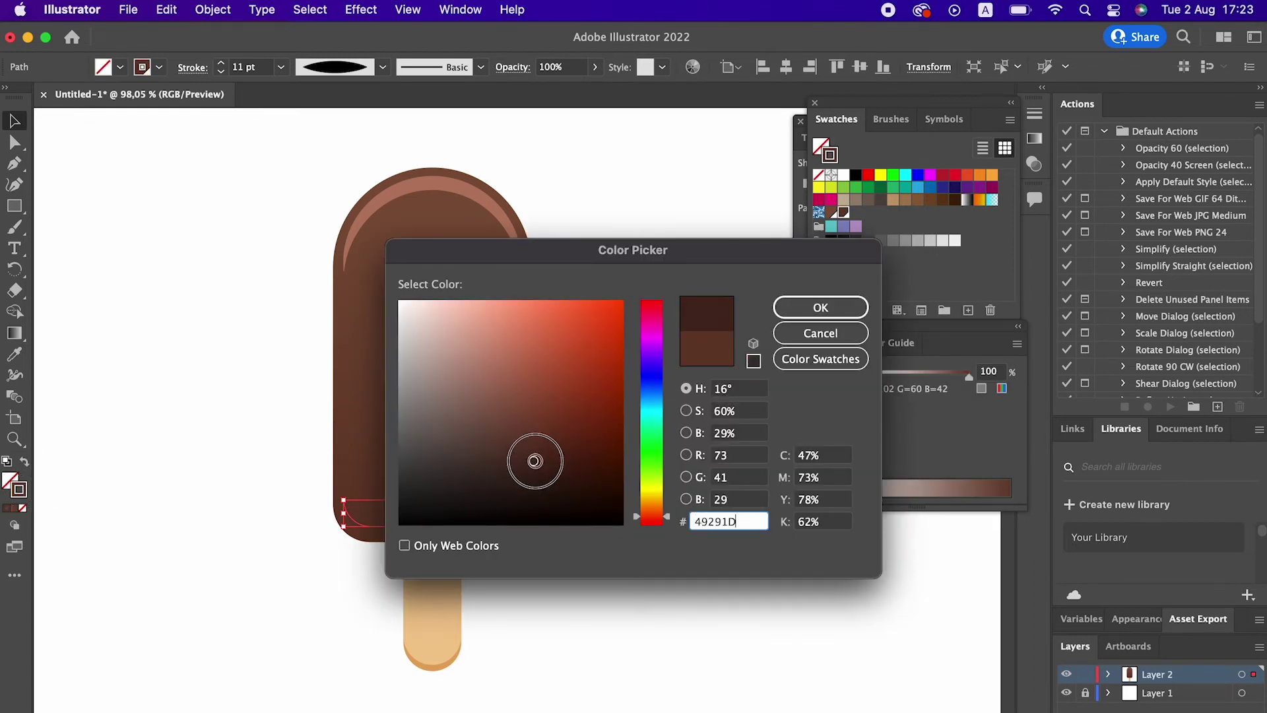
pyautogui.click(799, 307)
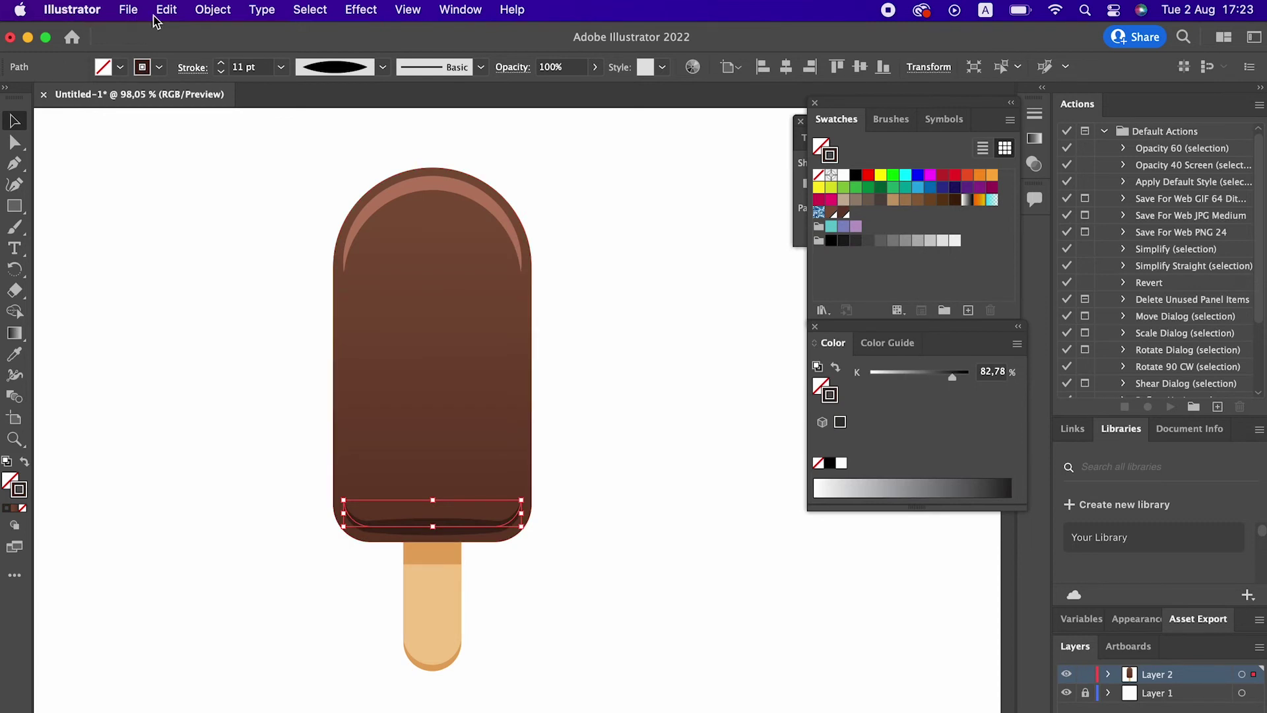
# Apply Expand Appearance and Expand to turn the bottom shadow into a filled shape.
pyautogui.click(197, 12)
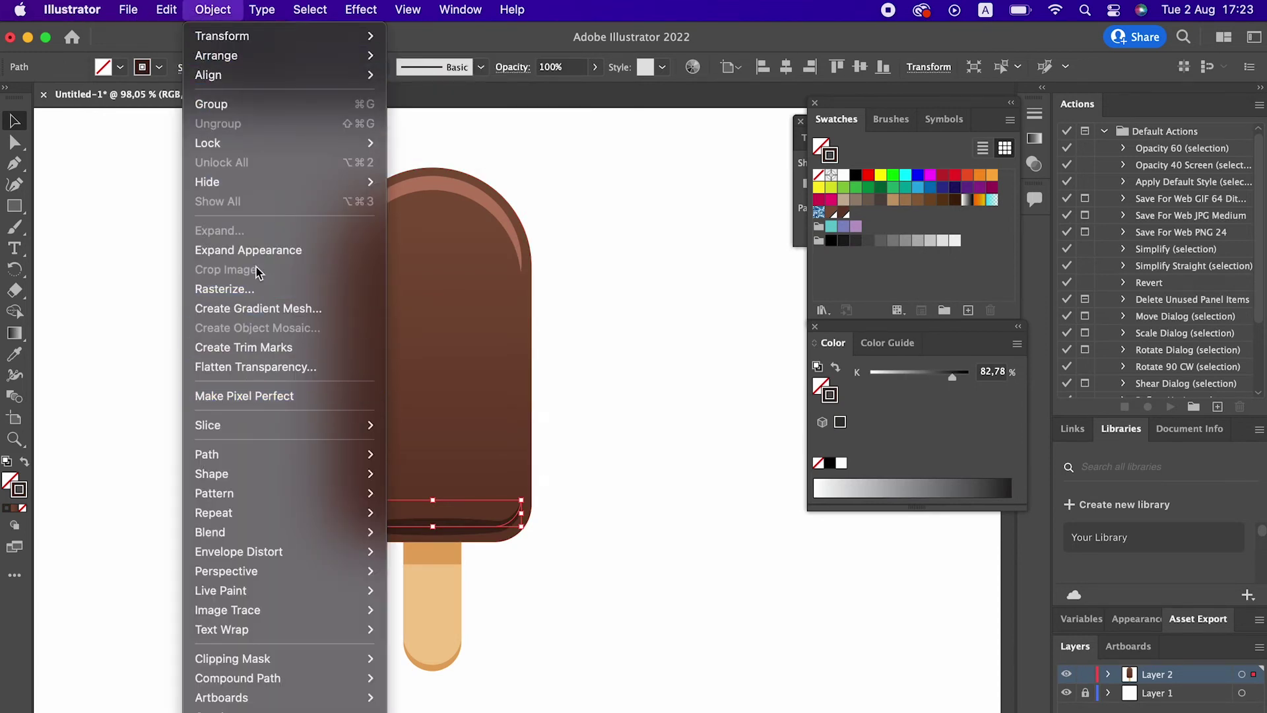
pyautogui.click(251, 250)
pyautogui.click(205, 12)
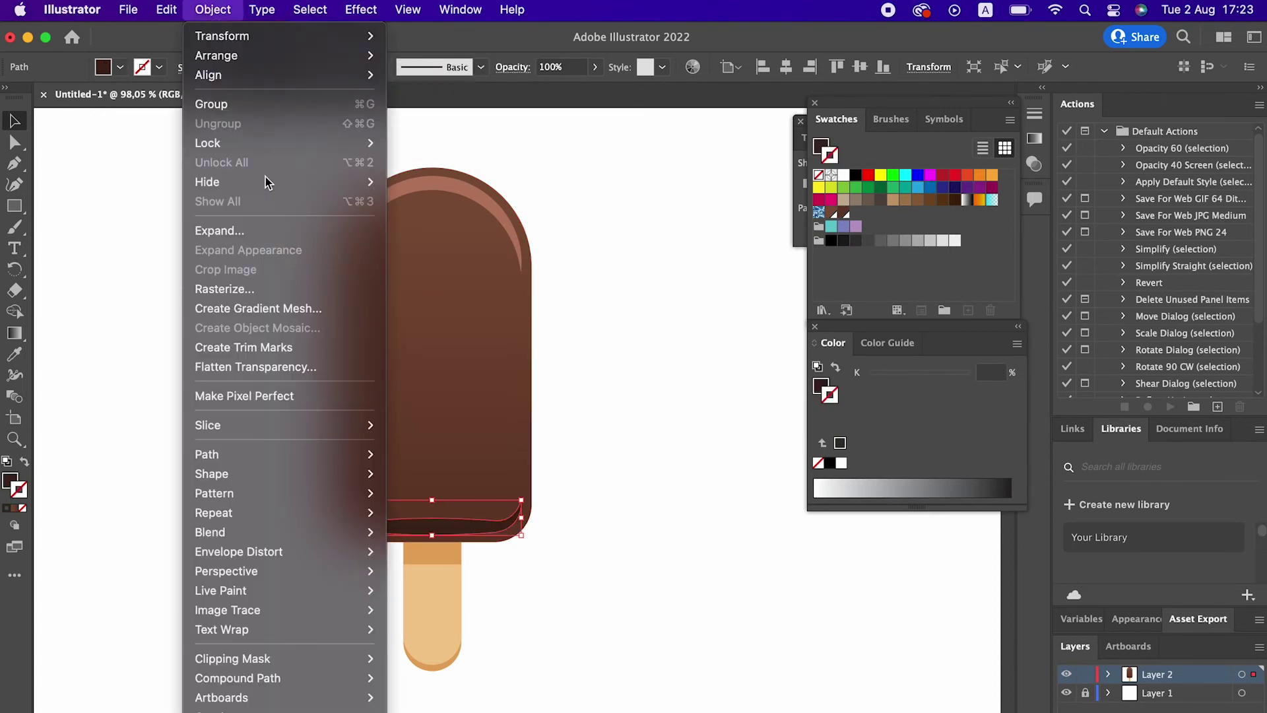
pyautogui.click(278, 229)
pyautogui.click(638, 532)
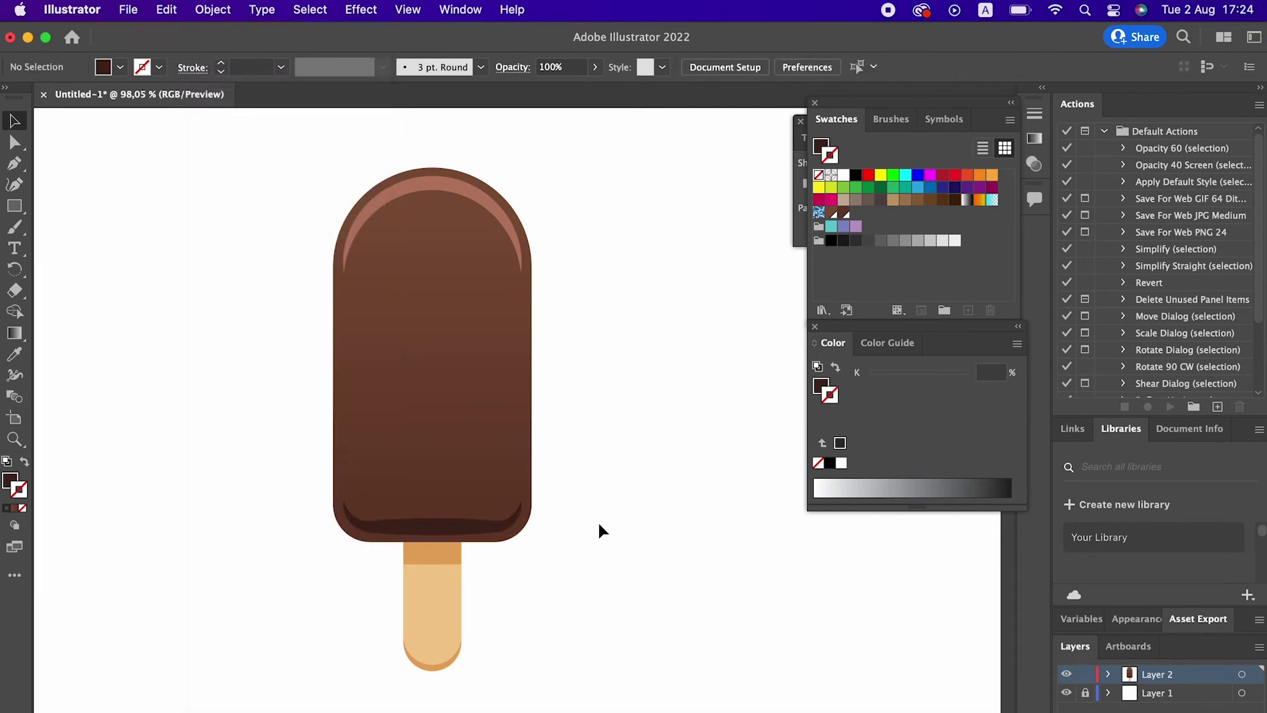
pyautogui.moveTo(610, 488); pyautogui.dragTo(543, 500)
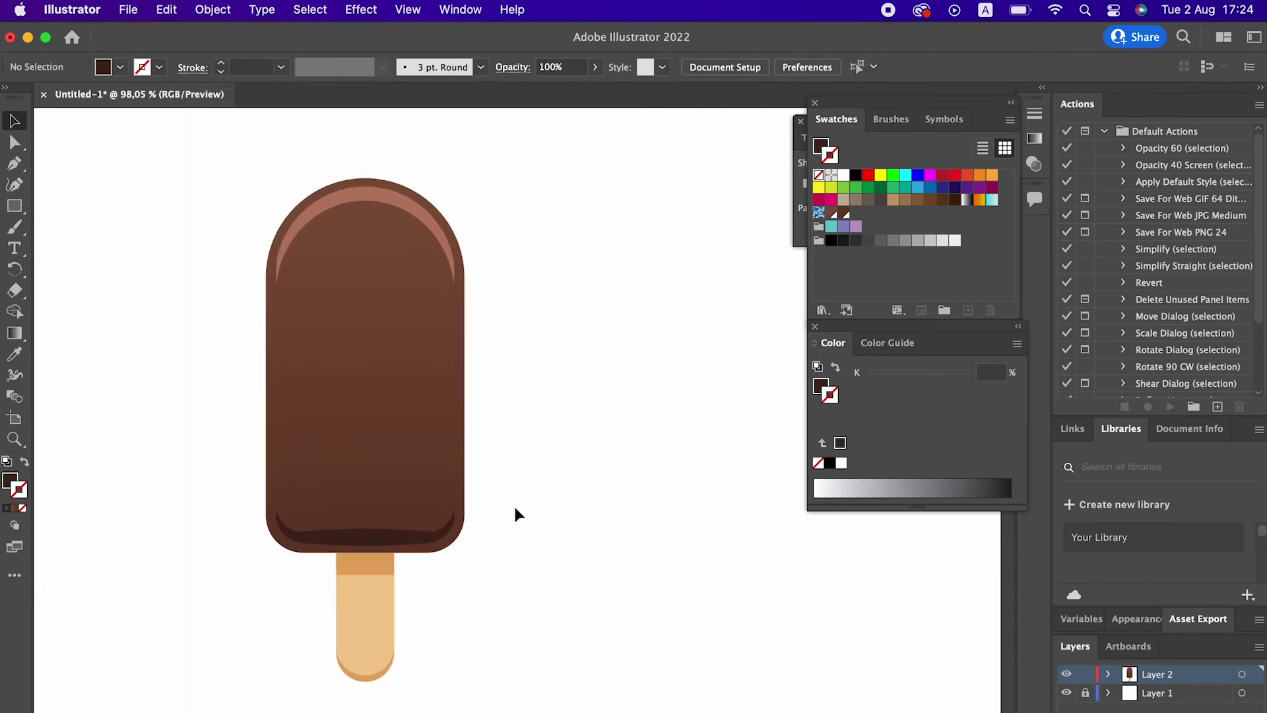
# Draw a small rectangle at the body's right edge, filled brown 7F533B with no stroke.
pyautogui.click(14, 205)
pyautogui.moveTo(465, 298); pyautogui.dragTo(492, 376)
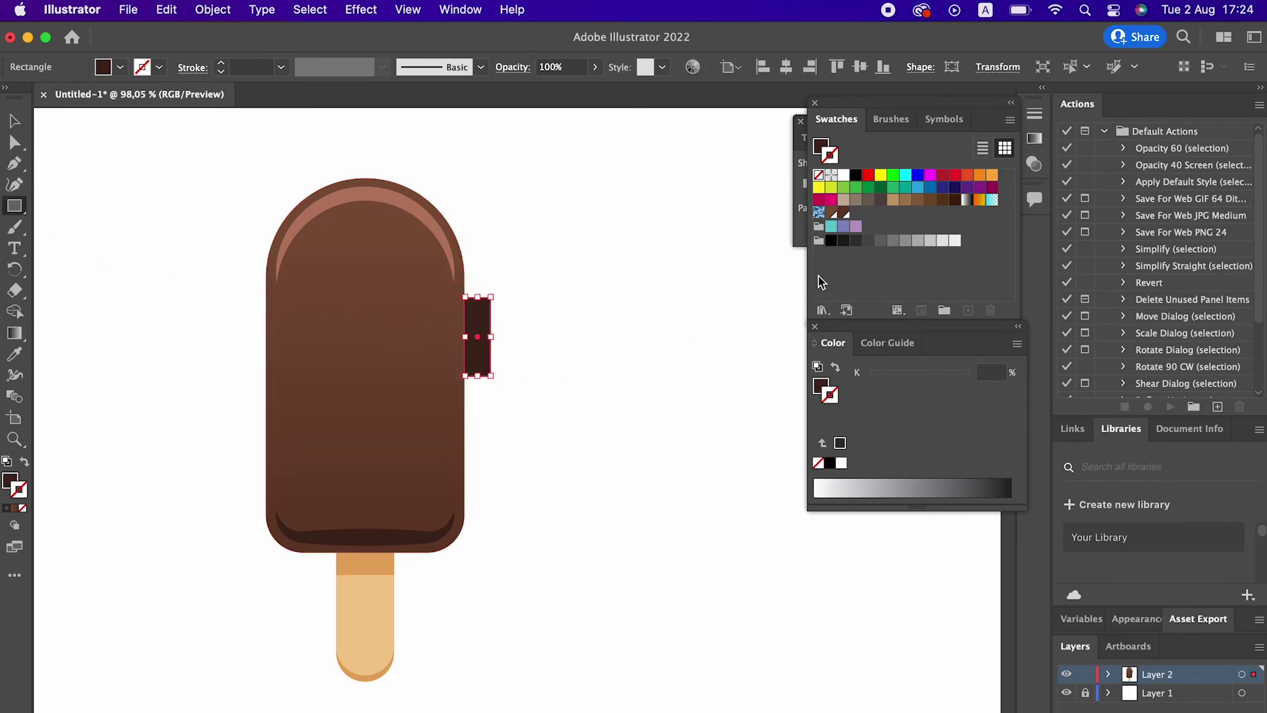
pyautogui.press('x')
pyautogui.click(831, 213)
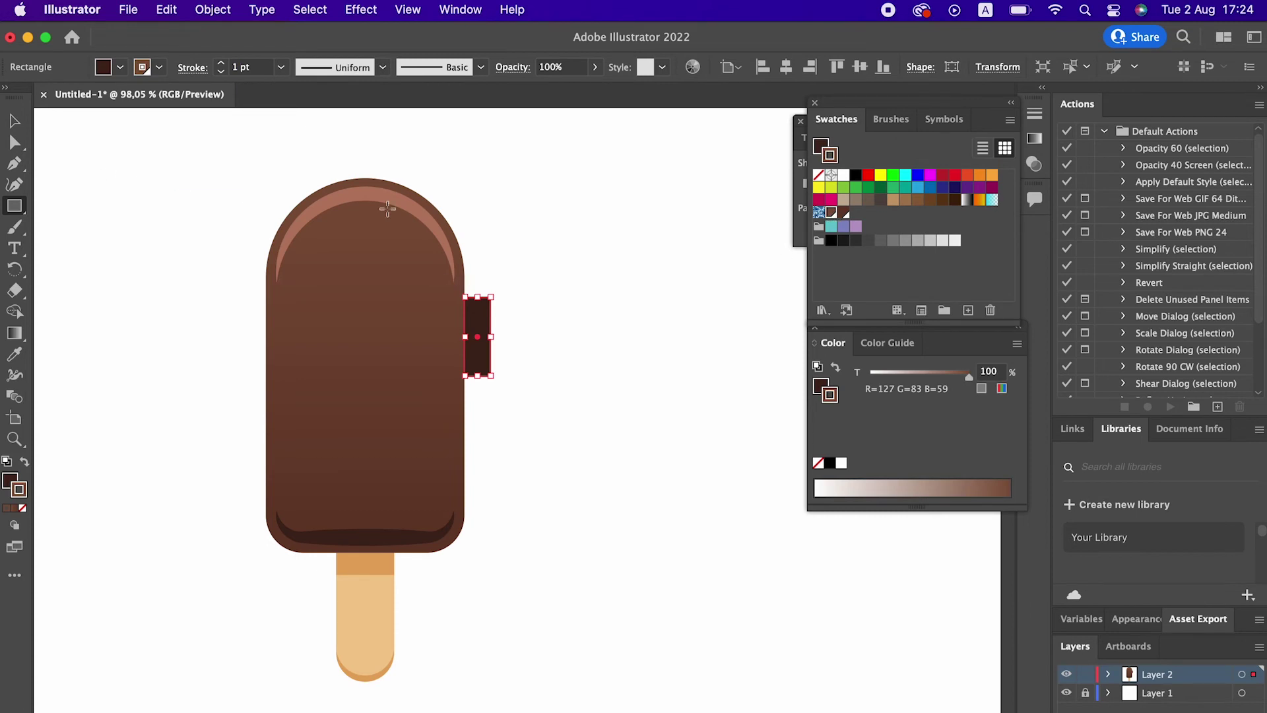
pyautogui.click(24, 461)
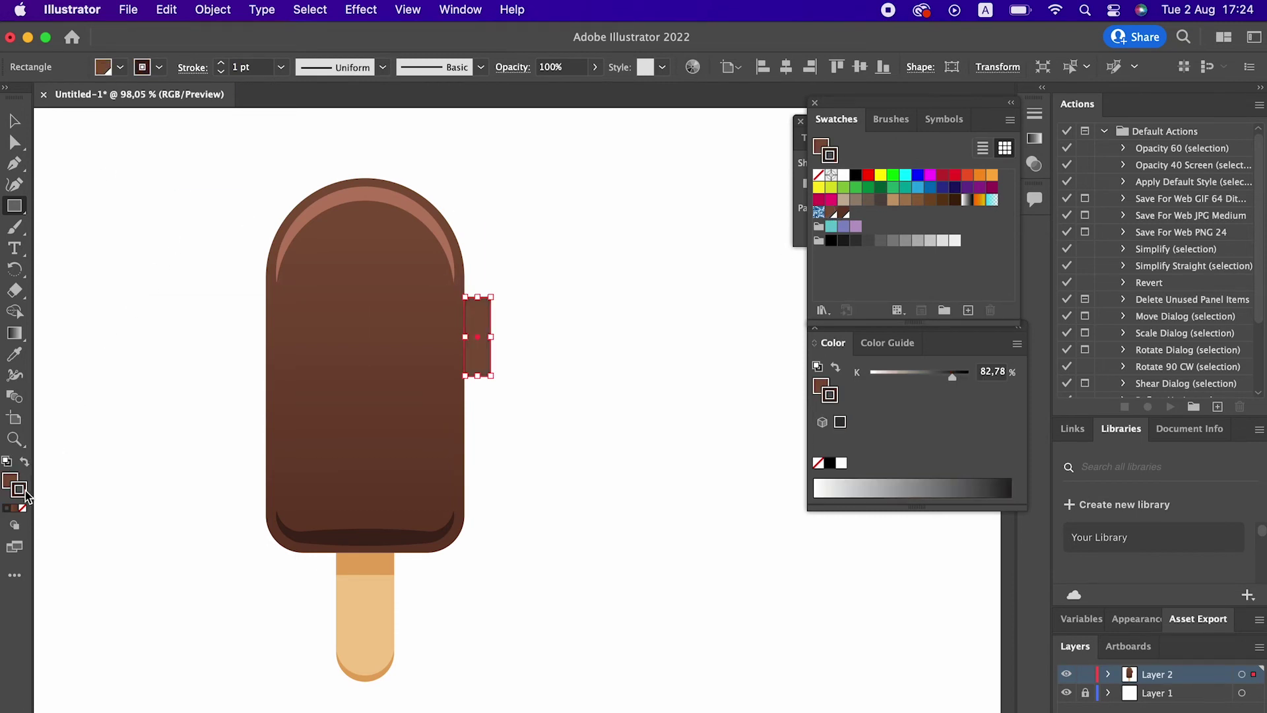
pyautogui.click(23, 507)
pyautogui.click(9, 480)
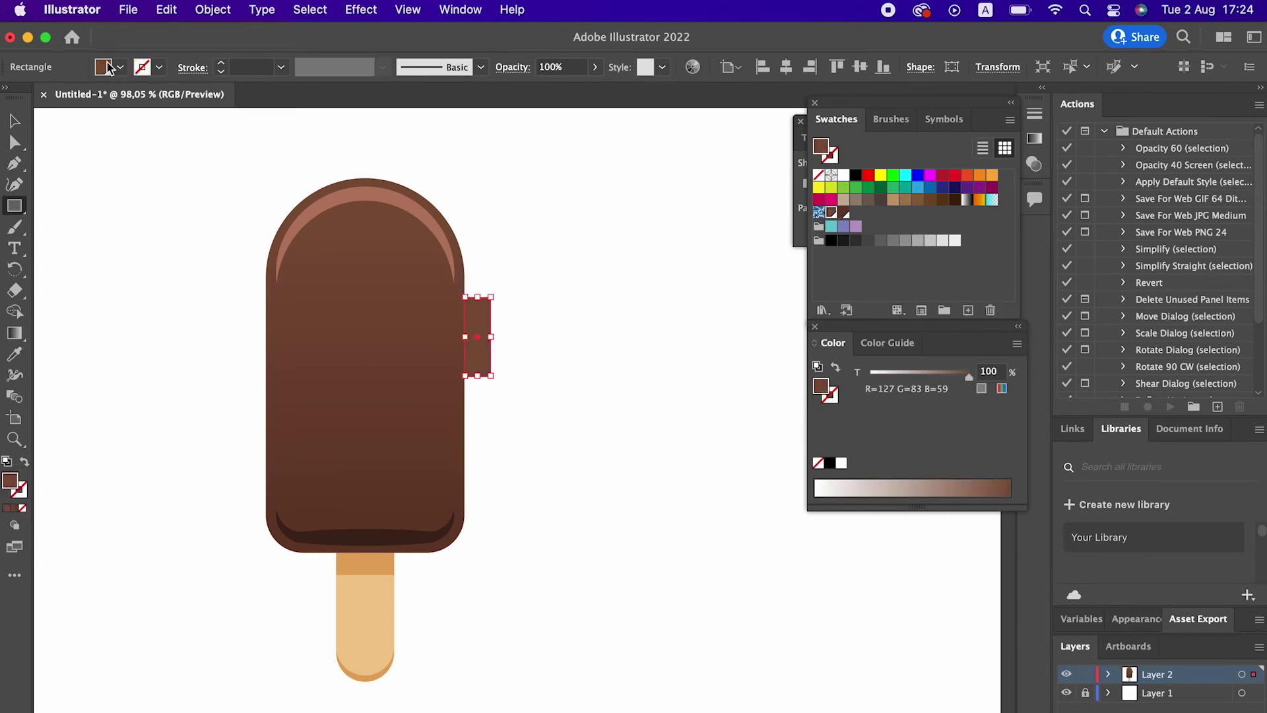
# Drag the rectangle's corner anchors to reshape it into a tapering drip.
pyautogui.click(15, 142)
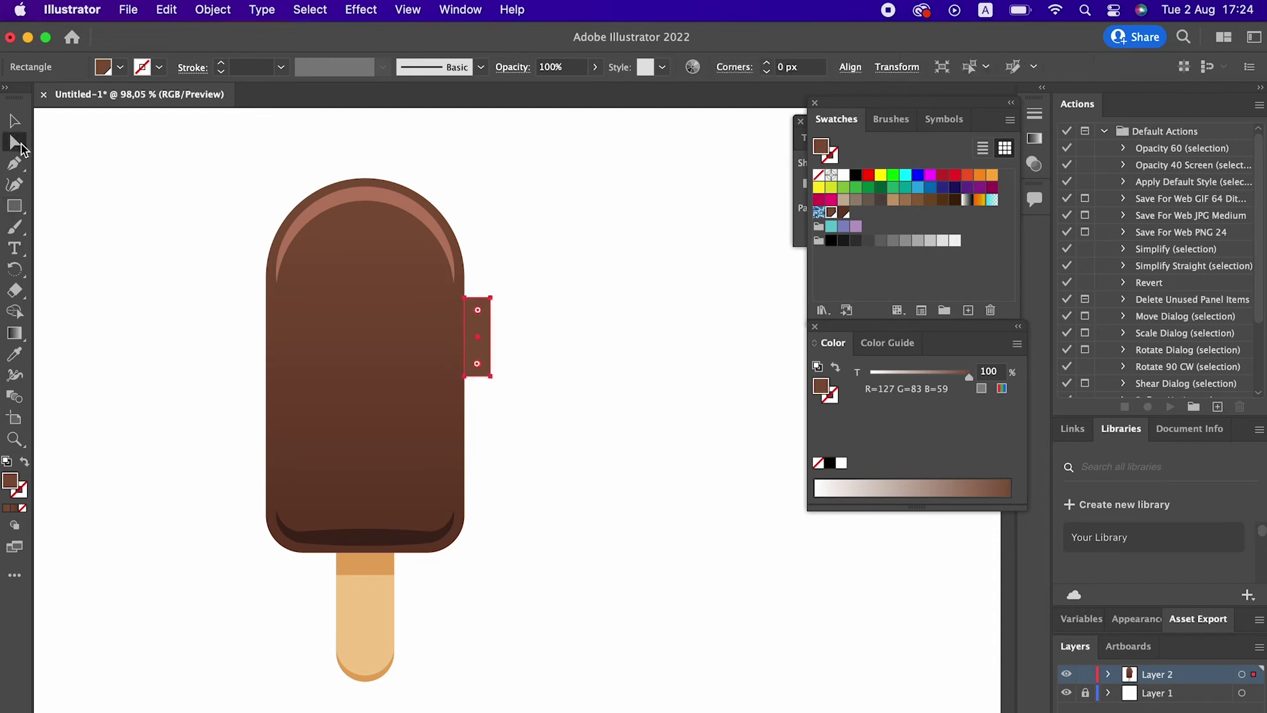
pyautogui.click(491, 297)
pyautogui.moveTo(490, 296); pyautogui.dragTo(464, 297)
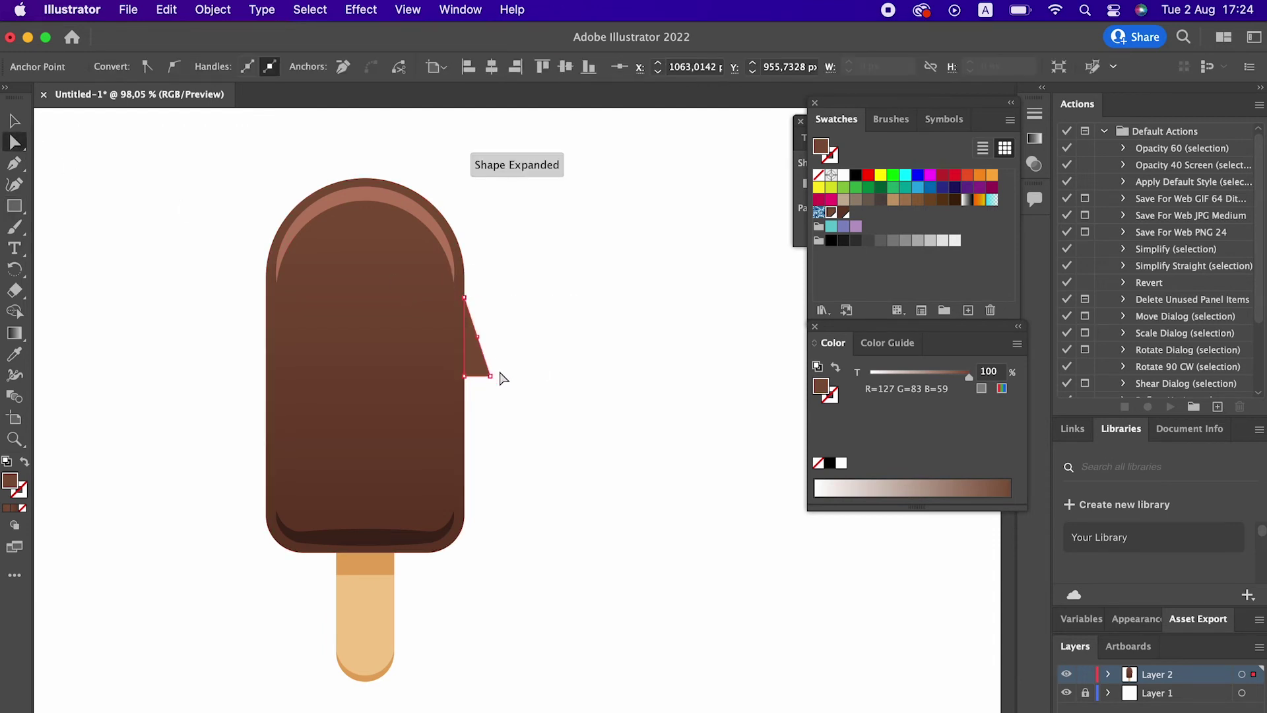
pyautogui.moveTo(492, 377); pyautogui.dragTo(483, 351)
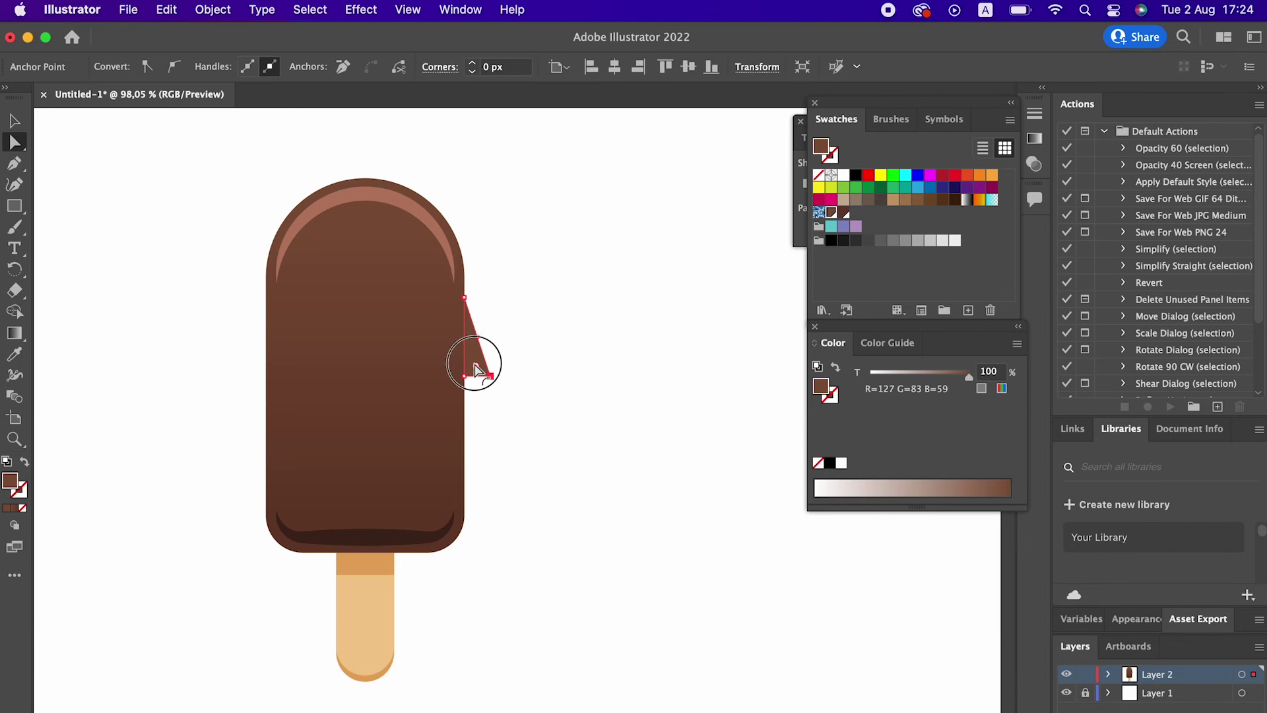
pyautogui.click(528, 349)
# Select the body, drip and stick together and change their stacking order.
pyautogui.press('z')
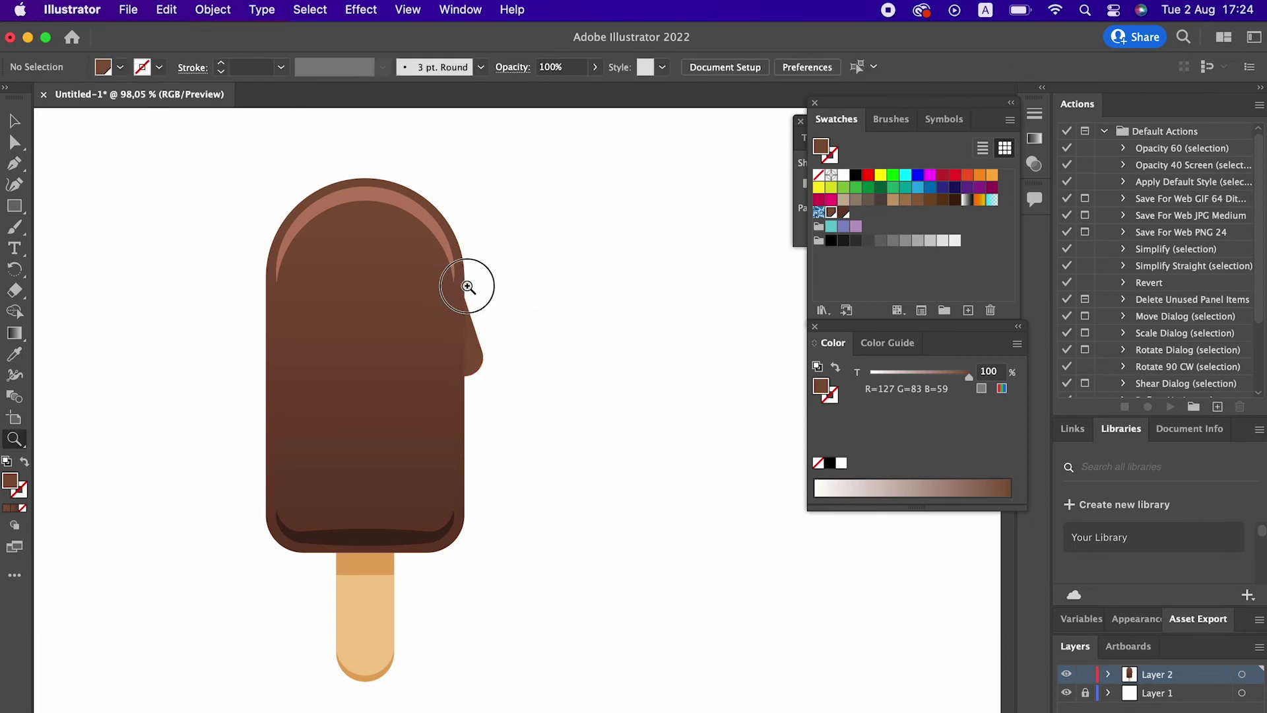
pyautogui.click(467, 282)
pyautogui.press('v')
pyautogui.moveTo(513, 479); pyautogui.dragTo(371, 411)
pyautogui.moveTo(537, 589); pyautogui.dragTo(607, 322)
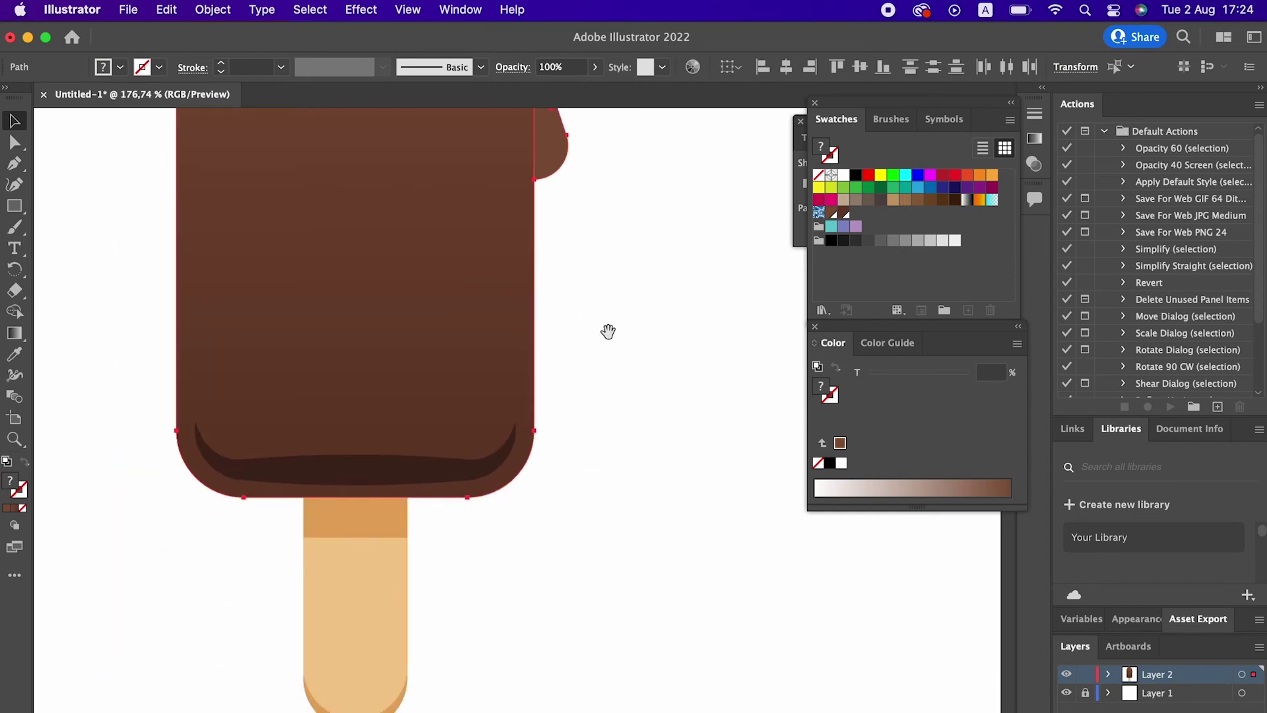
pyautogui.moveTo(261, 526); pyautogui.dragTo(264, 528)
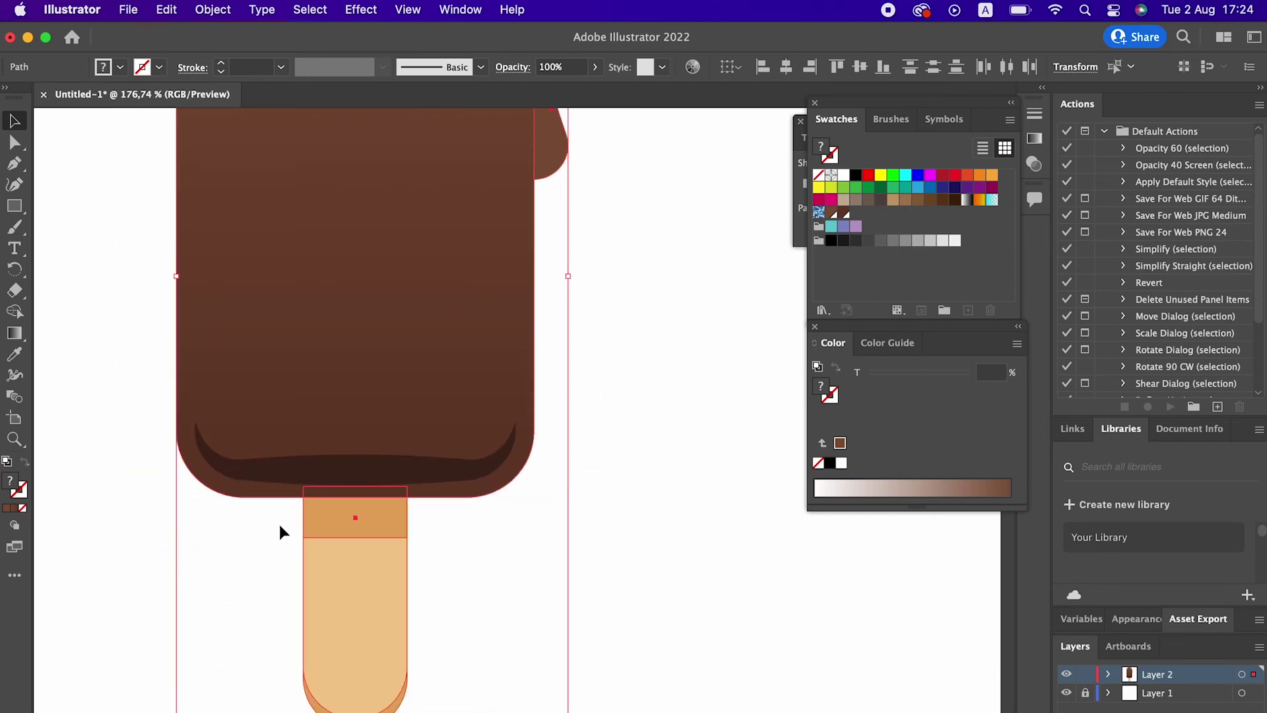
pyautogui.rightClick(426, 355)
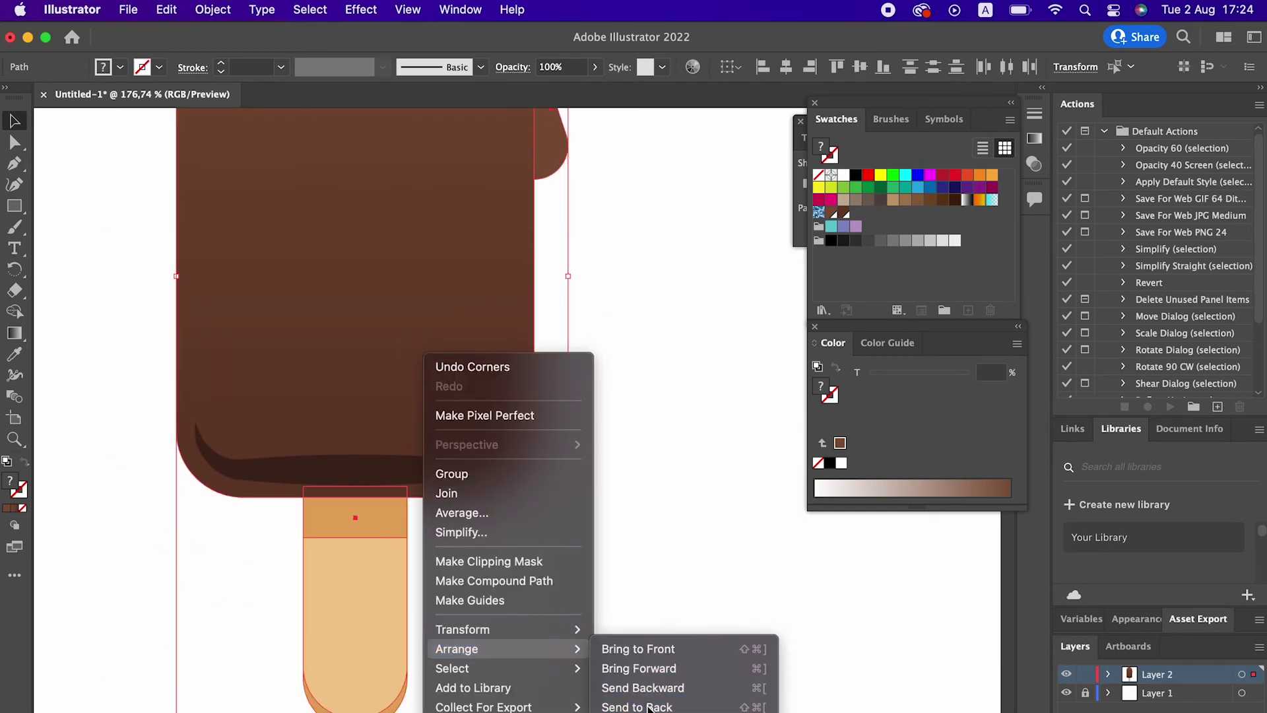
pyautogui.click(612, 668)
pyautogui.click(676, 414)
# Unite the chocolate body and drip into one shape with Pathfinder.
pyautogui.scroll(5, 647, 462)
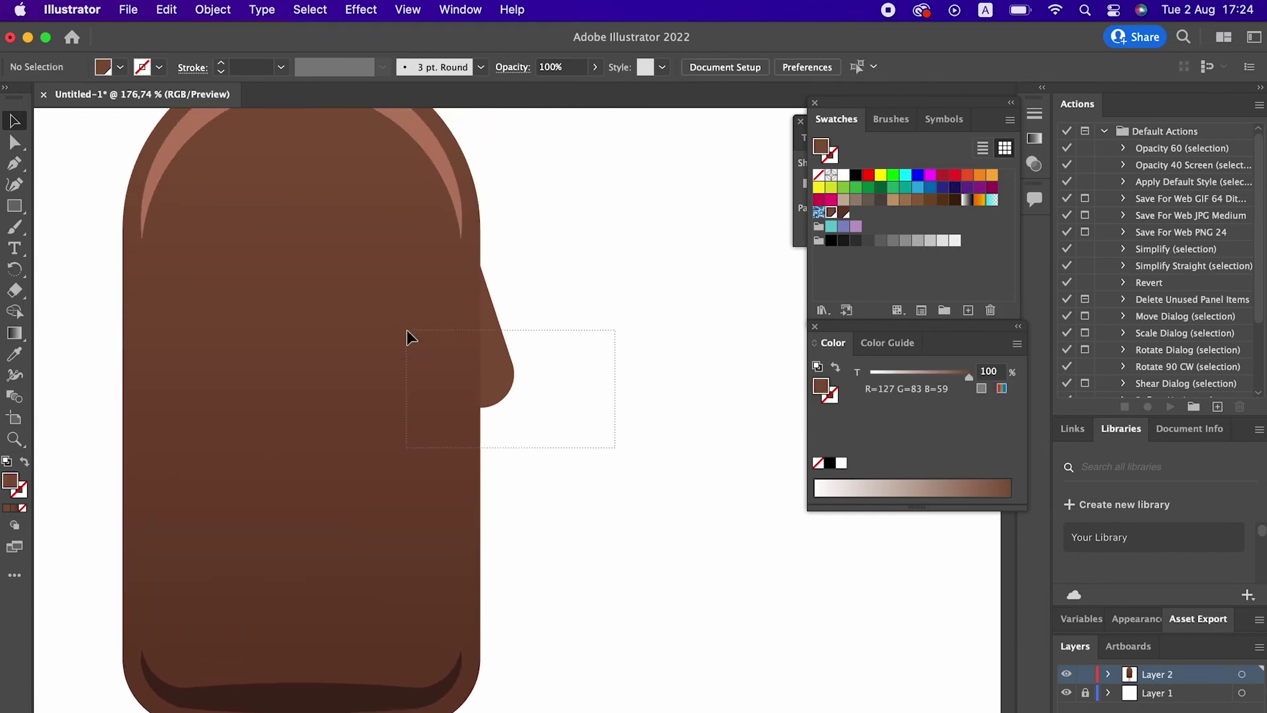
pyautogui.moveTo(407, 333); pyautogui.dragTo(407, 334)
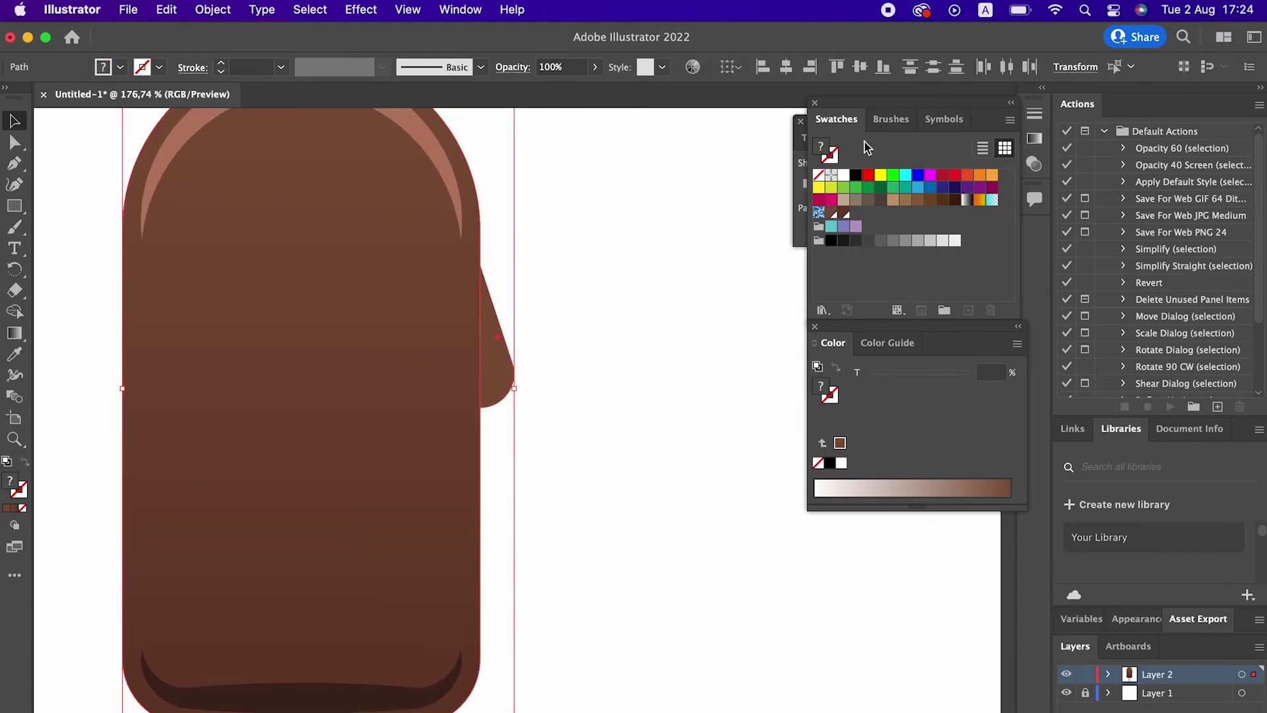
pyautogui.click(797, 218)
pyautogui.click(809, 184)
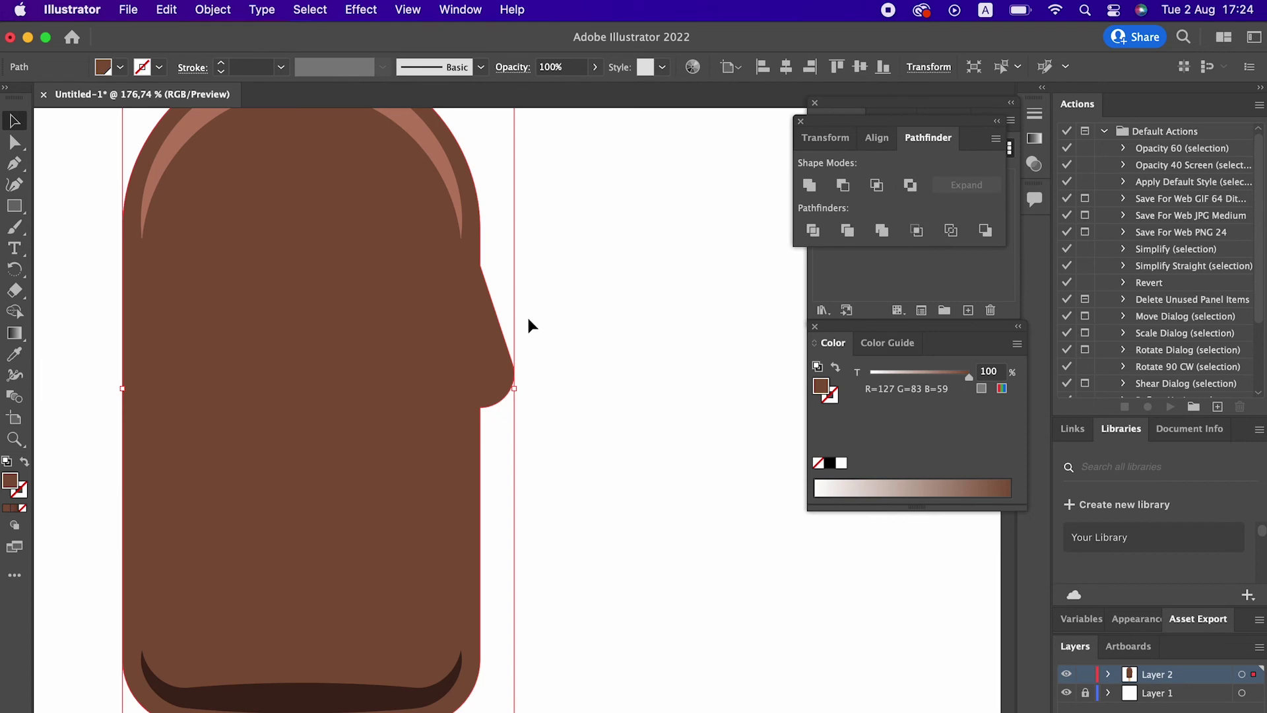
# Refill the merged body with a vertical top-to-bottom gradient and zoom out to the whole popsicle.
pyautogui.click(14, 332)
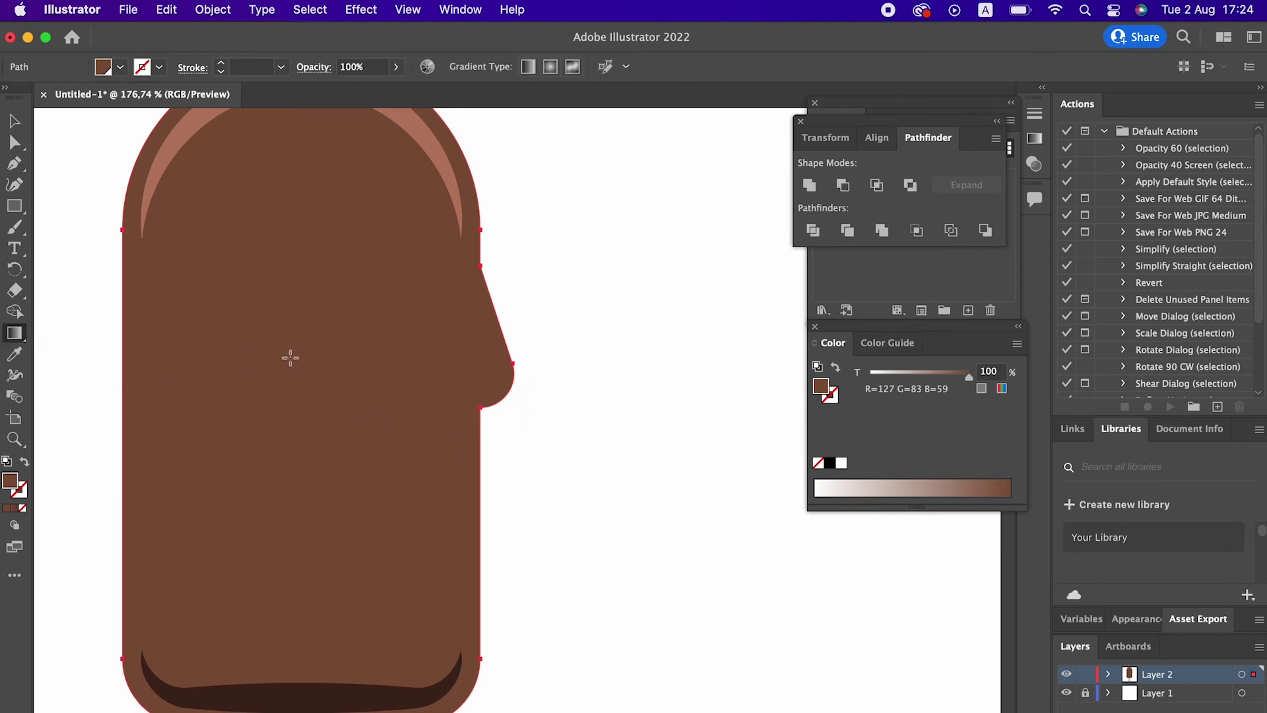
pyautogui.click(291, 358)
pyautogui.moveTo(318, 210); pyautogui.dragTo(318, 641)
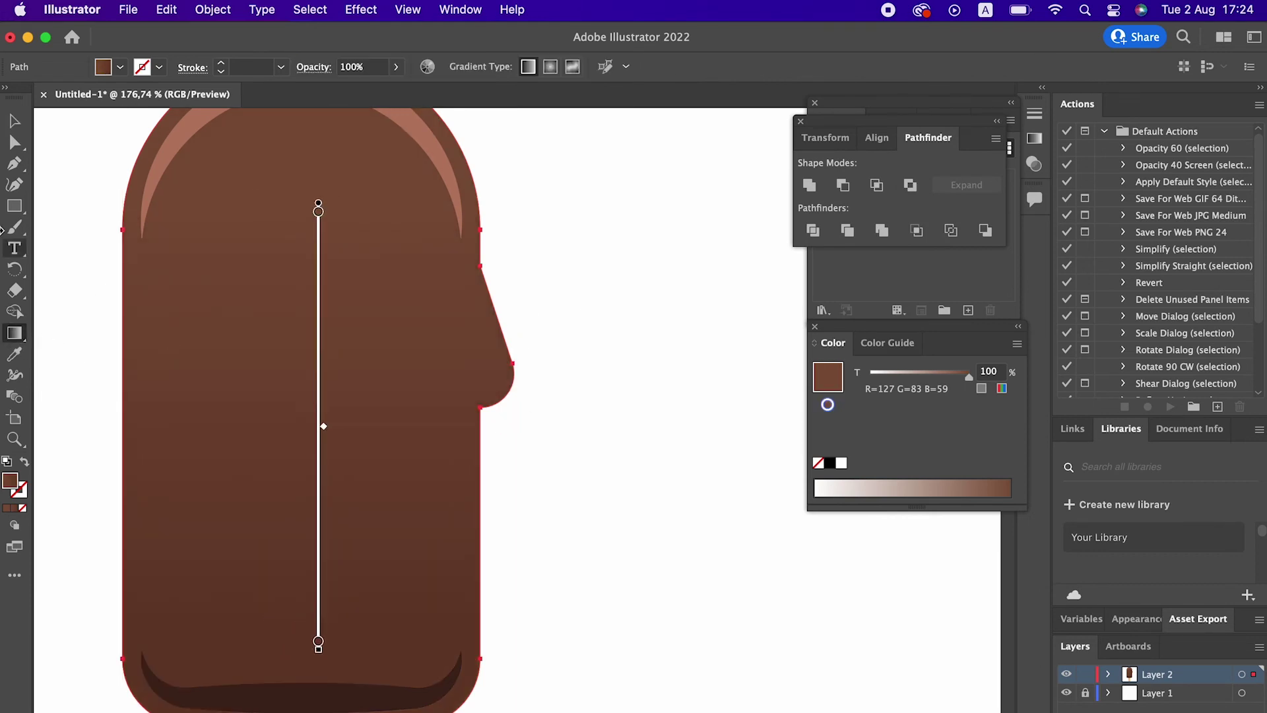
pyautogui.click(15, 142)
pyautogui.click(469, 271)
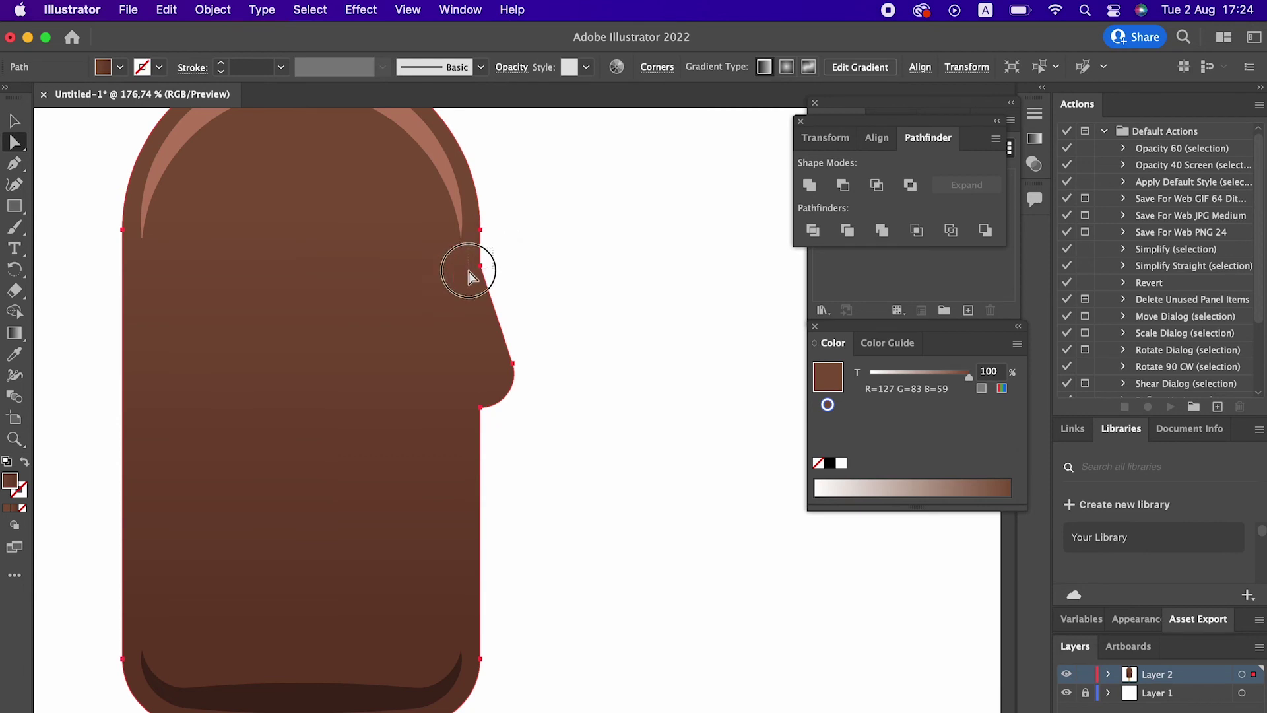
pyautogui.click(504, 264)
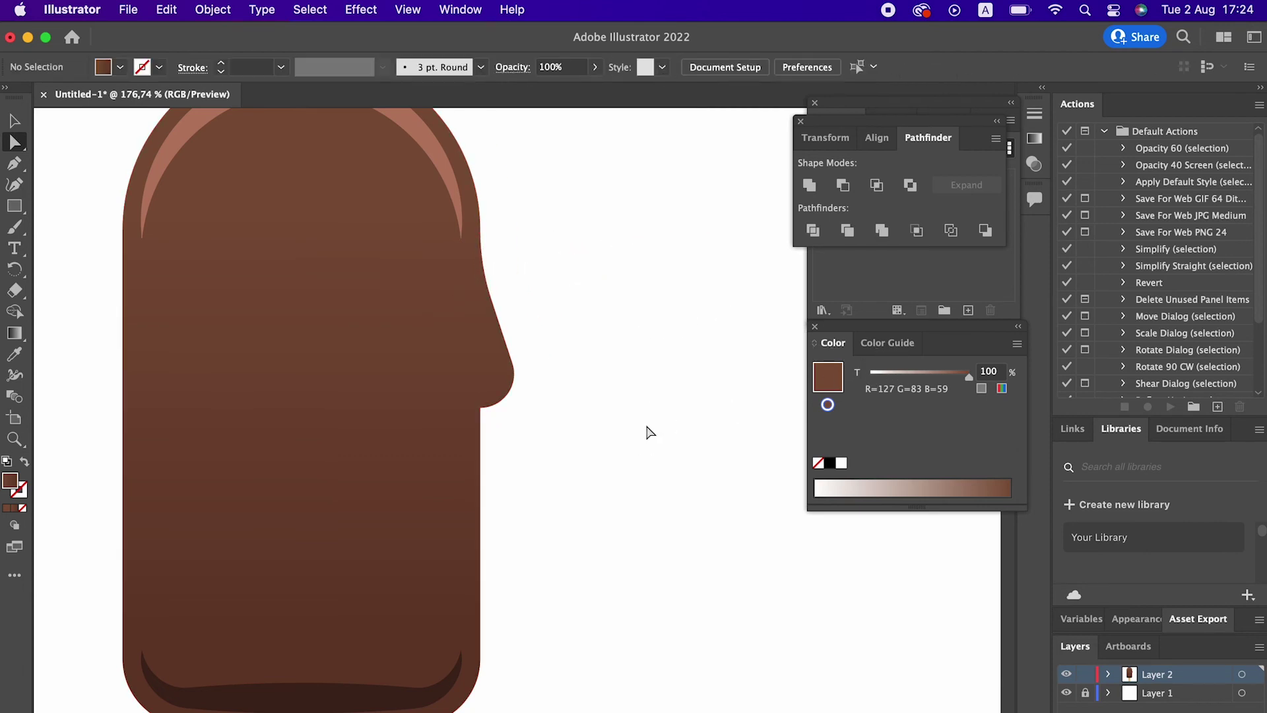
pyautogui.press('z')
pyautogui.keyDown('alt'); pyautogui.click(537, 523); pyautogui.keyUp('alt')
pyautogui.keyDown('alt'); pyautogui.click(452, 517); pyautogui.keyUp('alt')
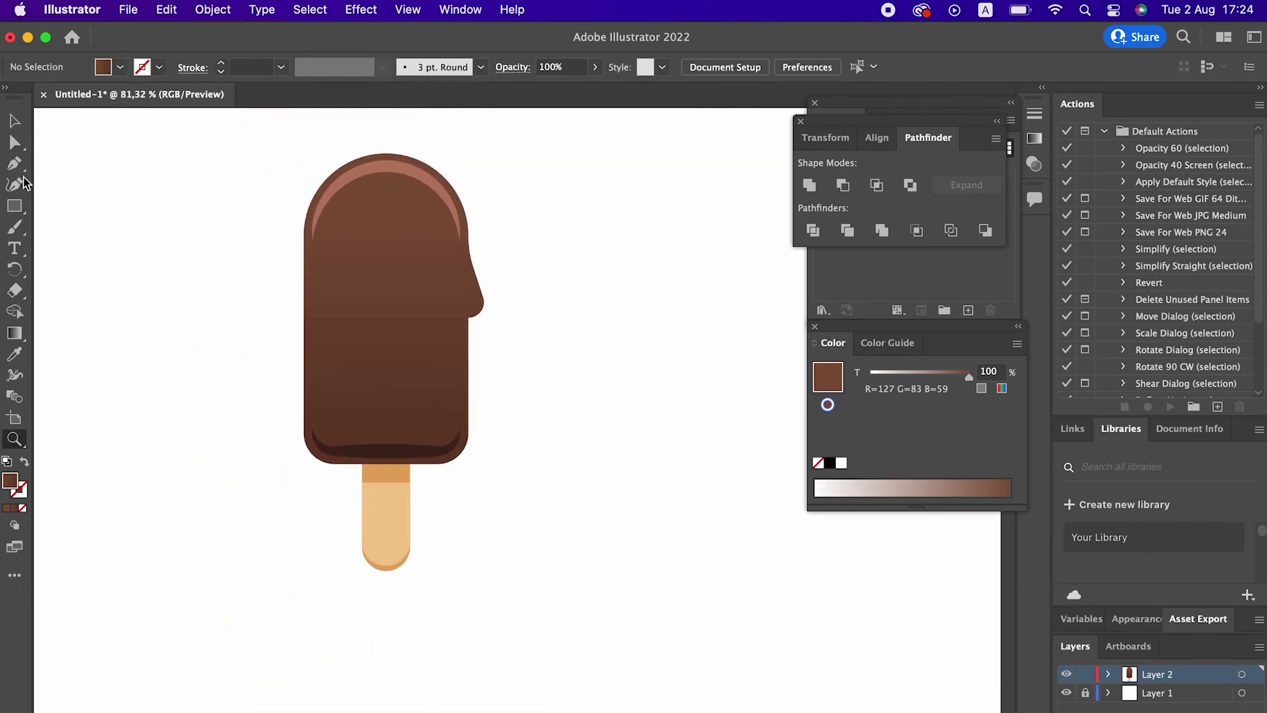
# Marquee-select the body, shadow, highlight and stick, and group them as one object.
pyautogui.click(16, 122)
pyautogui.press('z')
pyautogui.moveTo(492, 520)
pyautogui.mouseDown()
pyautogui.moveTo(542, 572)
pyautogui.moveTo(532, 605)
pyautogui.mouseUp()
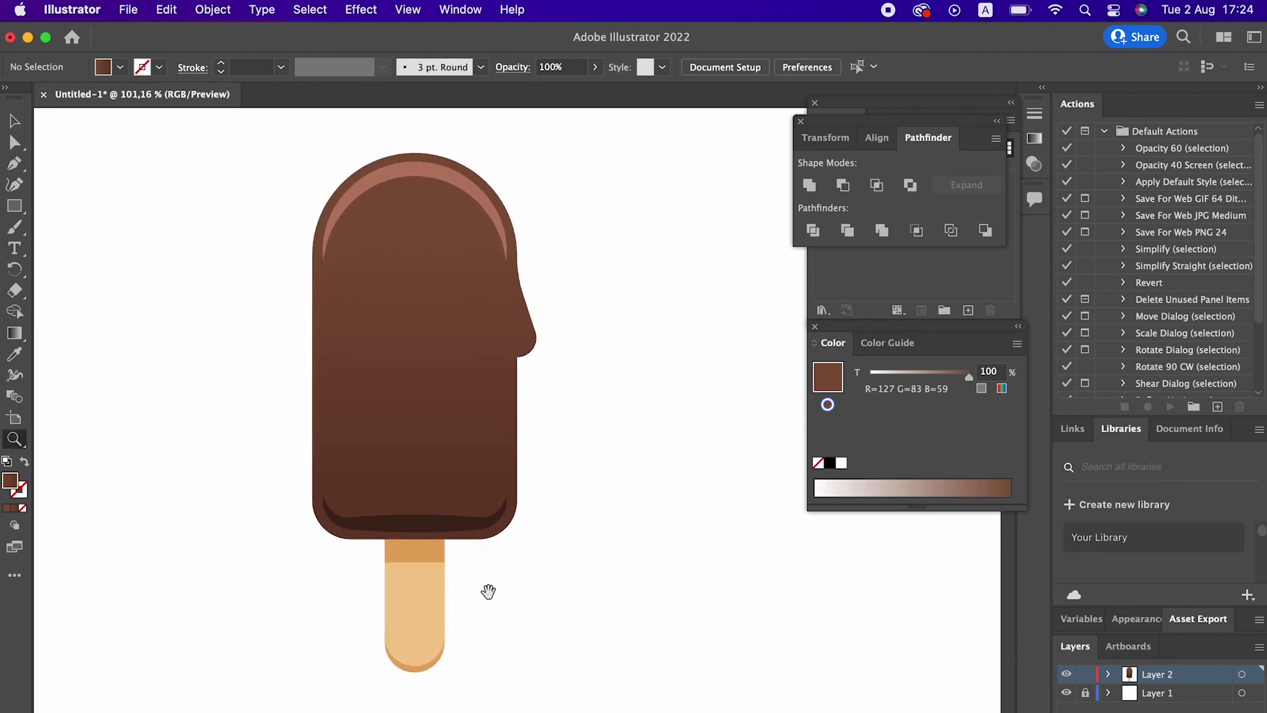
pyautogui.click(14, 120)
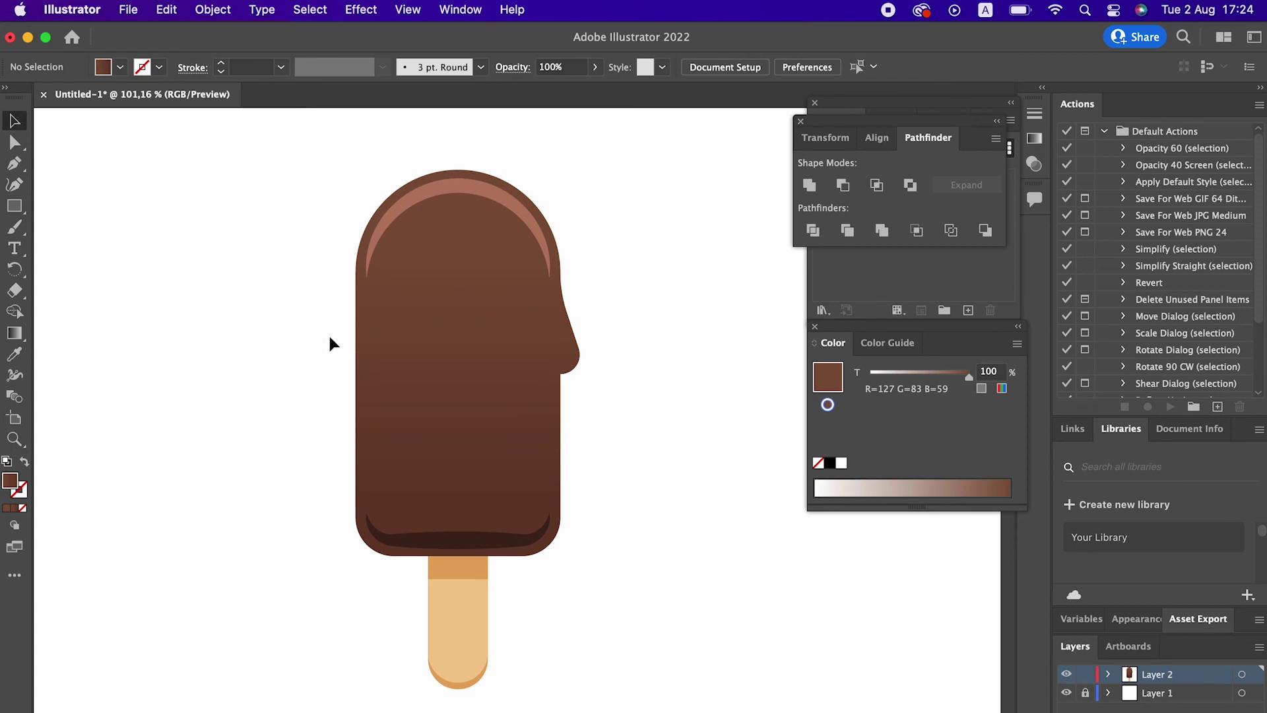
pyautogui.moveTo(262, 176); pyautogui.dragTo(617, 698)
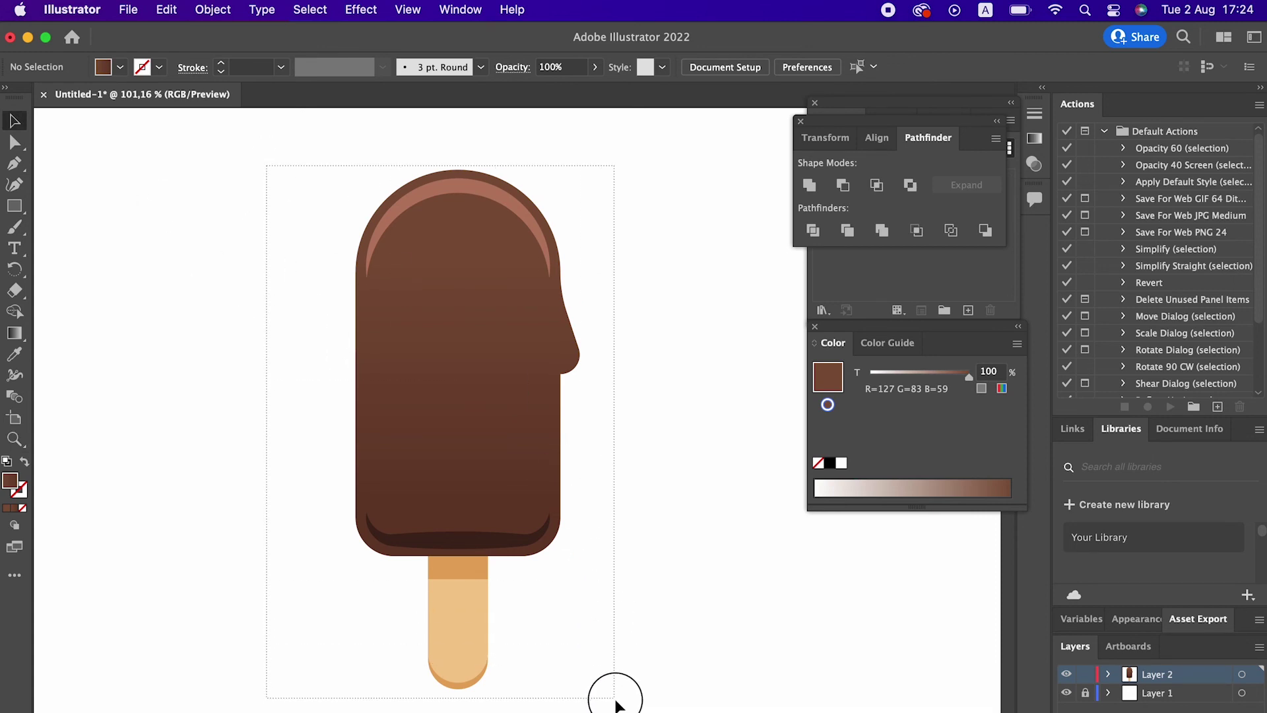
pyautogui.rightClick(485, 322)
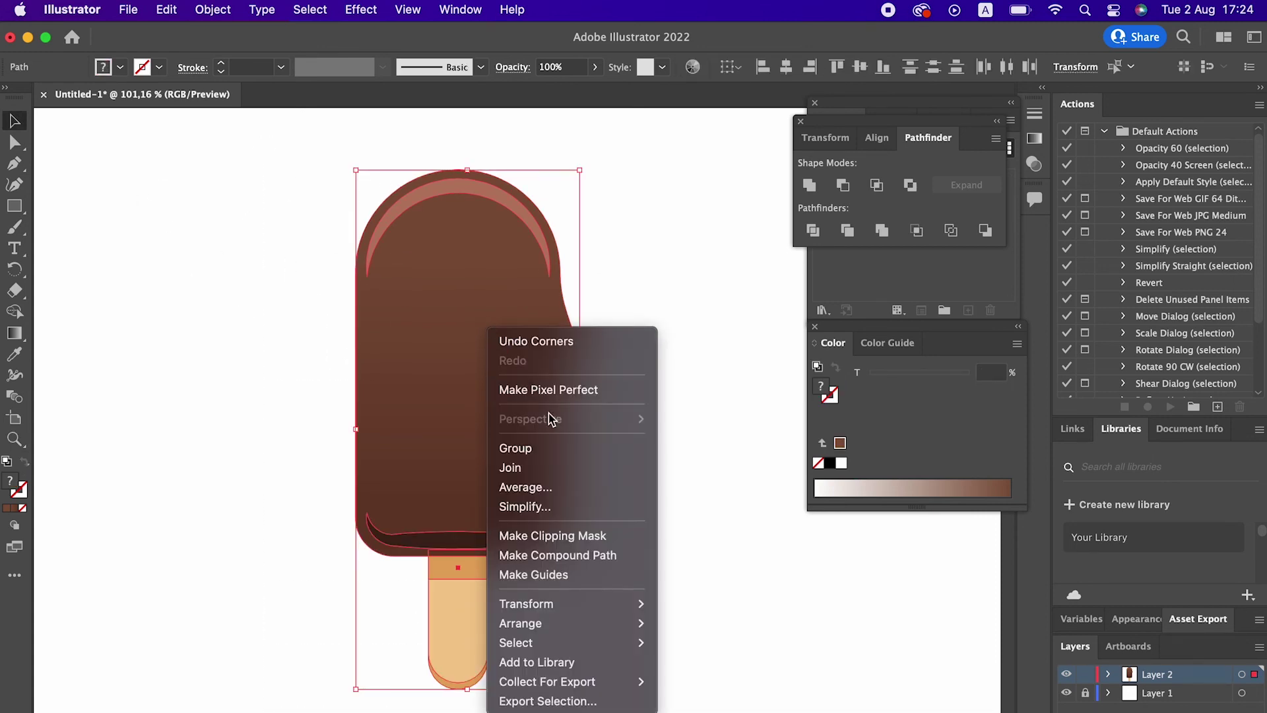
pyautogui.click(543, 445)
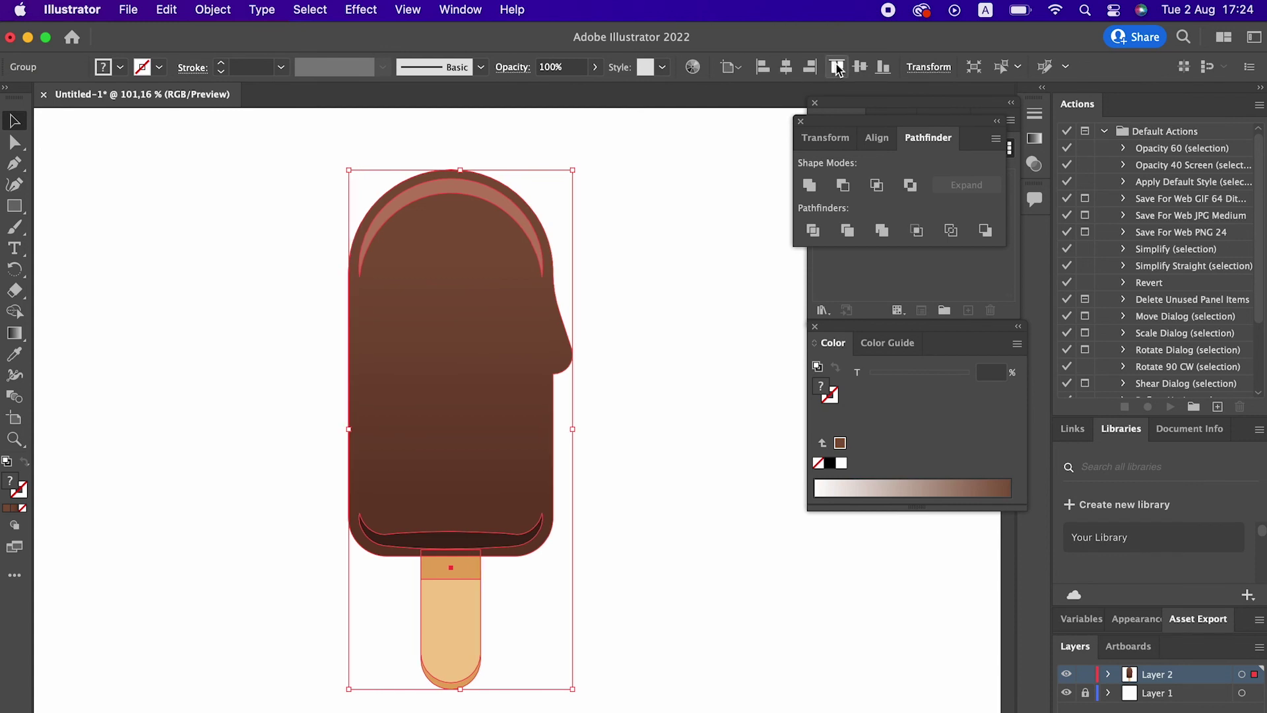
pyautogui.click(670, 428)
pyautogui.moveTo(682, 484); pyautogui.dragTo(670, 492)
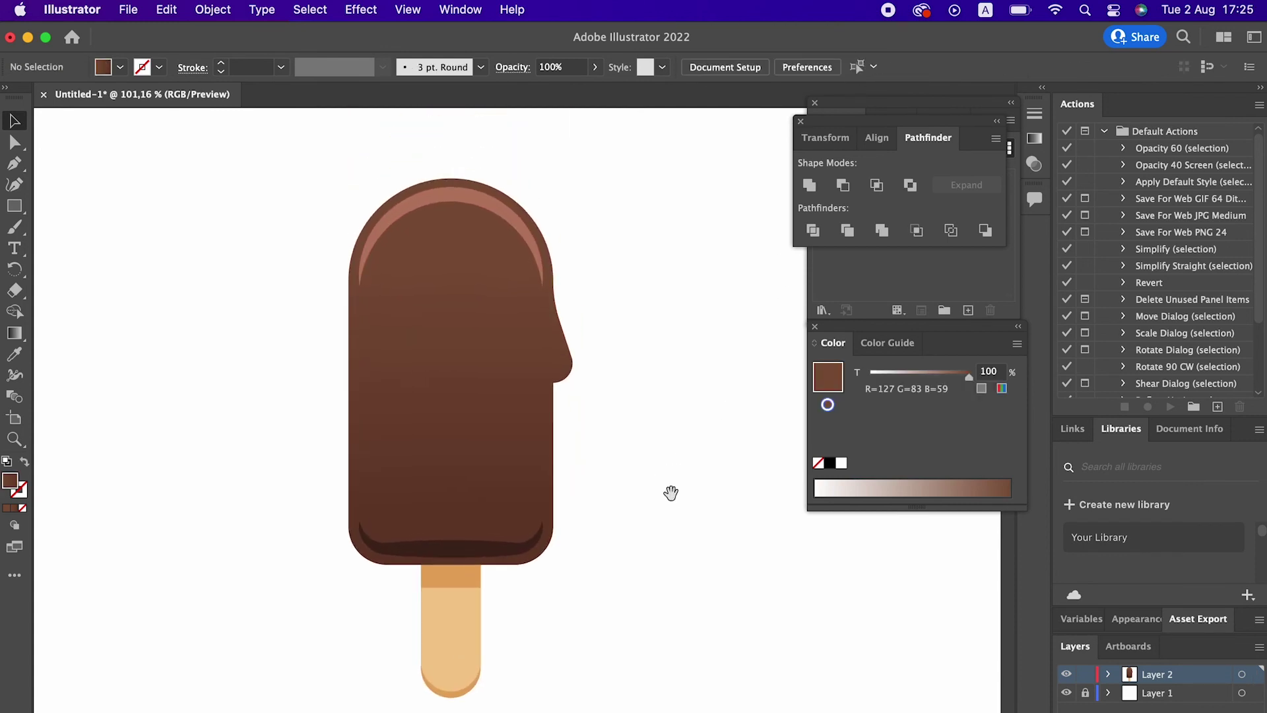